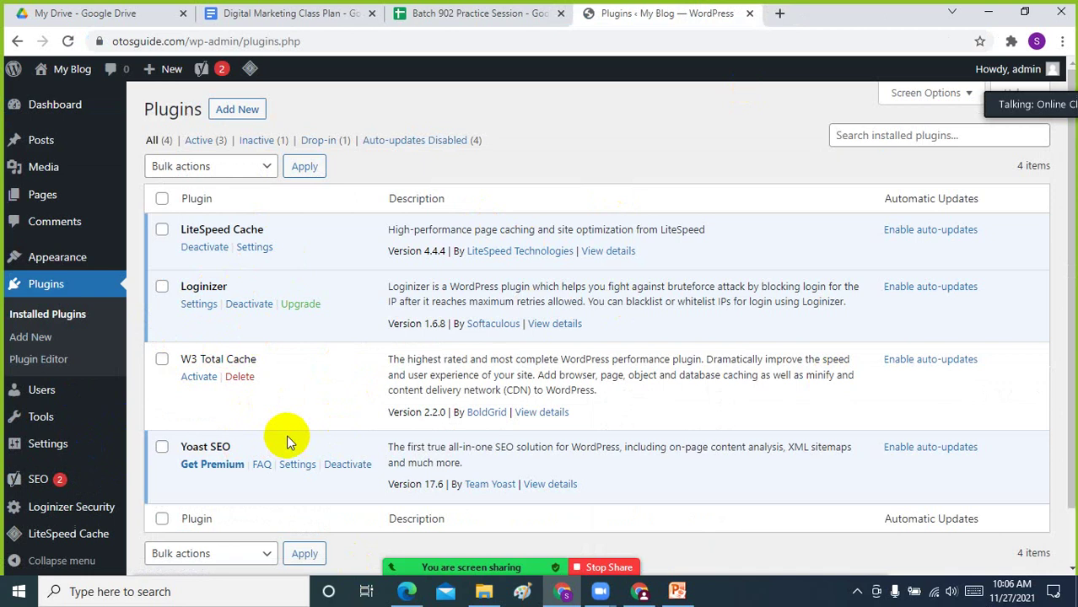
# Delete the inactive W3 Total Cache plugin and confirm the deletion
pyautogui.click(241, 381)
pyautogui.click(615, 123)
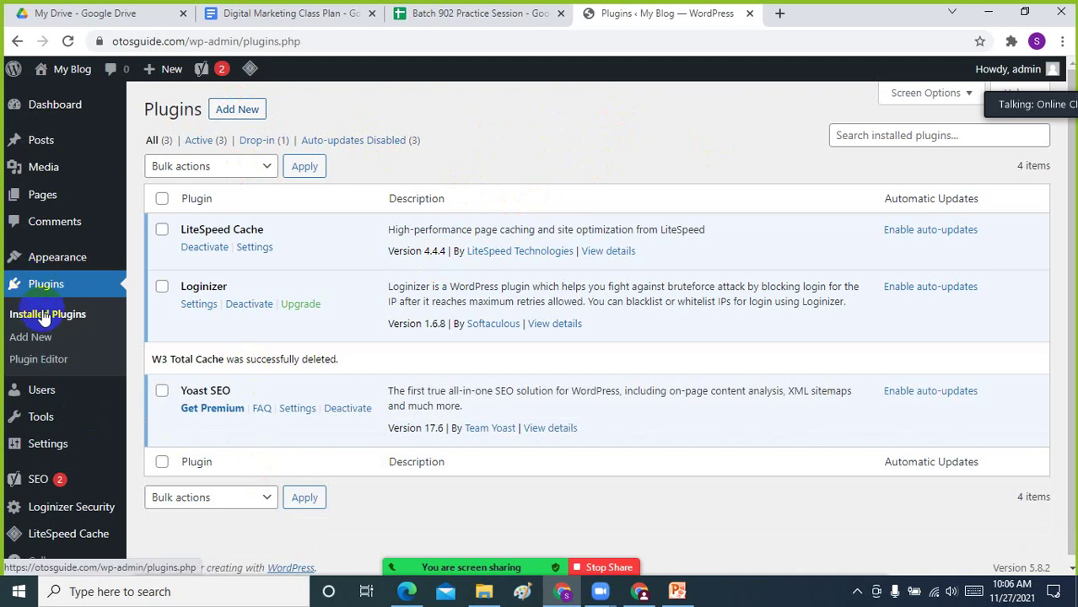
# Open the page for adding new plugins and search the plugin directory for "google"
pyautogui.click(42, 346)
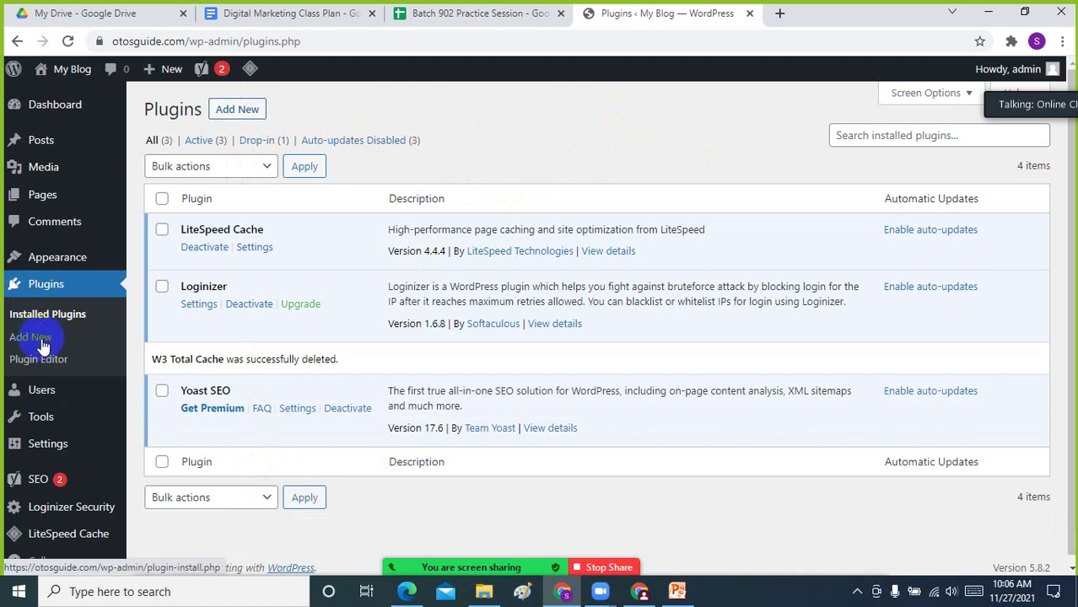
pyautogui.click(241, 110)
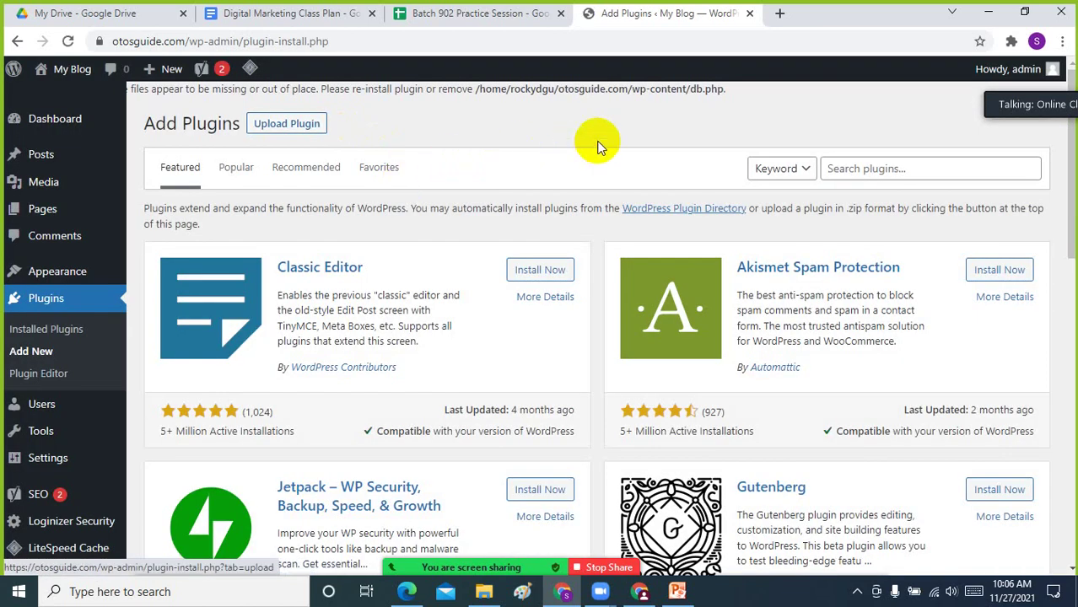
pyautogui.click(910, 166)
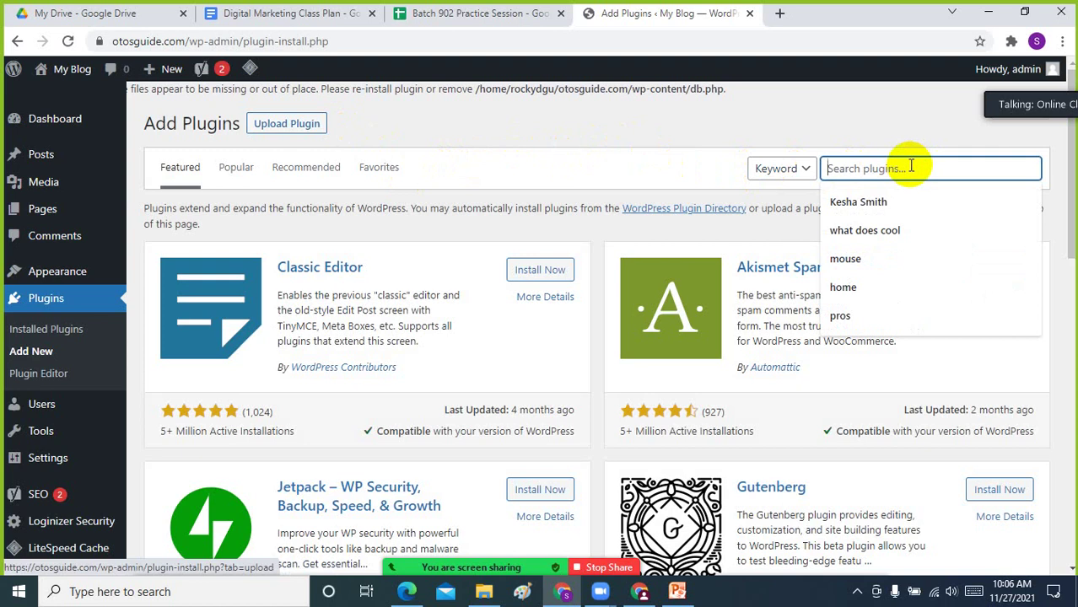
pyautogui.write('google')
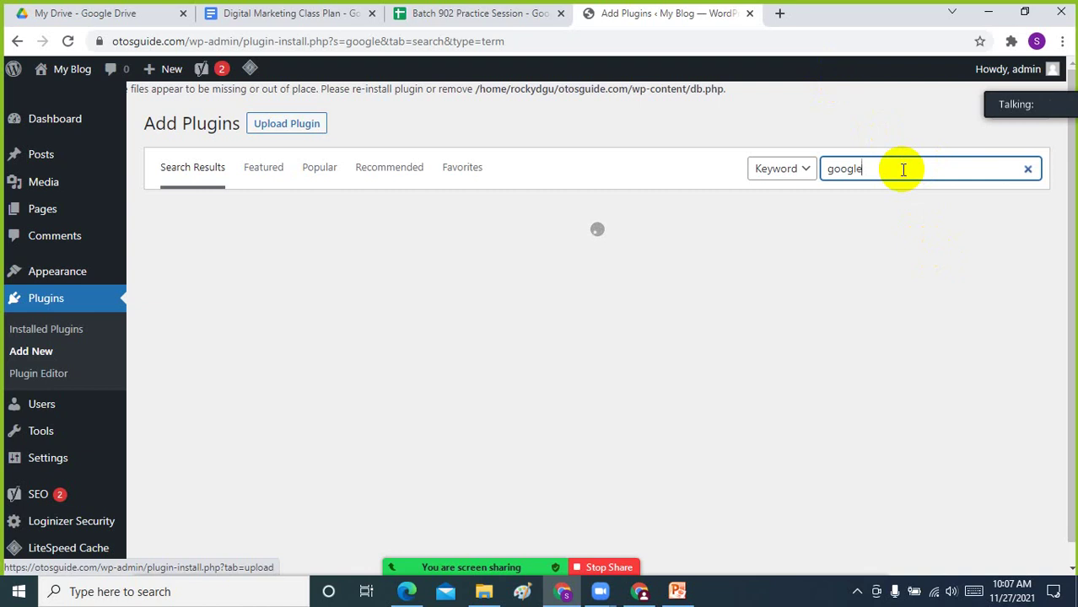
pyautogui.click(857, 591)
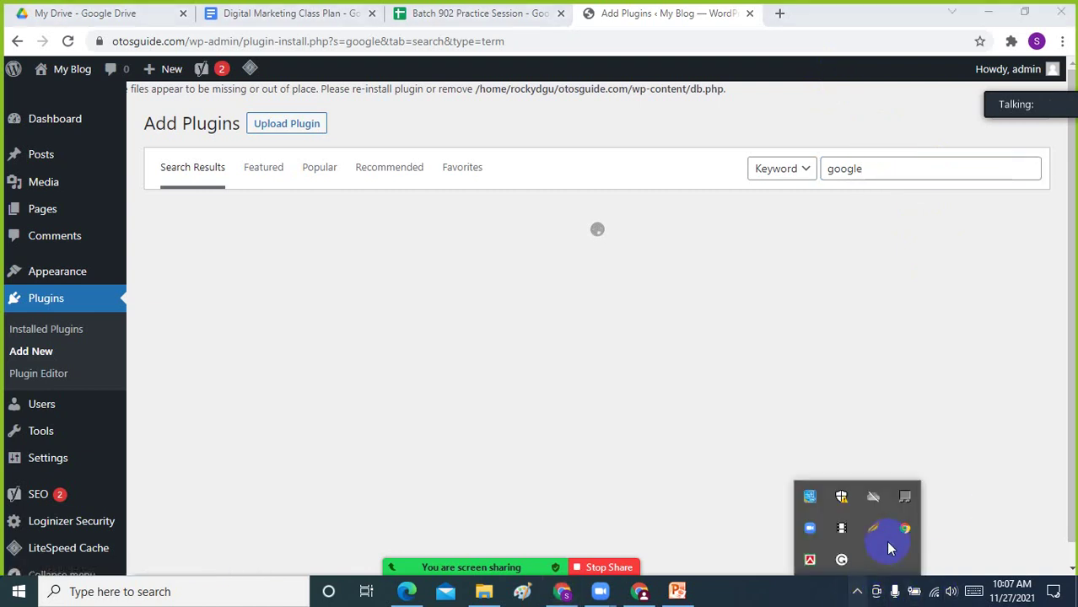
pyautogui.click(649, 198)
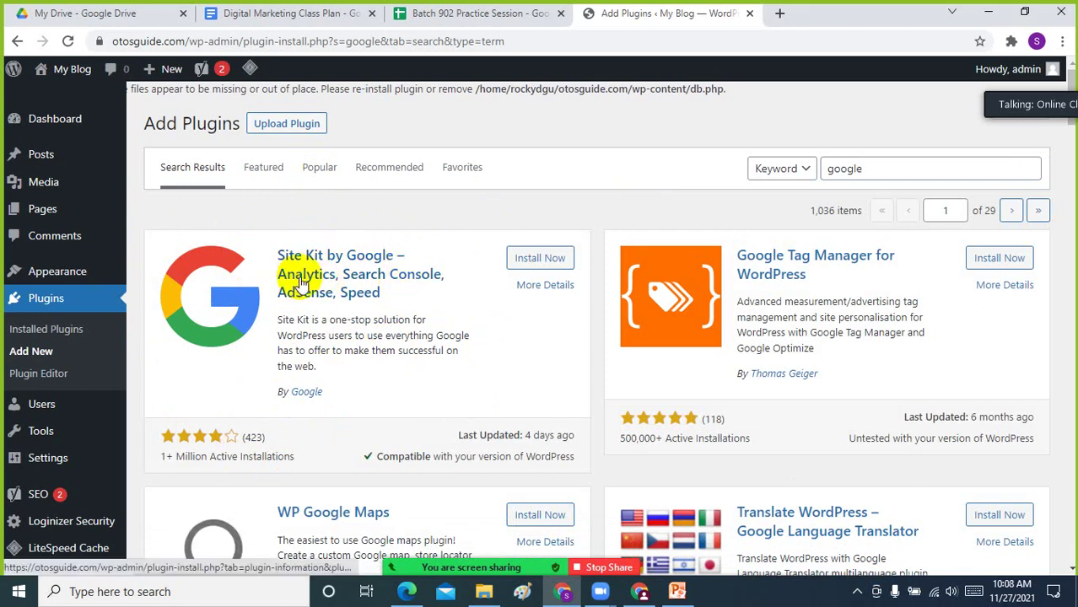
# Read through the details of the Site Kit by Google plugin, including its supported Google tools, and close them
pyautogui.click(539, 285)
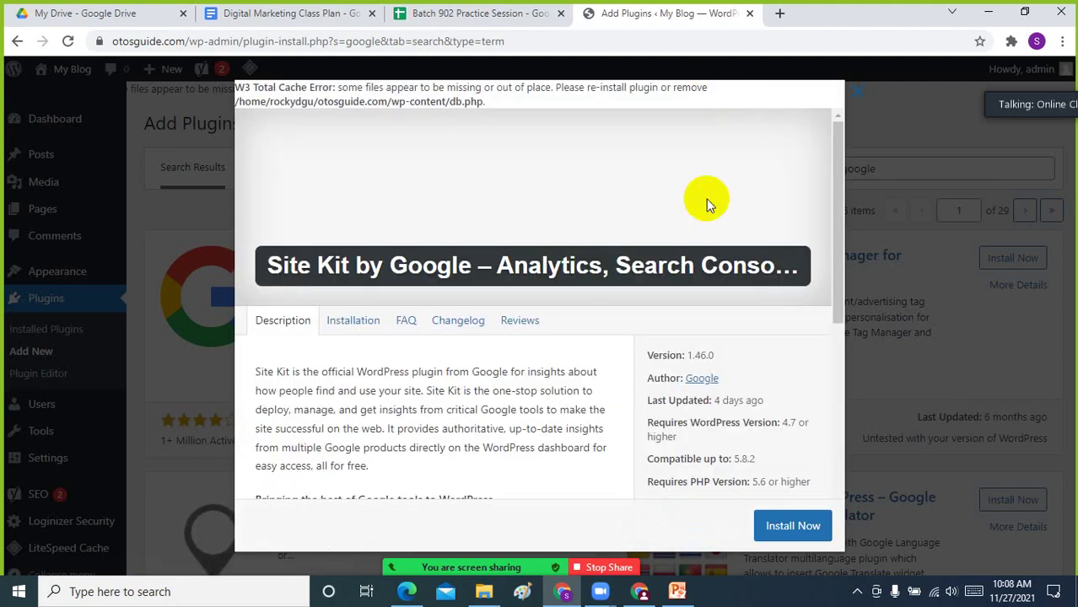
pyautogui.scroll(-6, 707, 204)
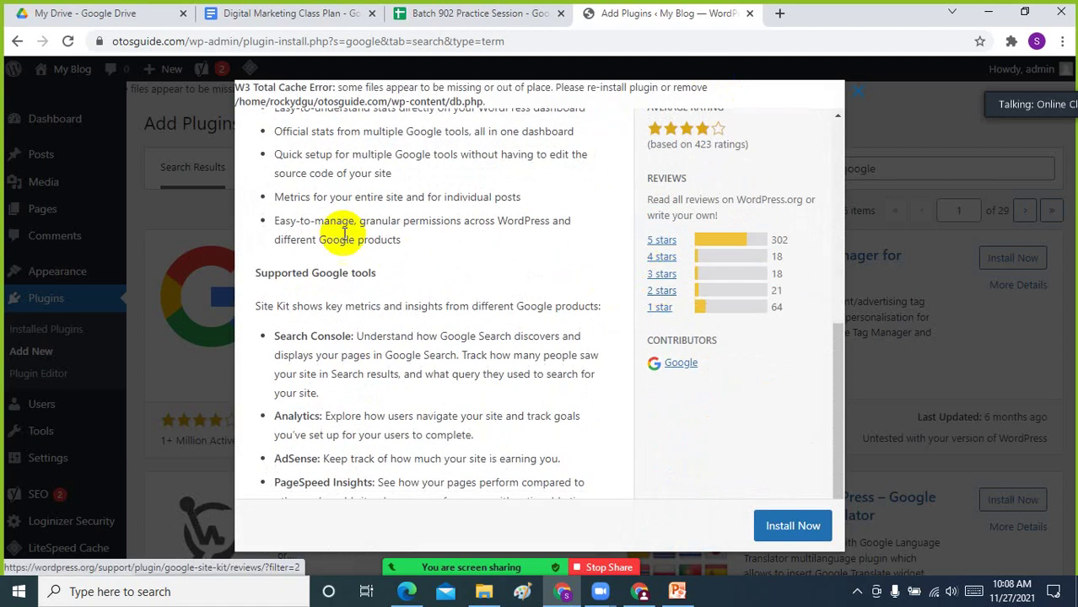
pyautogui.scroll(-2, 438, 279)
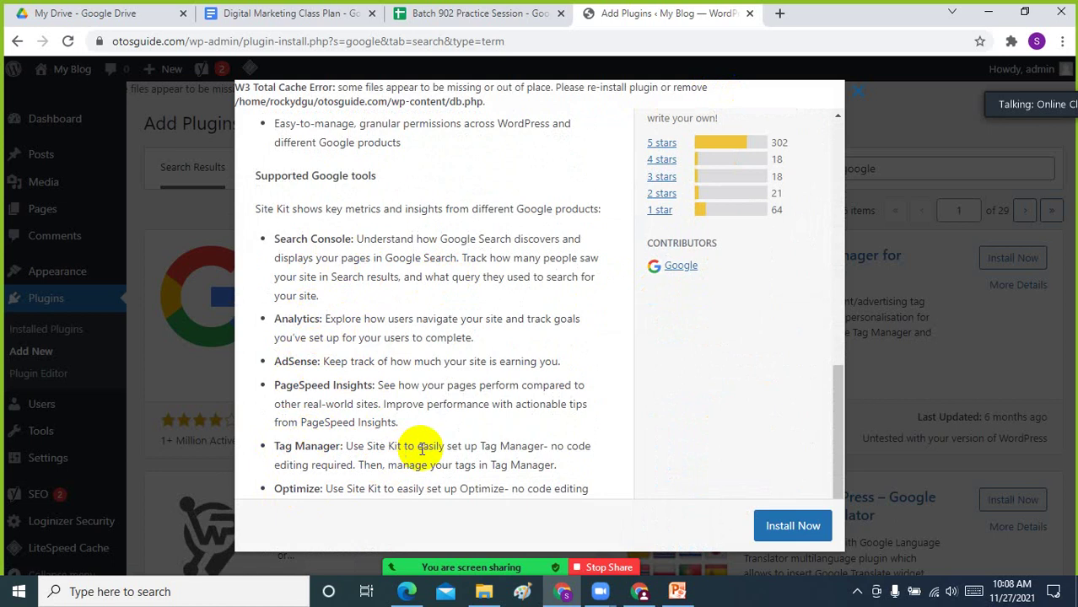
pyautogui.scroll(10, 422, 448)
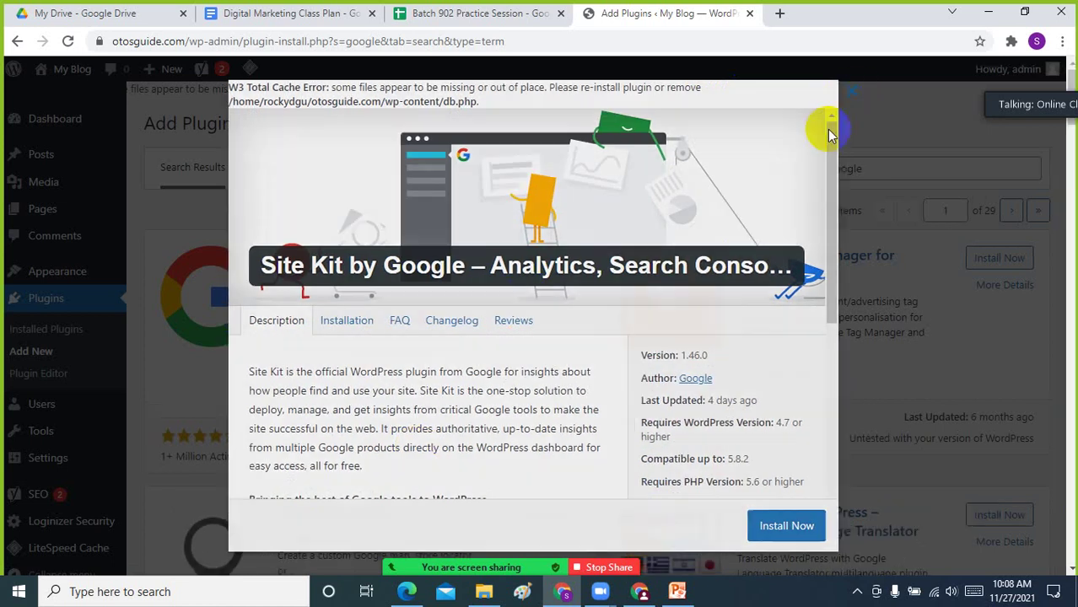
pyautogui.click(857, 95)
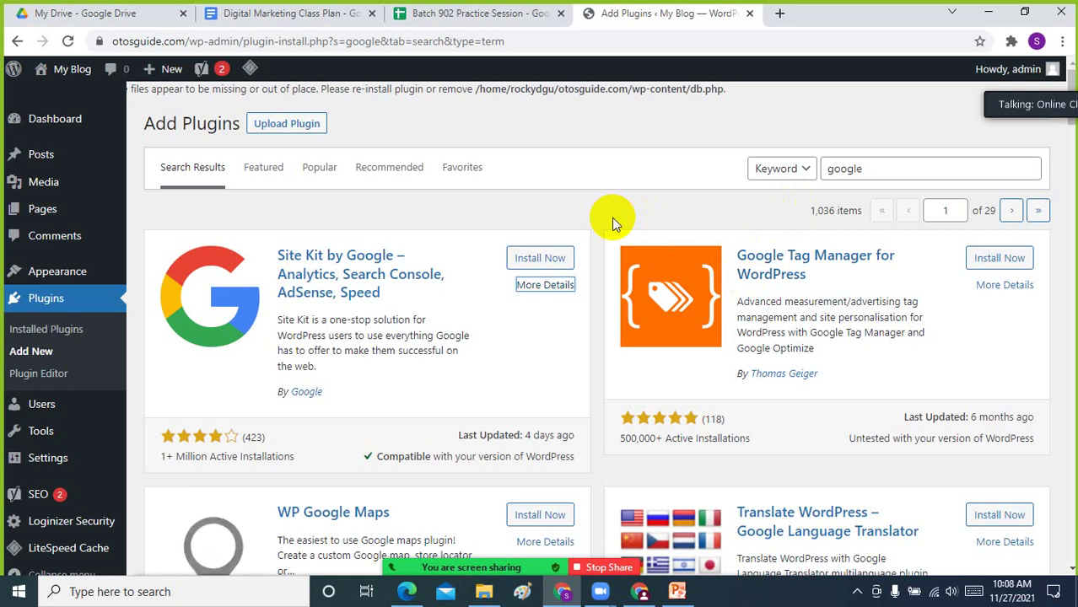
# Install the Site Kit by Google plugin, retry the installation once, and return to the plugin installer
pyautogui.click(550, 260)
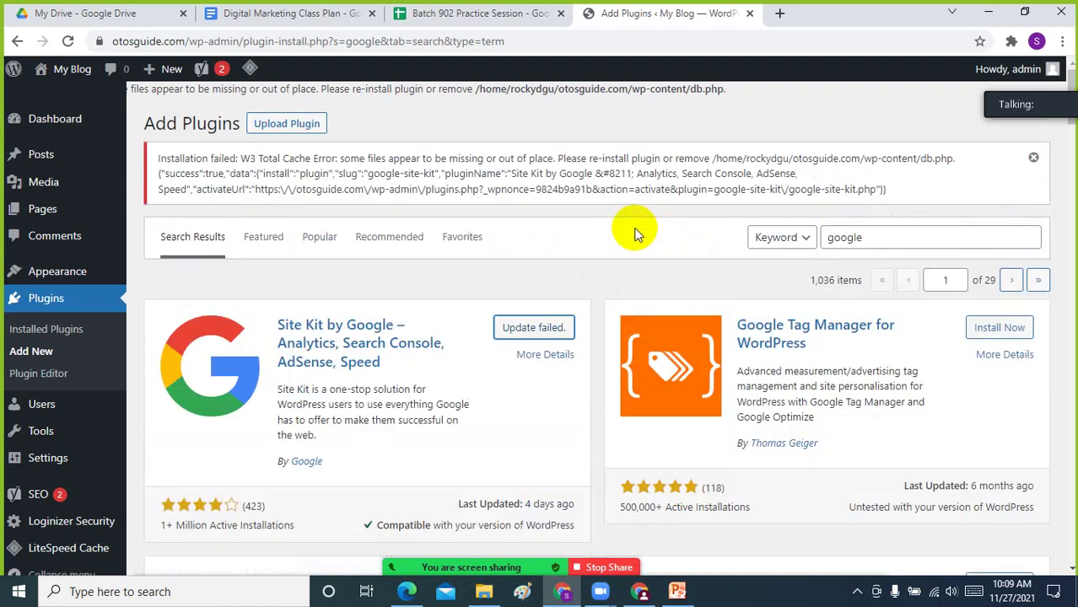
pyautogui.click(540, 329)
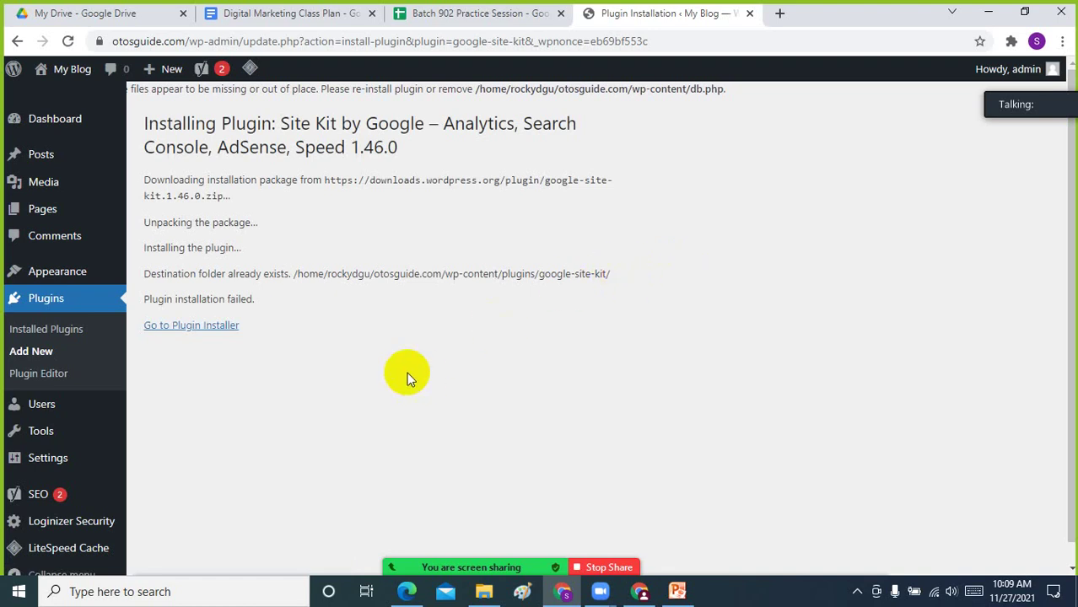
pyautogui.click(211, 326)
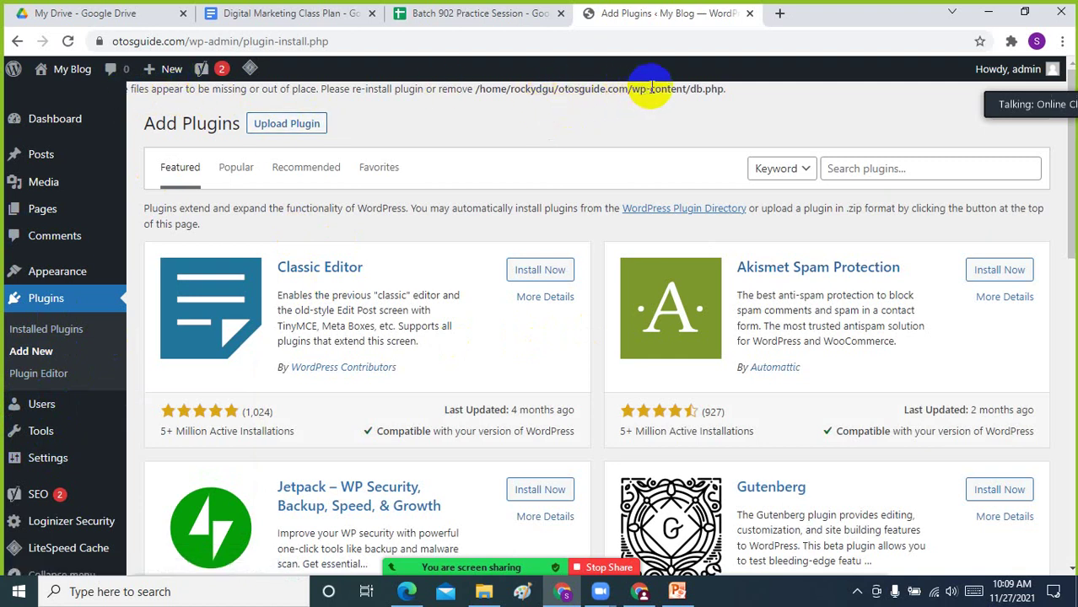
# Activate the Site Kit by Google plugin from the list of installed plugins
pyautogui.moveTo(714, 89); pyautogui.dragTo(608, 91)
pyautogui.click(553, 150)
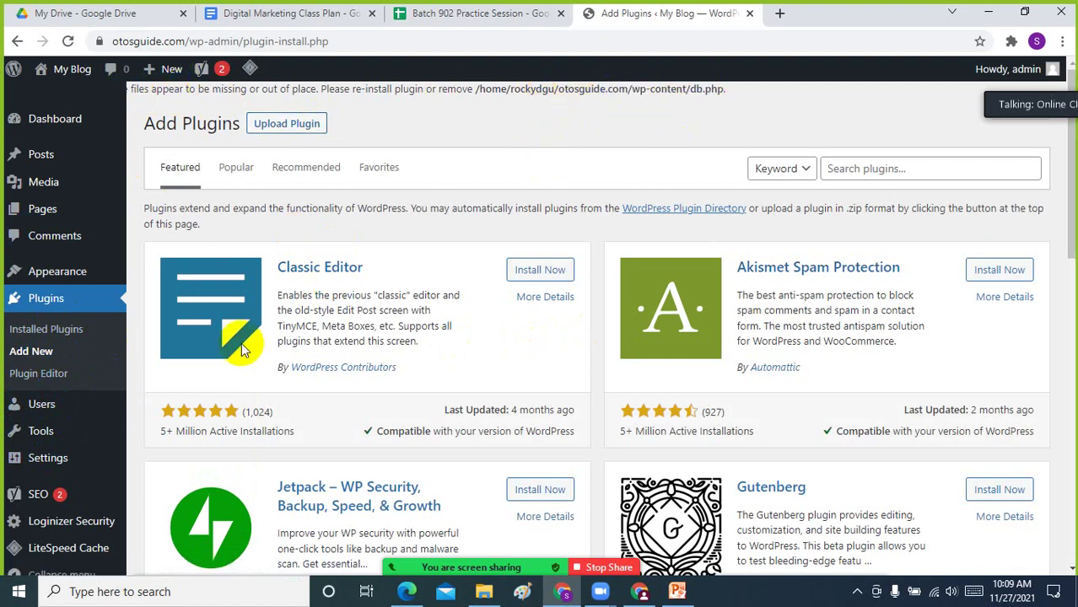
pyautogui.click(48, 331)
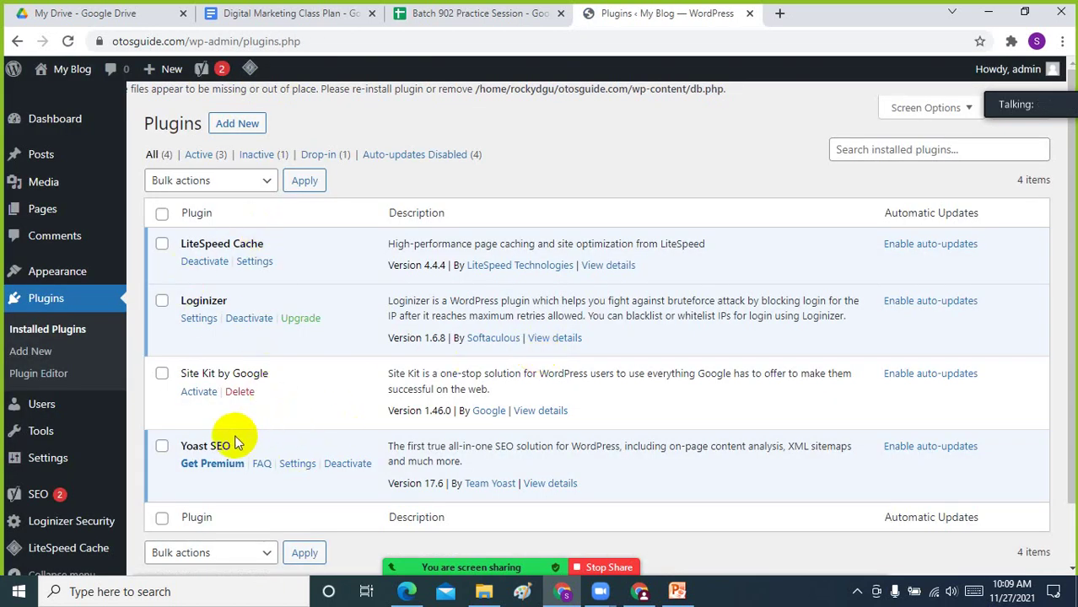
pyautogui.click(196, 393)
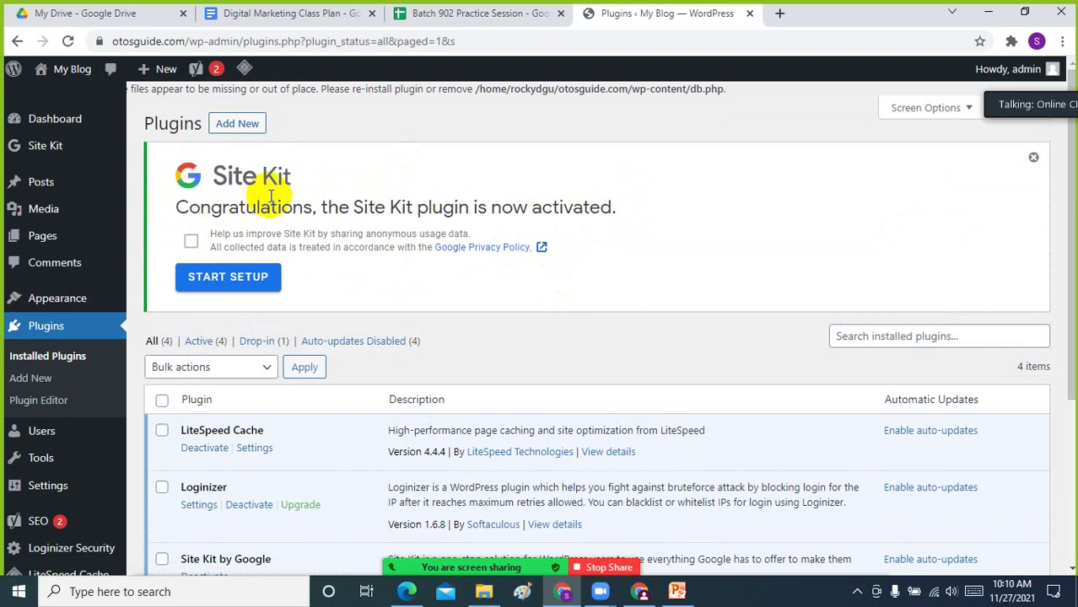
pyautogui.click(695, 88)
pyautogui.moveTo(696, 89); pyautogui.dragTo(157, 89)
pyautogui.click(400, 109)
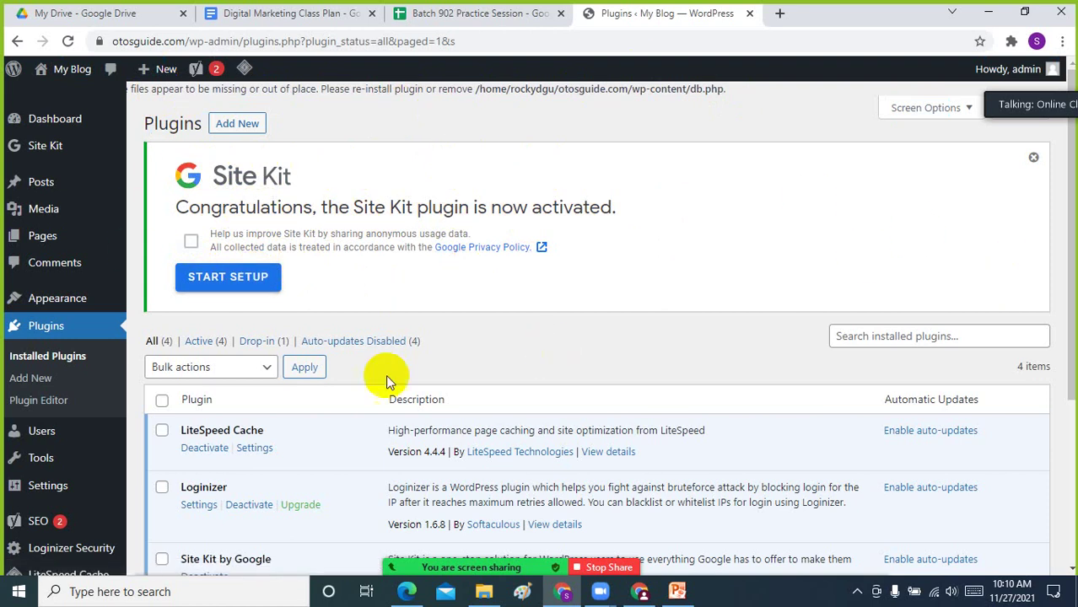
# Turn off "Discourage search engines from indexing this site" in the Reading settings and save the changes
pyautogui.moveTo(83, 511)
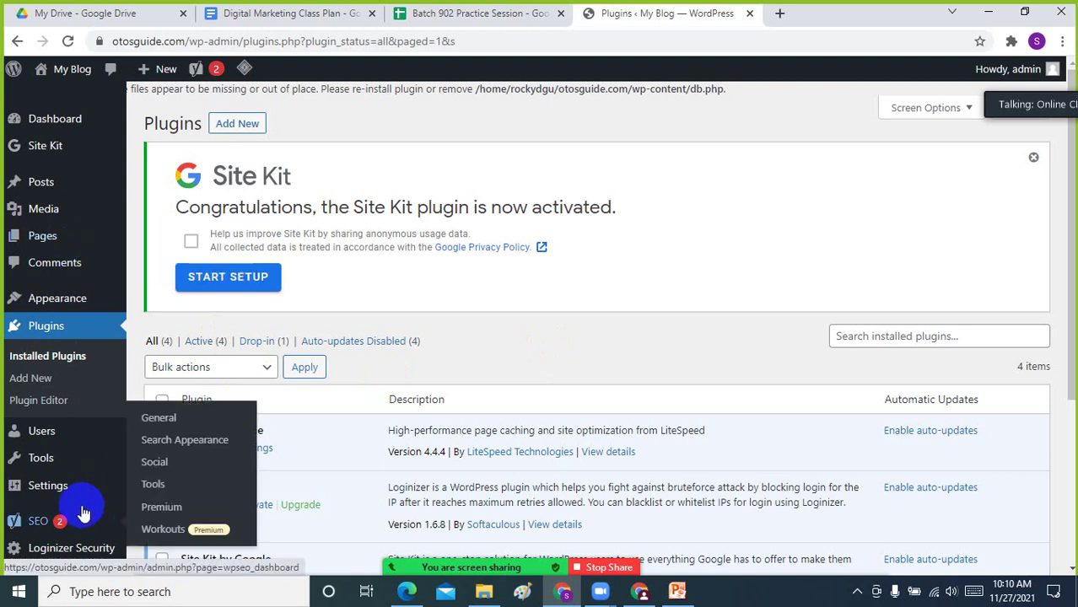
pyautogui.moveTo(48, 482)
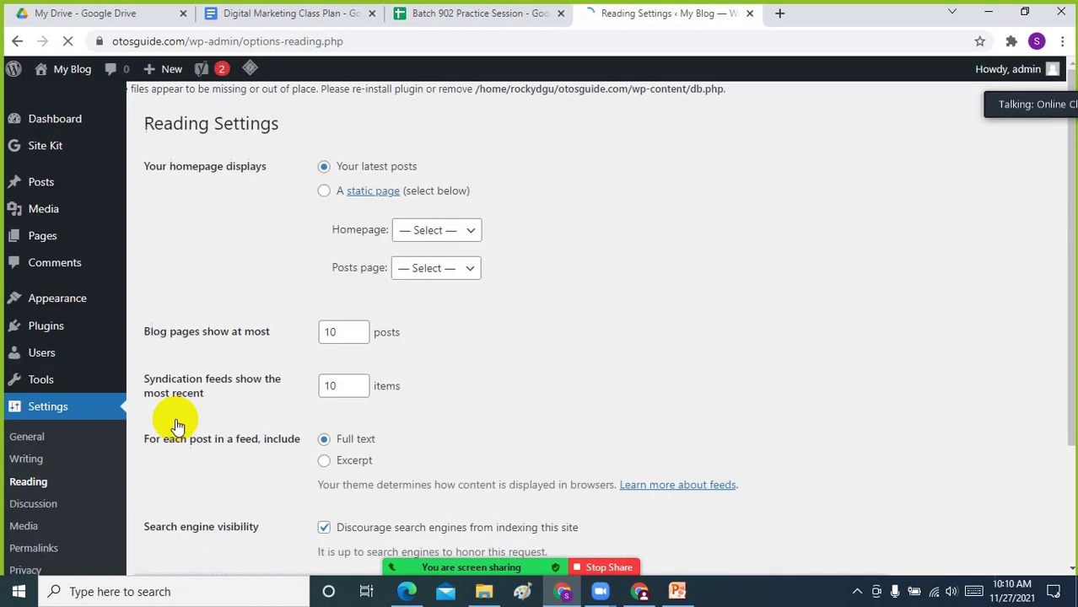
pyautogui.scroll(-2, 408, 425)
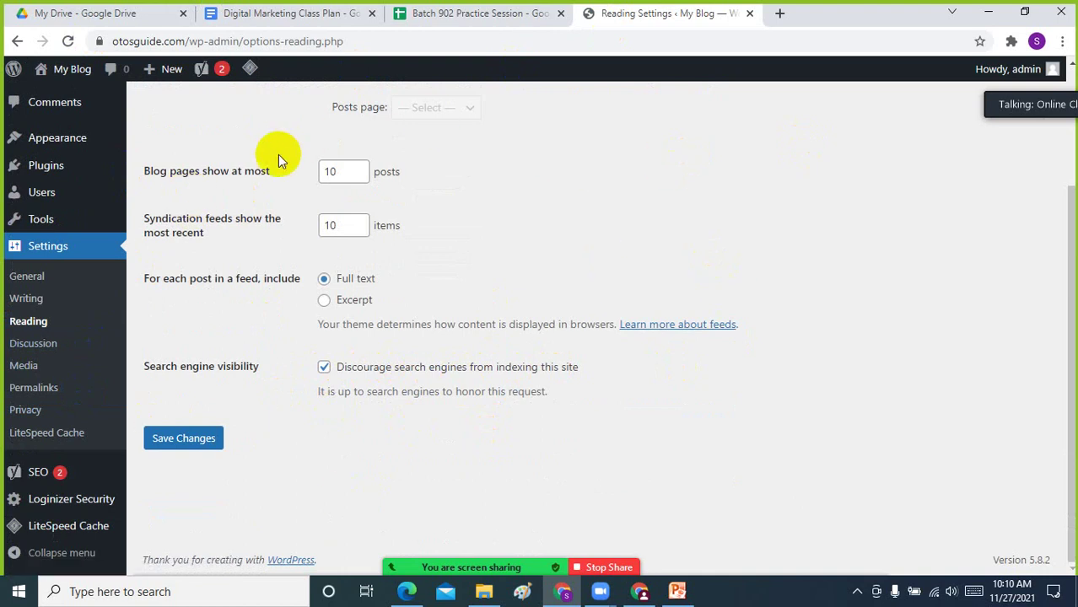
pyautogui.click(324, 368)
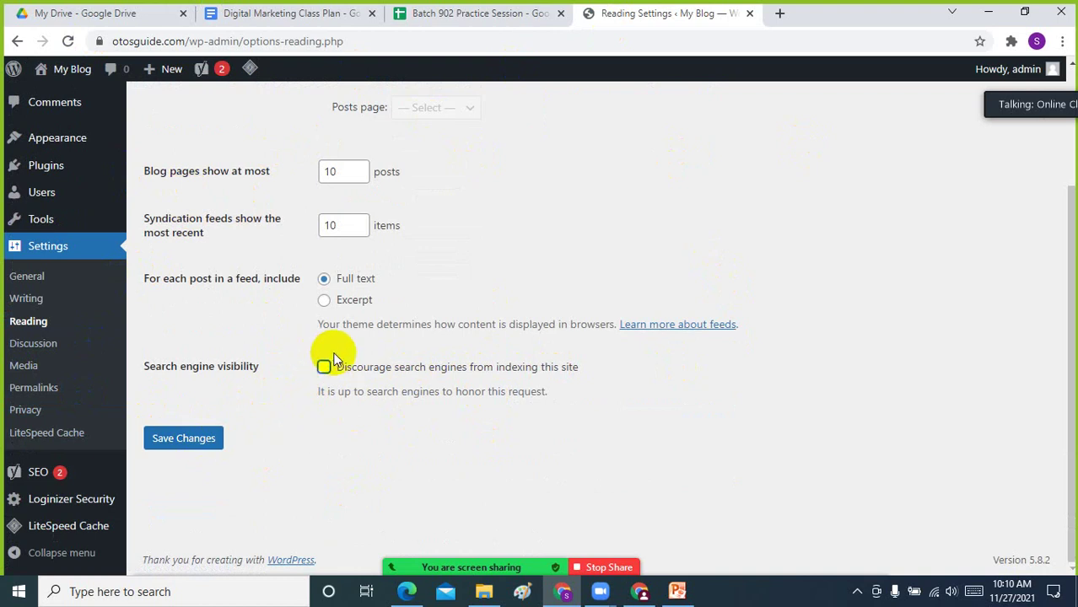
pyautogui.click(194, 438)
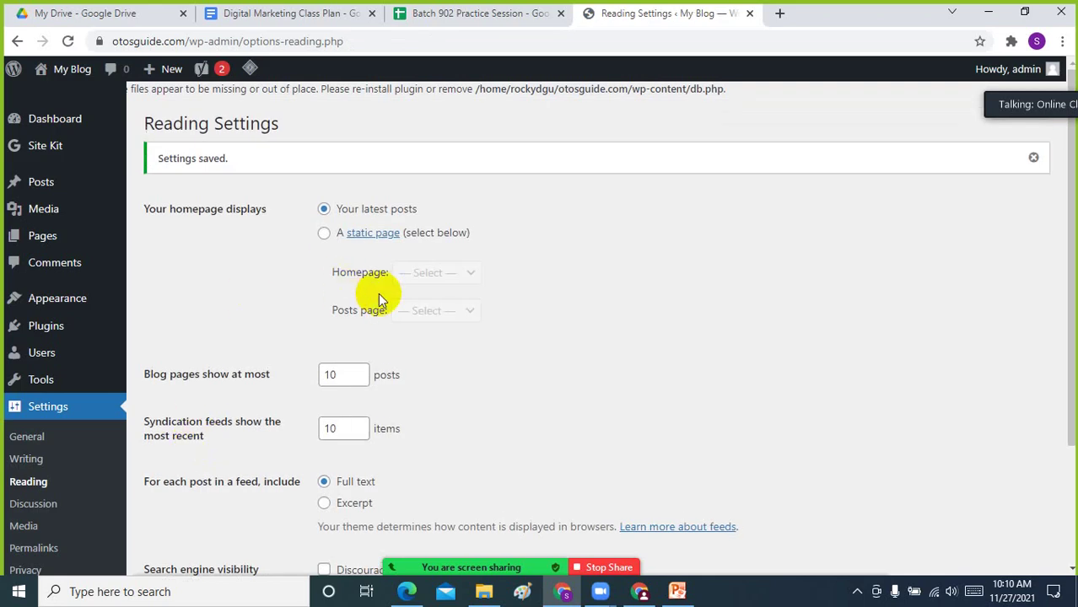
# Reopen the Reading settings and toggle the search engine visibility option on and back off without saving
pyautogui.click(44, 489)
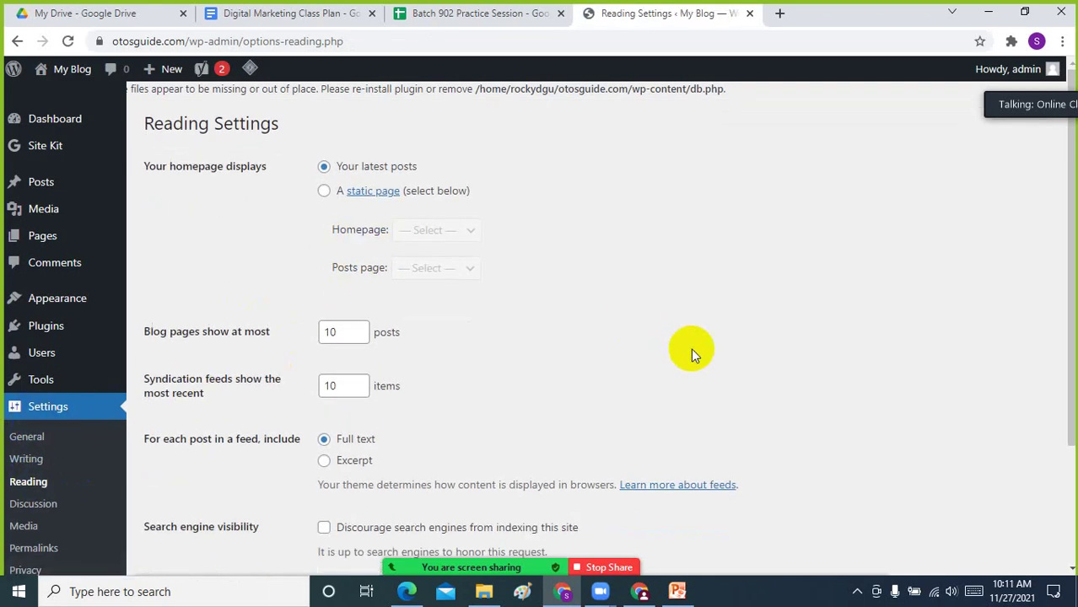
pyautogui.scroll(-3, 690, 348)
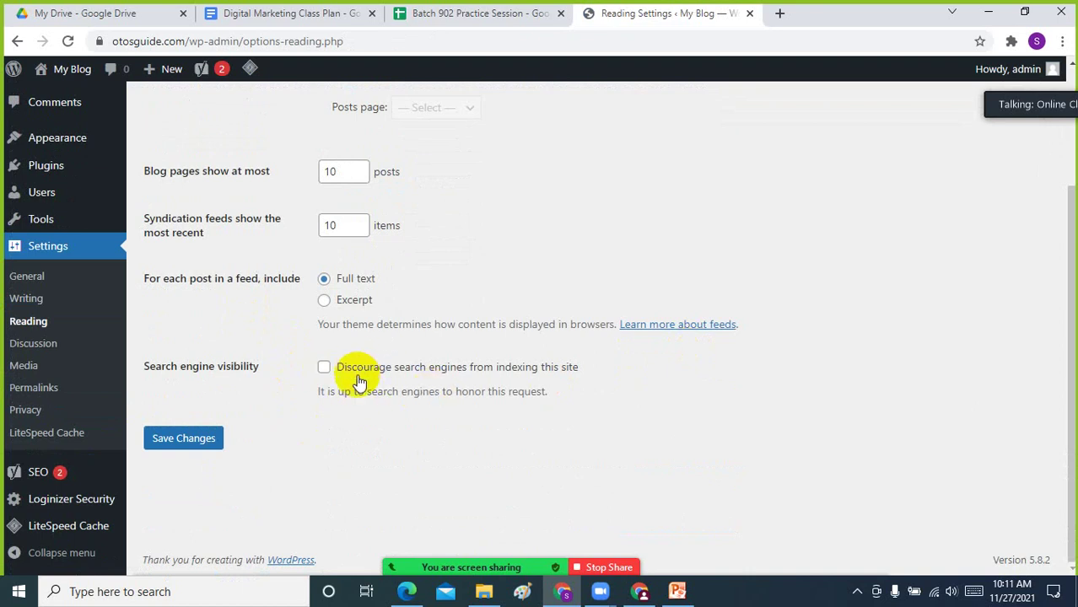
pyautogui.click(326, 368)
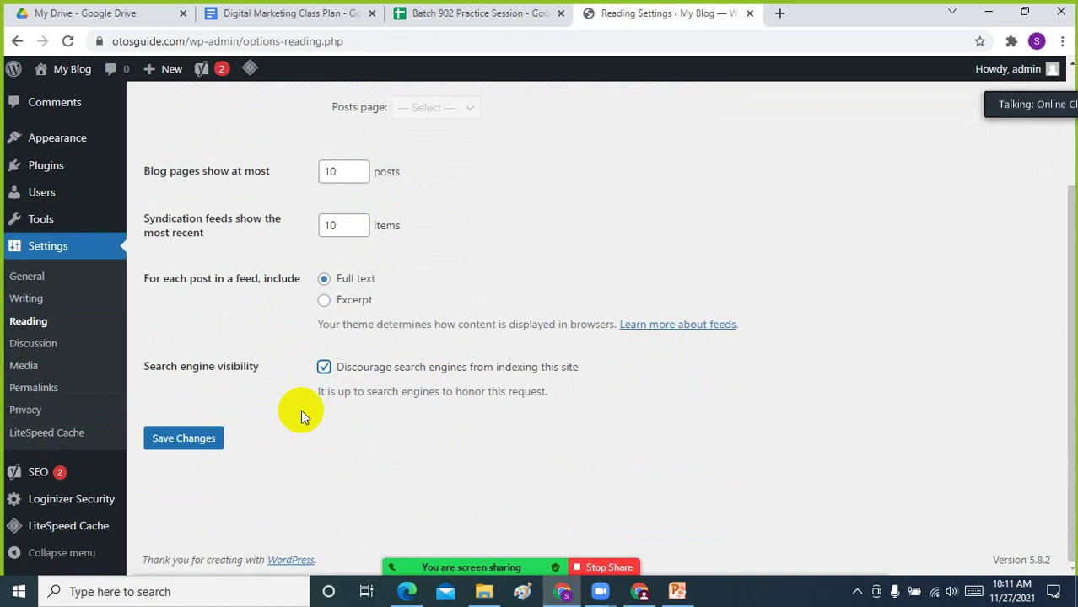
pyautogui.click(324, 366)
pyautogui.scroll(3, 348, 480)
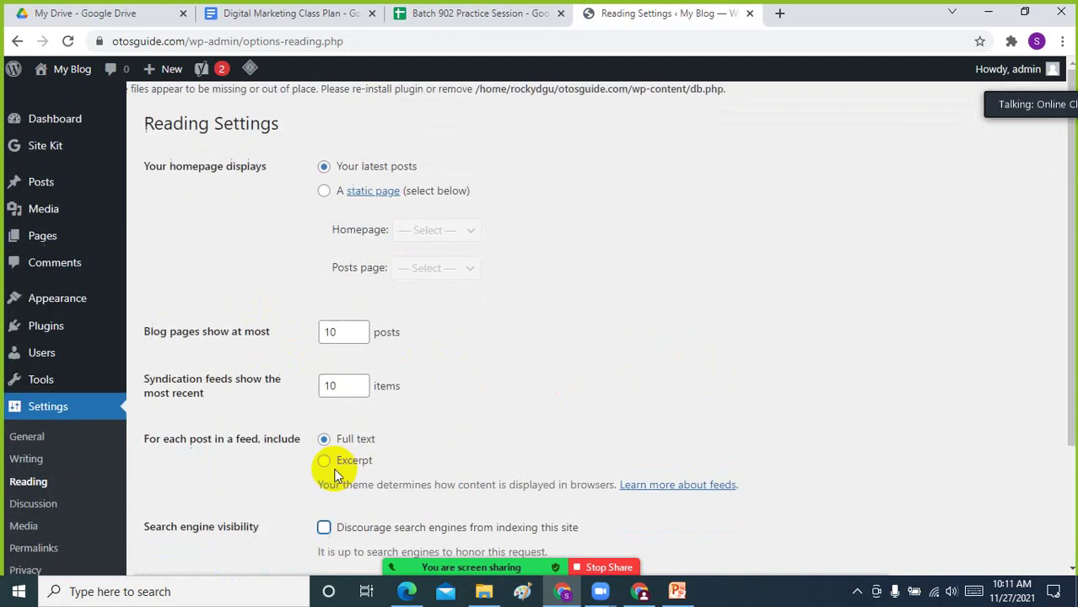
# Return to the list of installed plugins and dismiss the meeting time-limit notice
pyautogui.moveTo(56, 157)
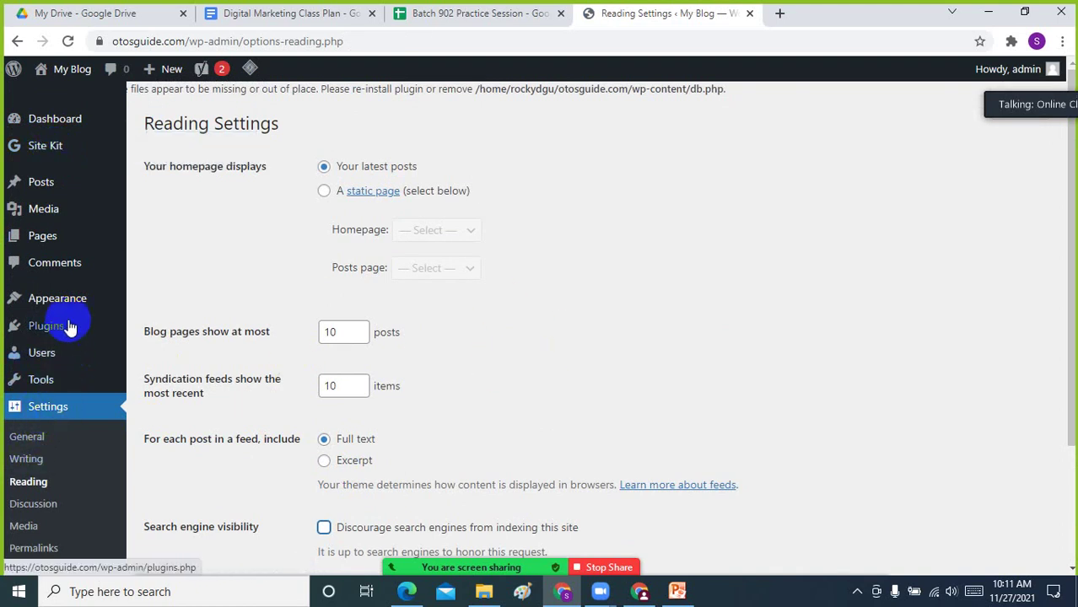
pyautogui.moveTo(70, 325)
pyautogui.click(182, 328)
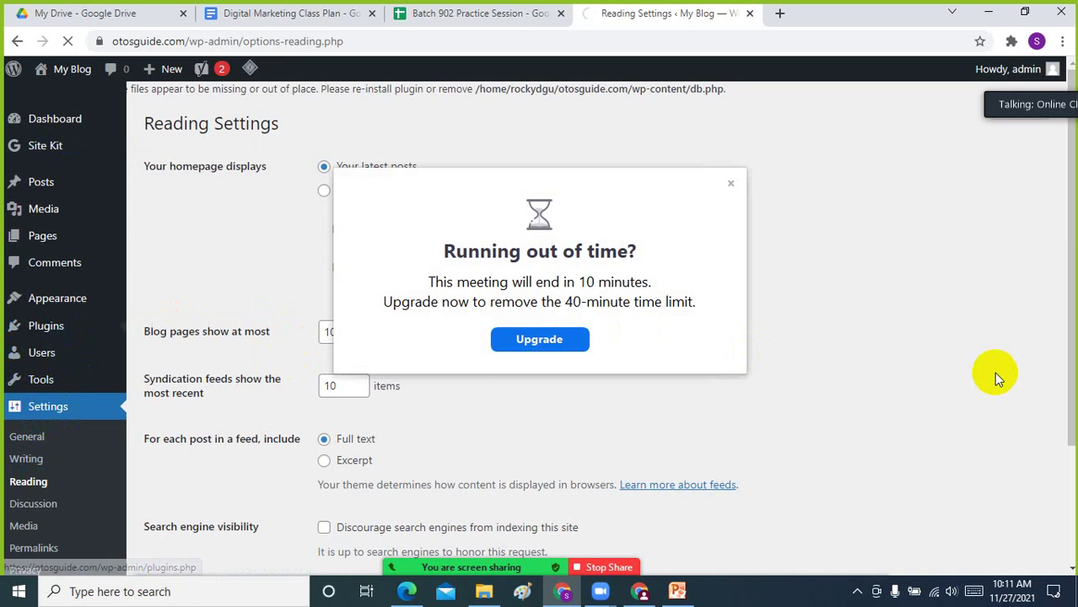
pyautogui.click(729, 184)
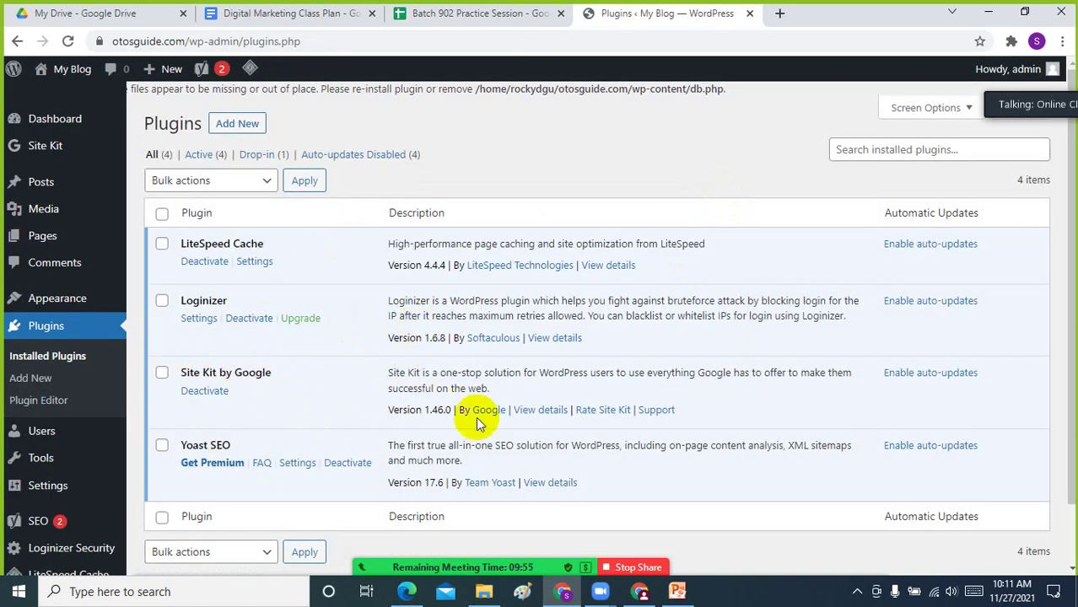
# Start the Site Kit setup and sign in with the existing Google account, leaving anonymous usage data sharing off
pyautogui.click(46, 147)
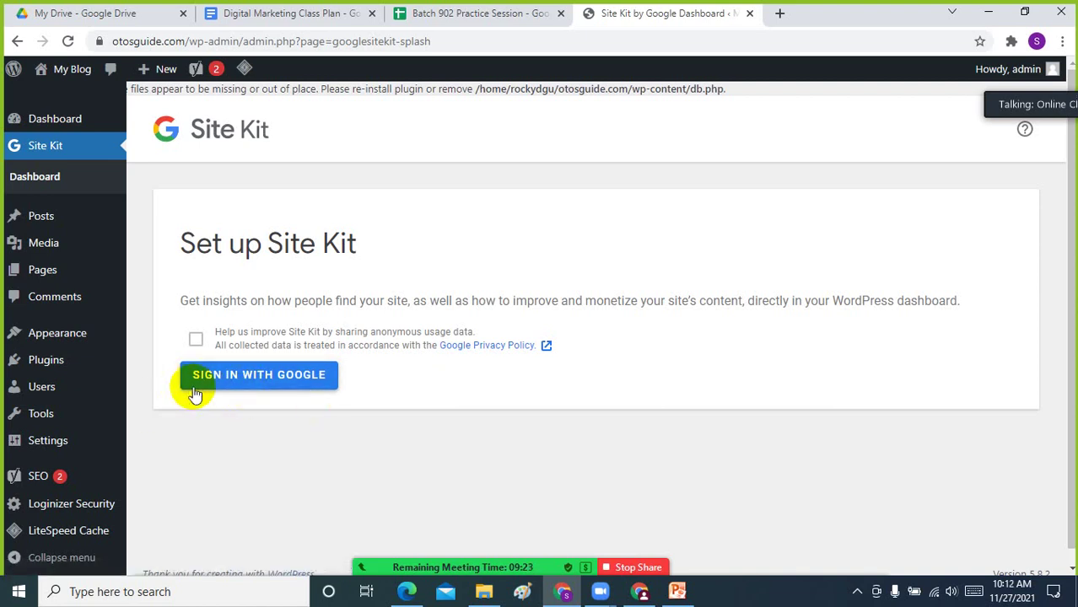
pyautogui.click(261, 379)
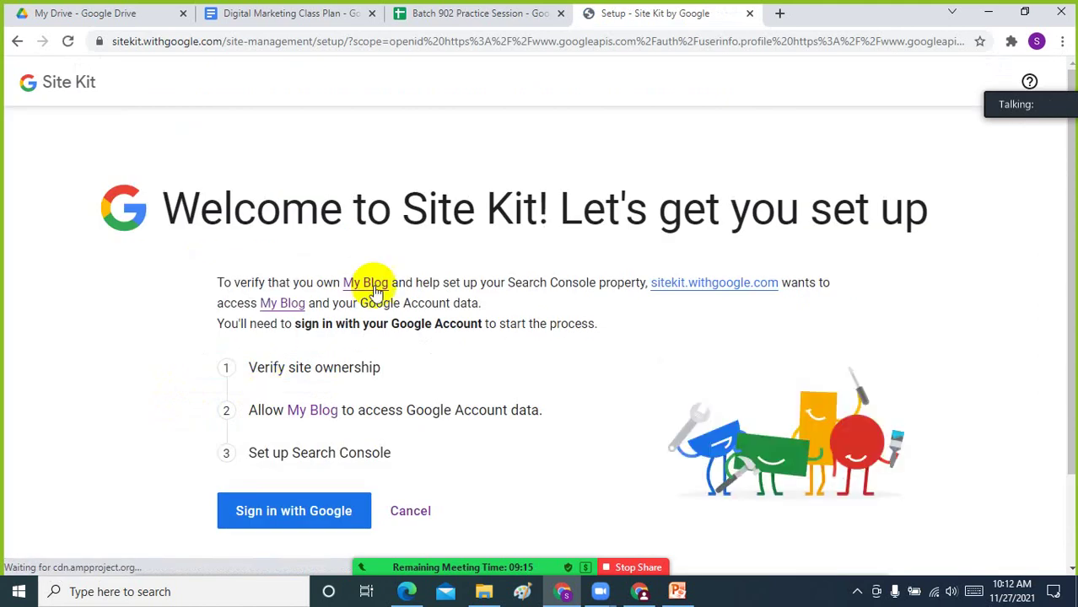
pyautogui.scroll(-2, 548, 304)
pyautogui.scroll(2, 497, 302)
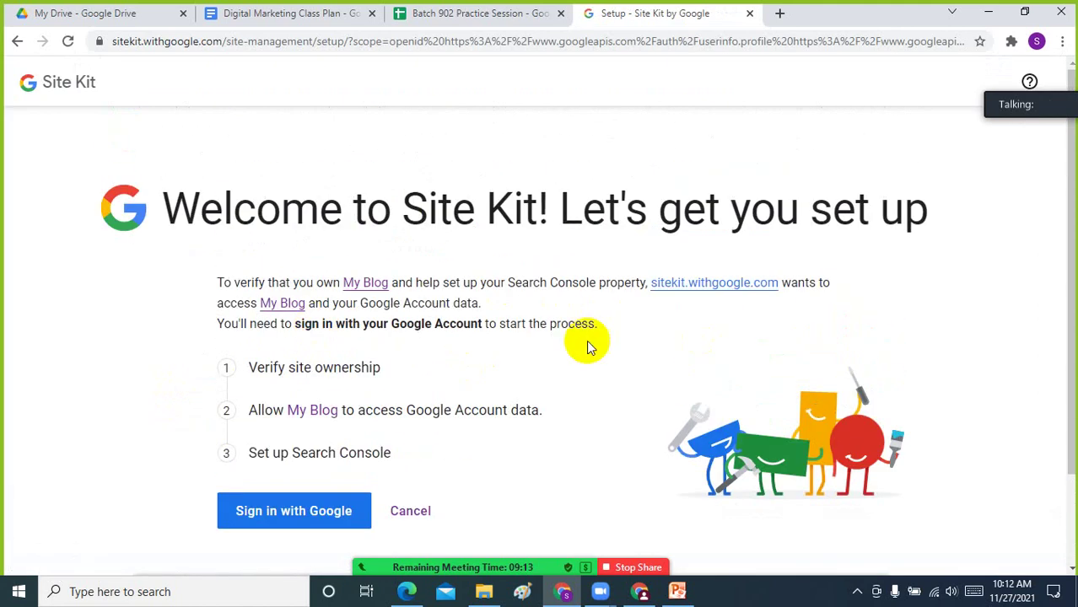
pyautogui.scroll(-2, 584, 345)
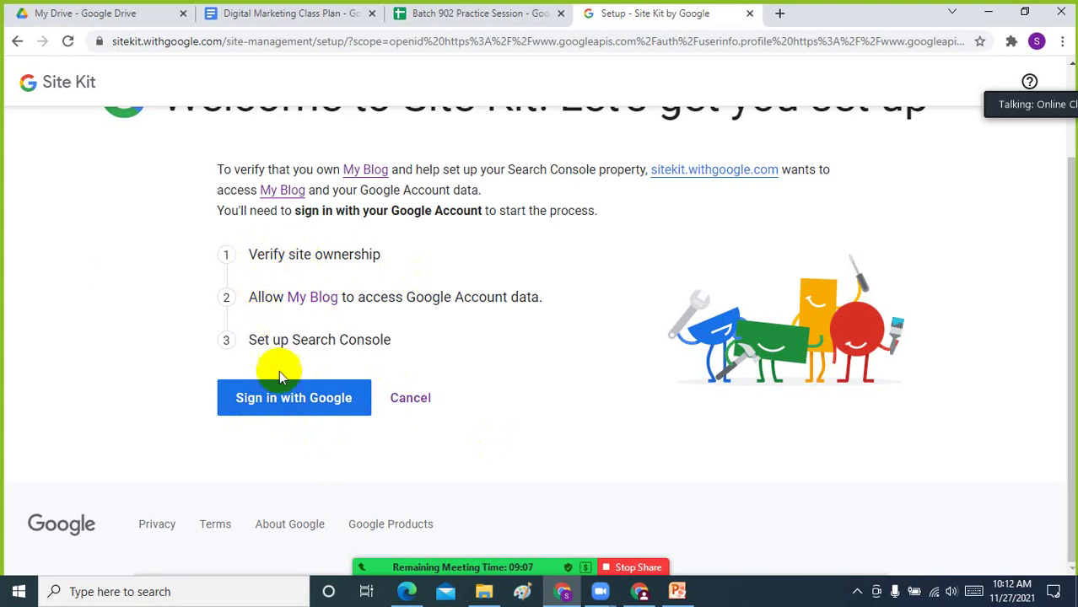
pyautogui.click(279, 405)
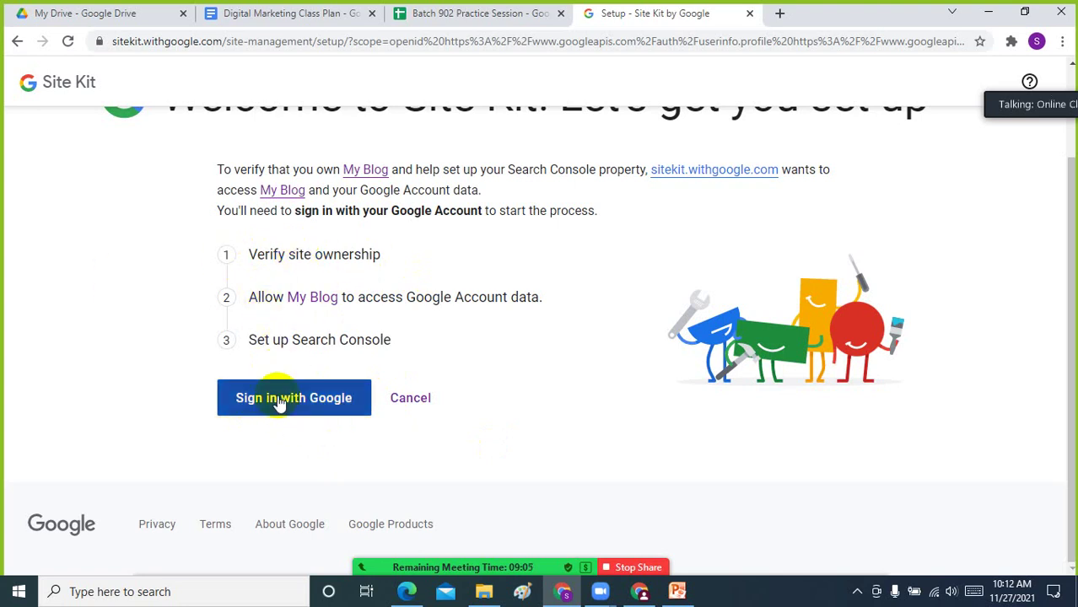
pyautogui.click(277, 396)
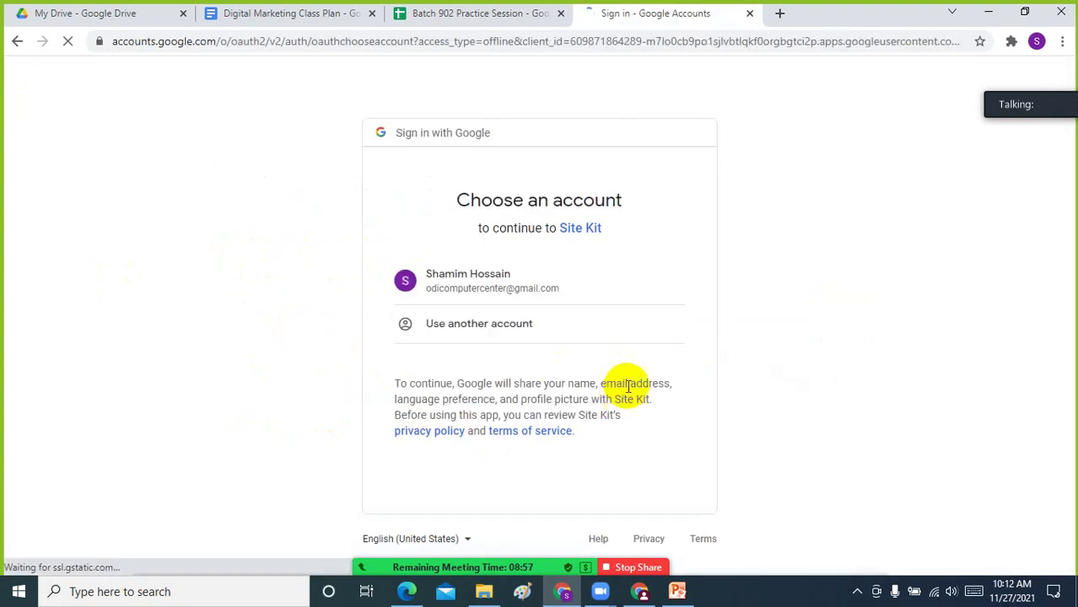
pyautogui.click(511, 288)
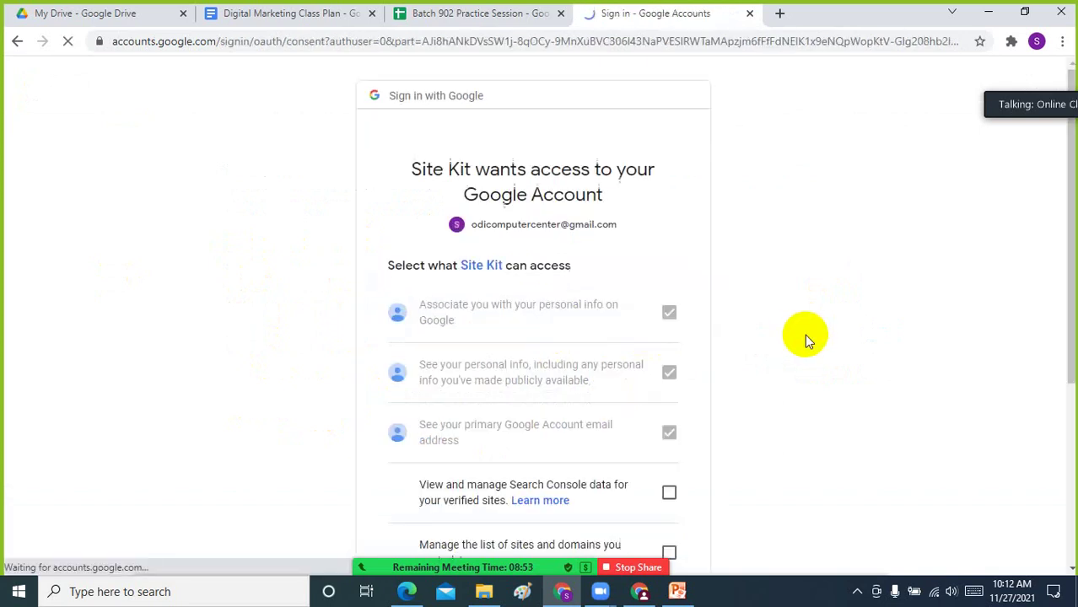
# Grant Site Kit access to view and manage Search Console data and to manage the list of sites and domains
pyautogui.scroll(-3, 791, 393)
pyautogui.scroll(3, 791, 396)
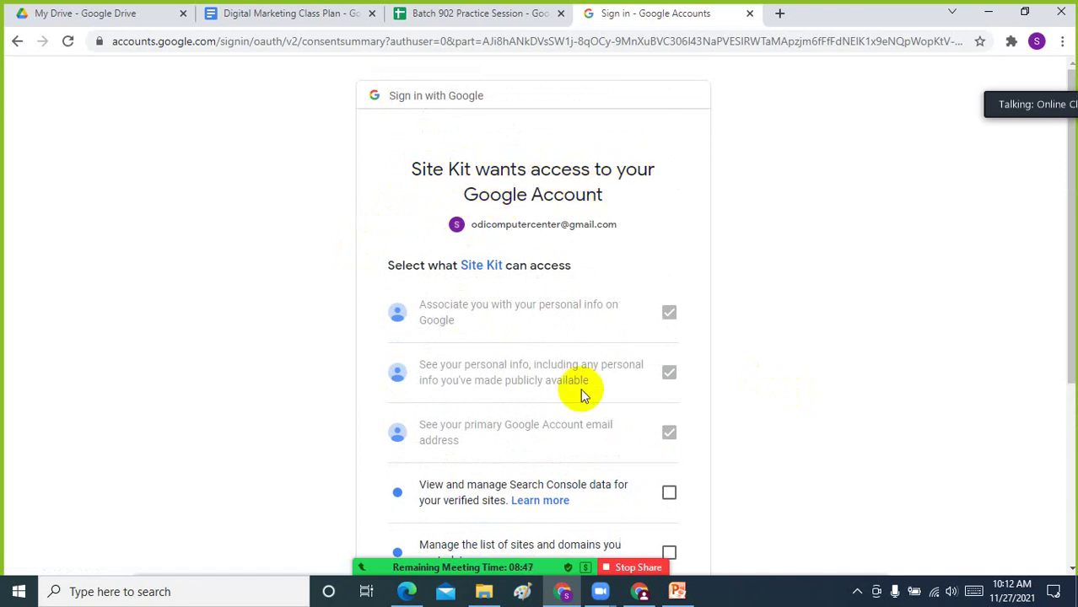
pyautogui.scroll(-3, 580, 390)
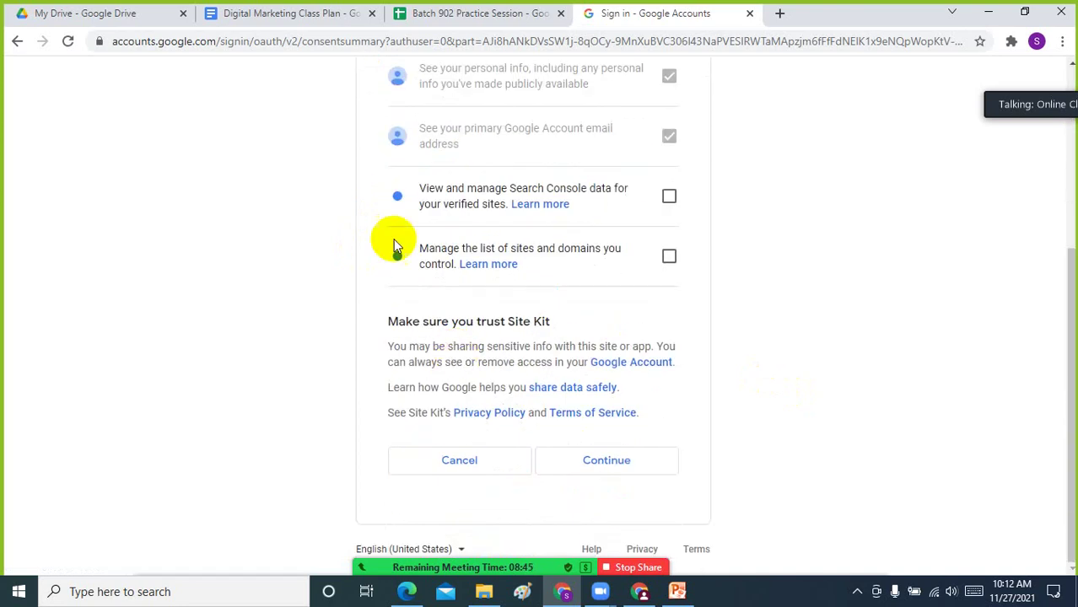
pyautogui.click(669, 196)
pyautogui.click(671, 257)
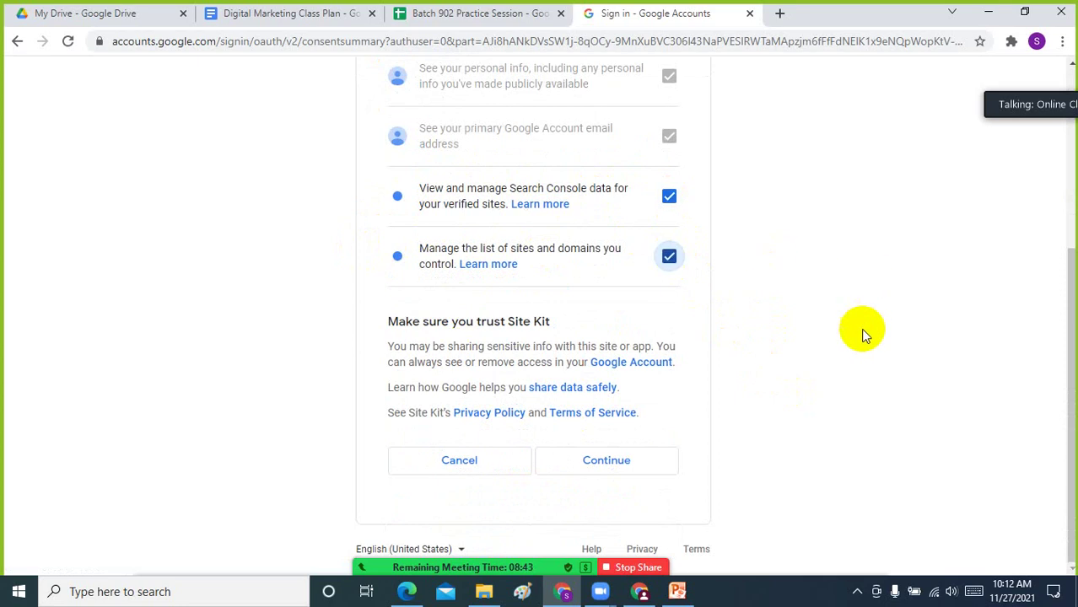
pyautogui.click(622, 459)
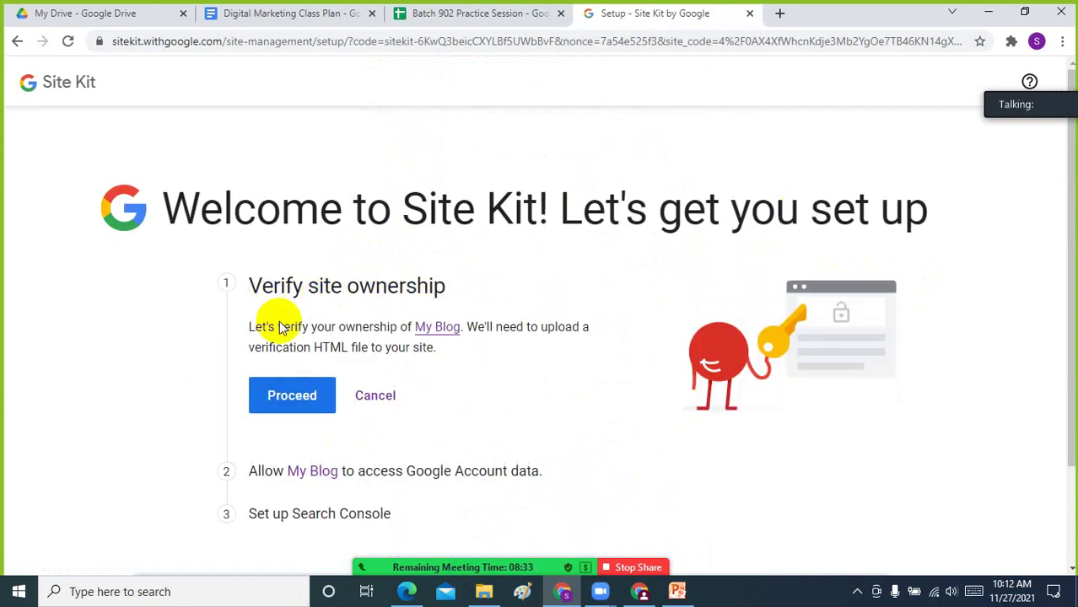
# Verify ownership of My Blog and allow it to access the Google Account data
pyautogui.click(293, 406)
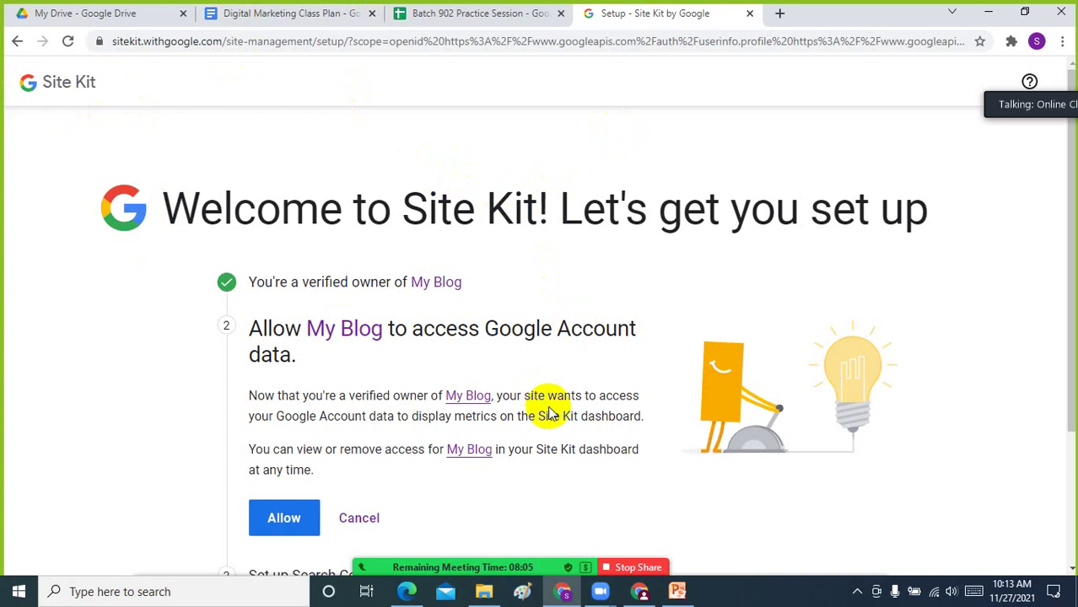
pyautogui.scroll(-2, 523, 413)
pyautogui.scroll(2, 488, 400)
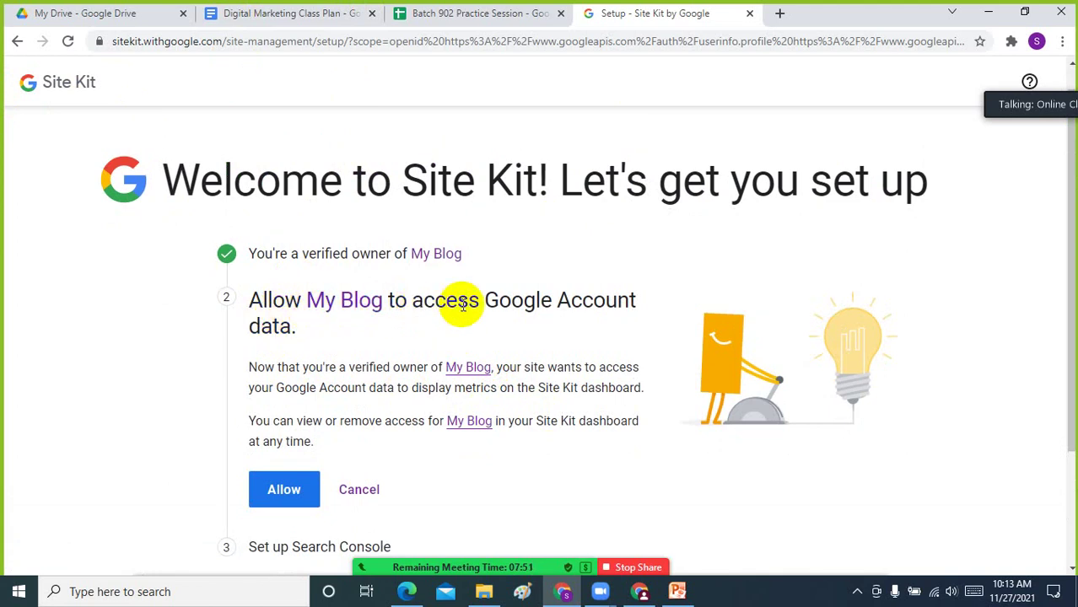
pyautogui.scroll(-2, 278, 389)
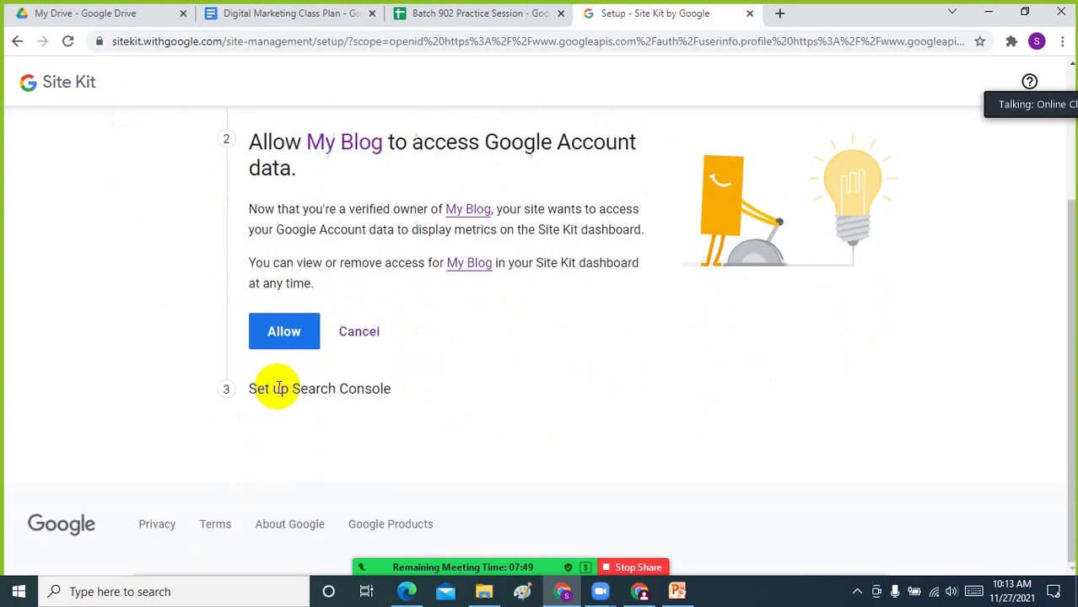
pyautogui.click(287, 337)
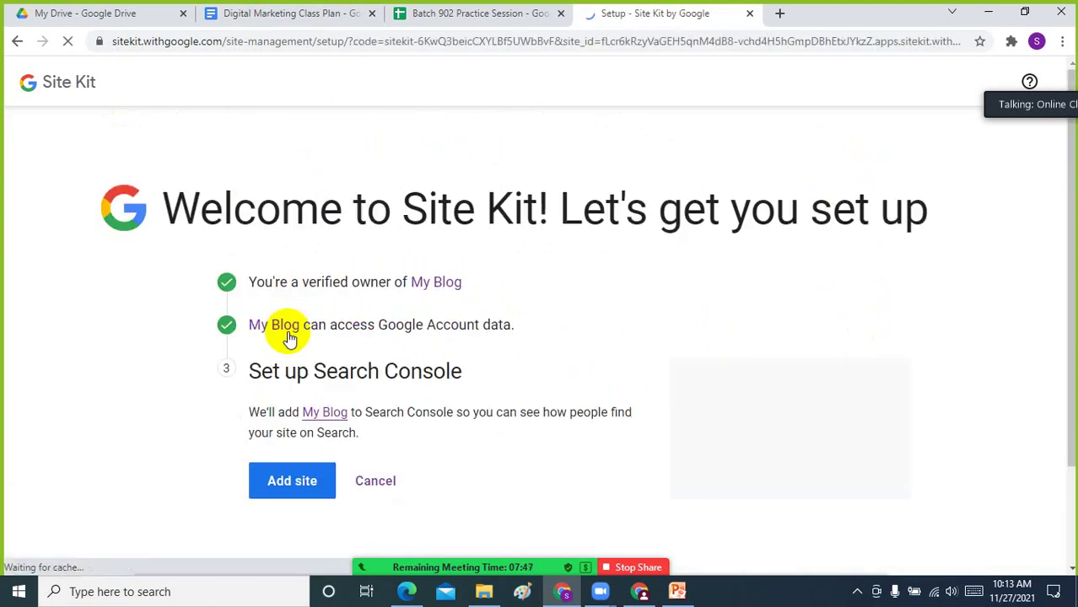
# Add My Blog to Search Console and finish the setup by going to the Site Kit dashboard
pyautogui.click(278, 484)
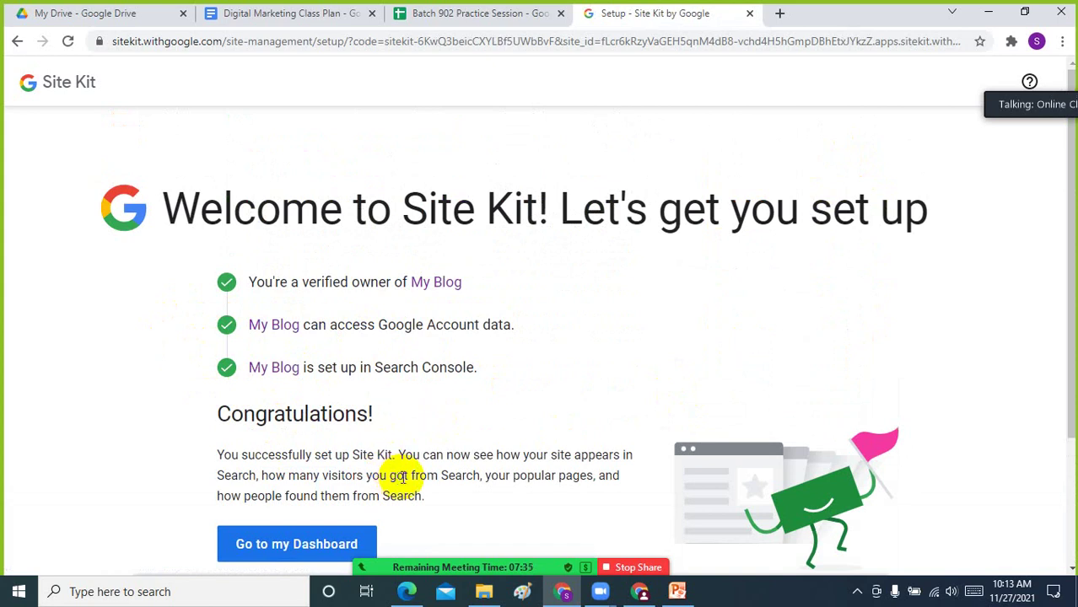
pyautogui.scroll(-3, 387, 474)
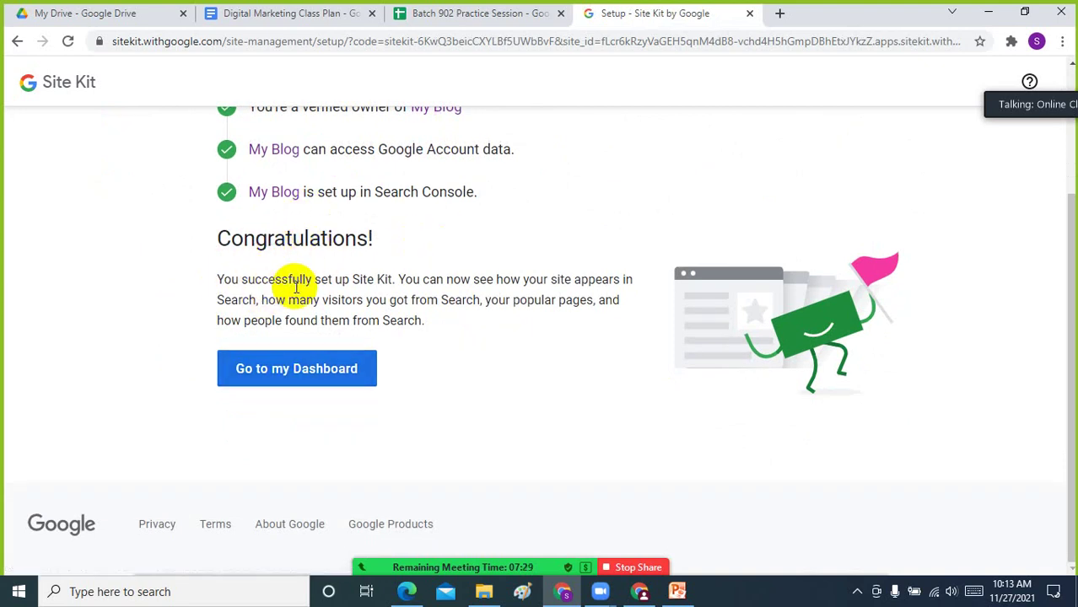
pyautogui.click(301, 364)
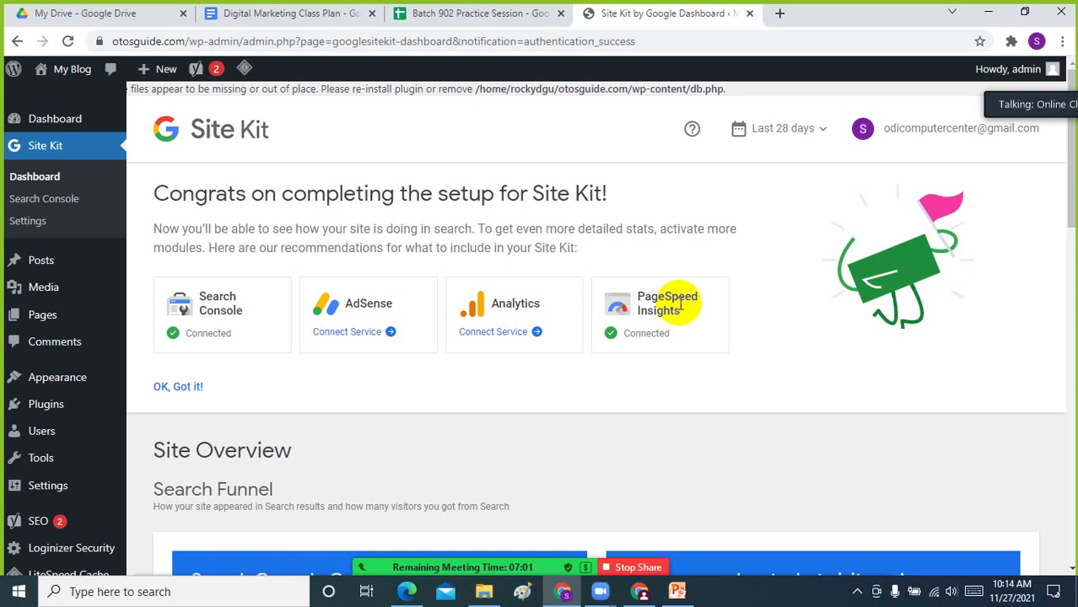
# Try to connect the Analytics service with the existing Google account and look over the dashboard's Site Overview
pyautogui.click(508, 334)
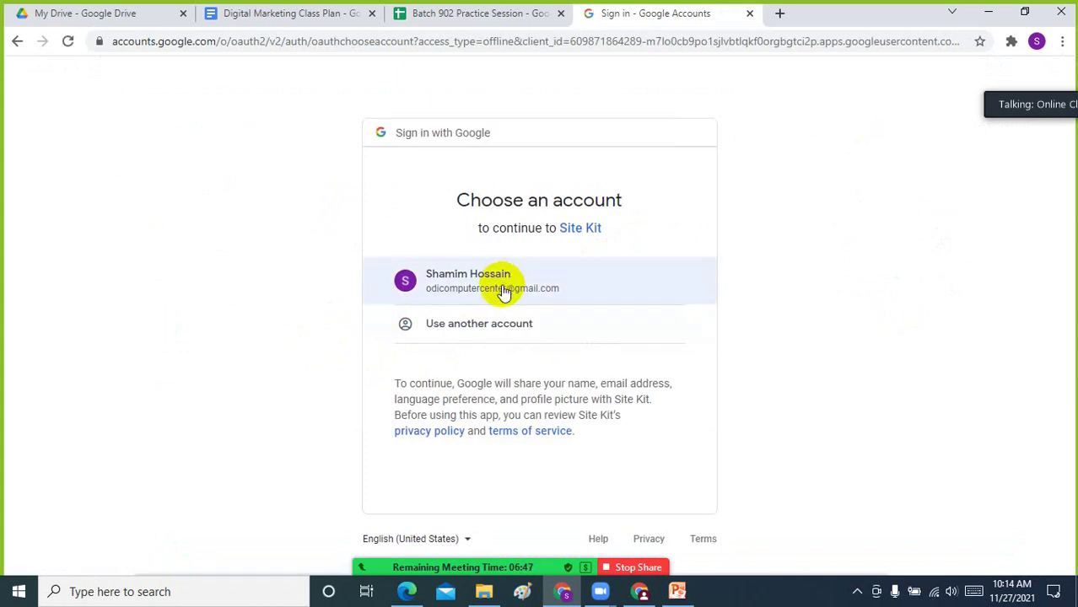
pyautogui.click(504, 291)
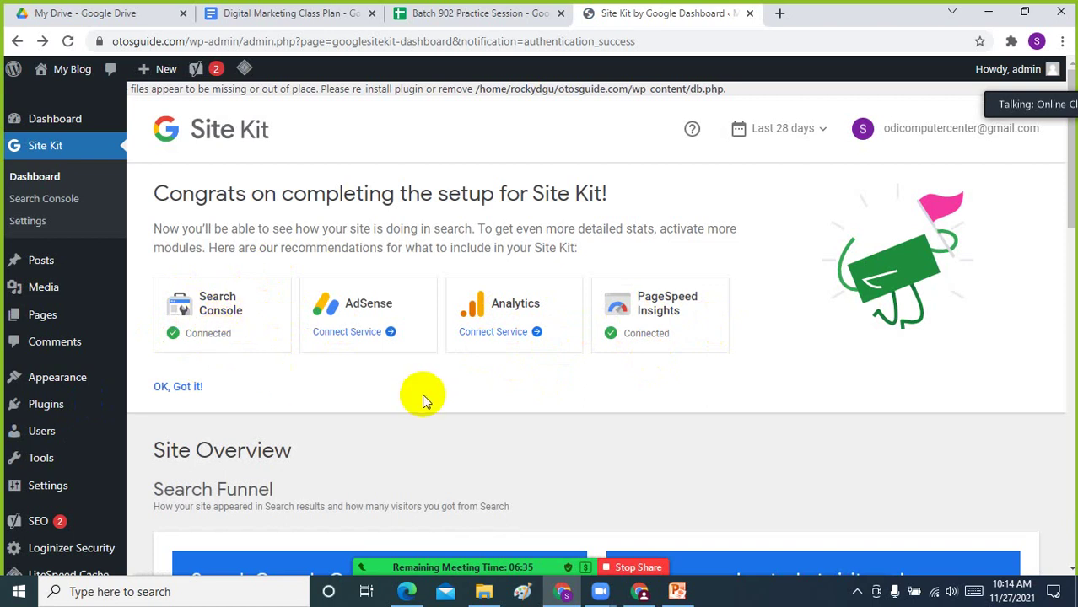
pyautogui.scroll(-10, 423, 392)
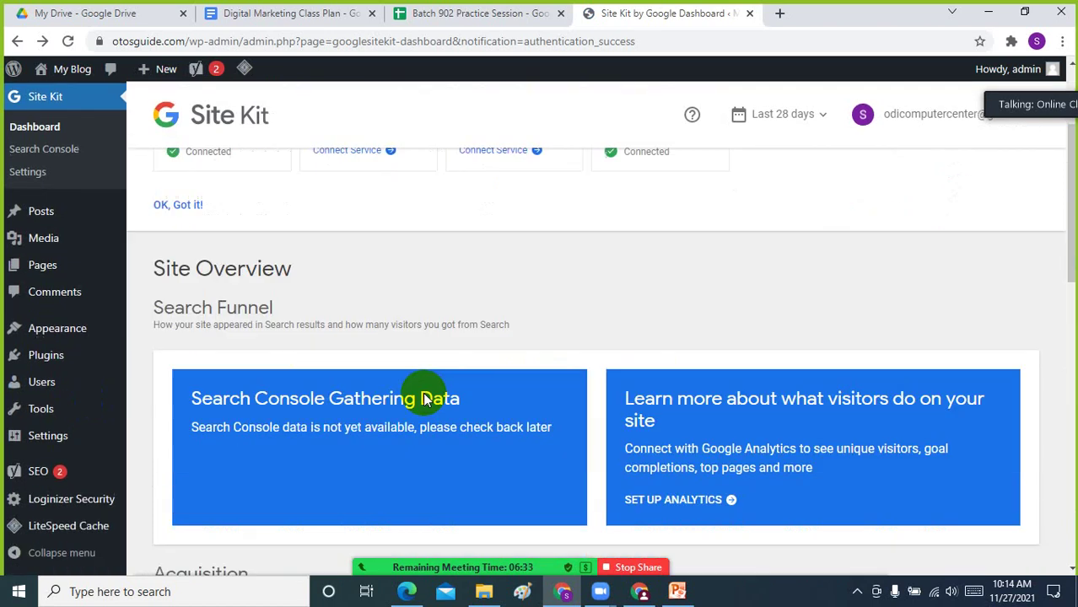
pyautogui.scroll(10, 239, 392)
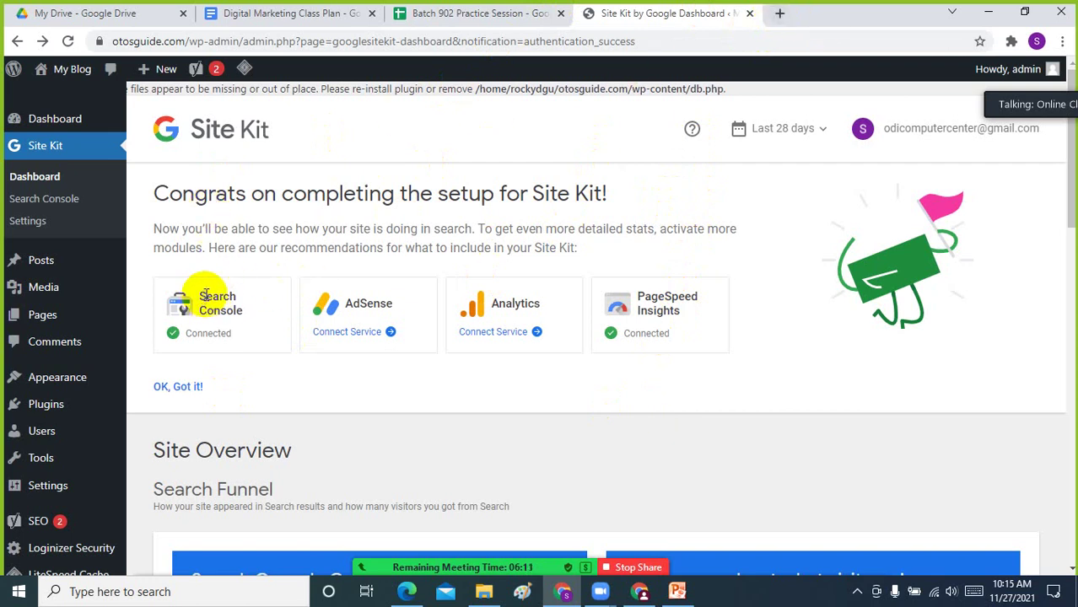
# Search Google for "search console login" in a new tab and open the Search Console sign-in result
pyautogui.moveTo(203, 295); pyautogui.dragTo(244, 312)
pyautogui.rightClick(239, 301)
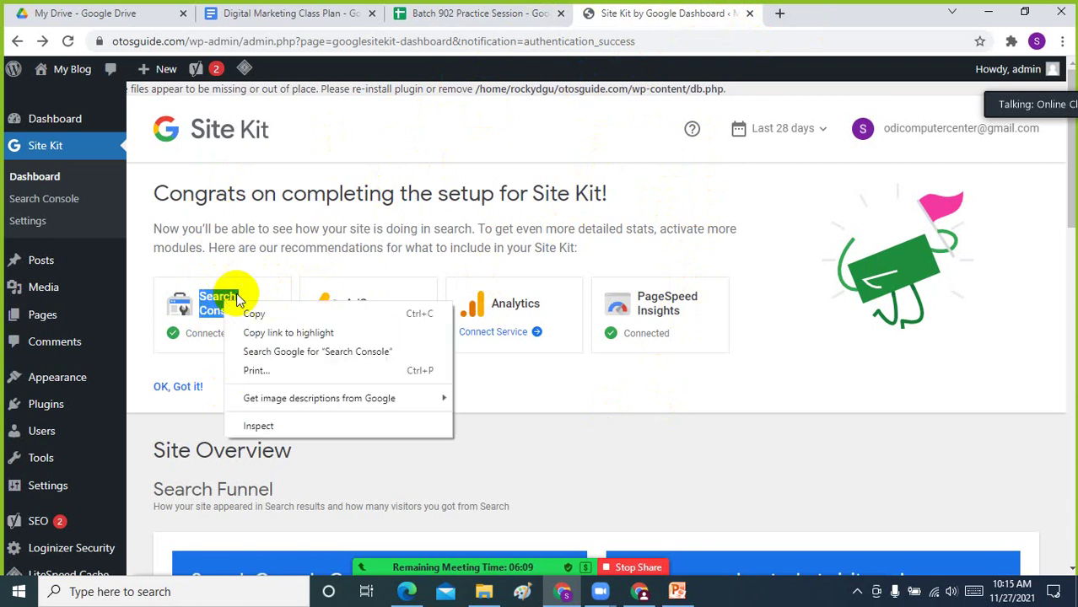
pyautogui.click(308, 310)
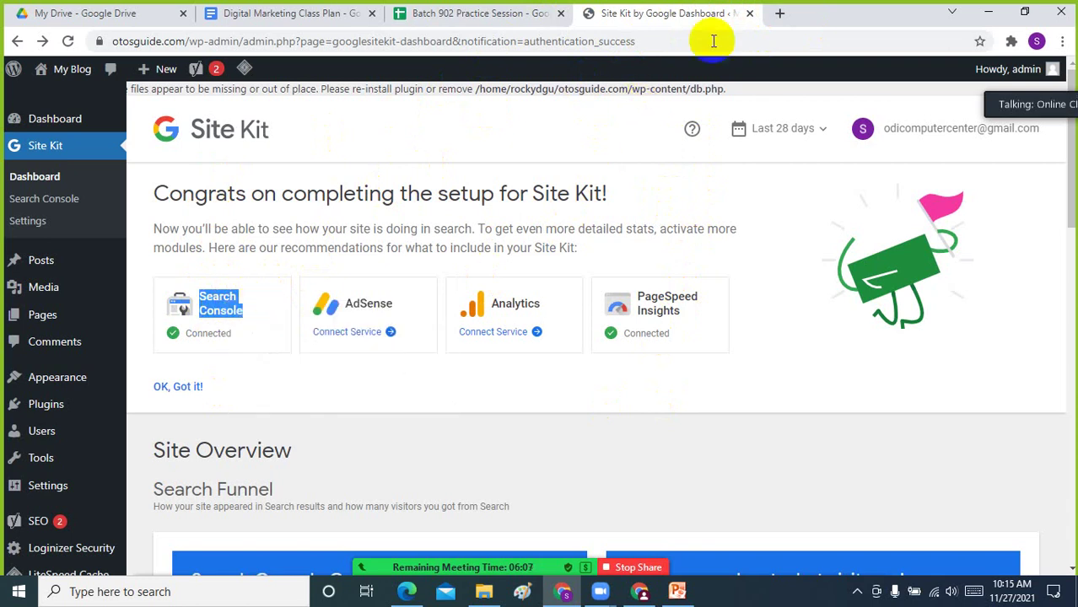
pyautogui.click(780, 12)
pyautogui.rightClick(367, 43)
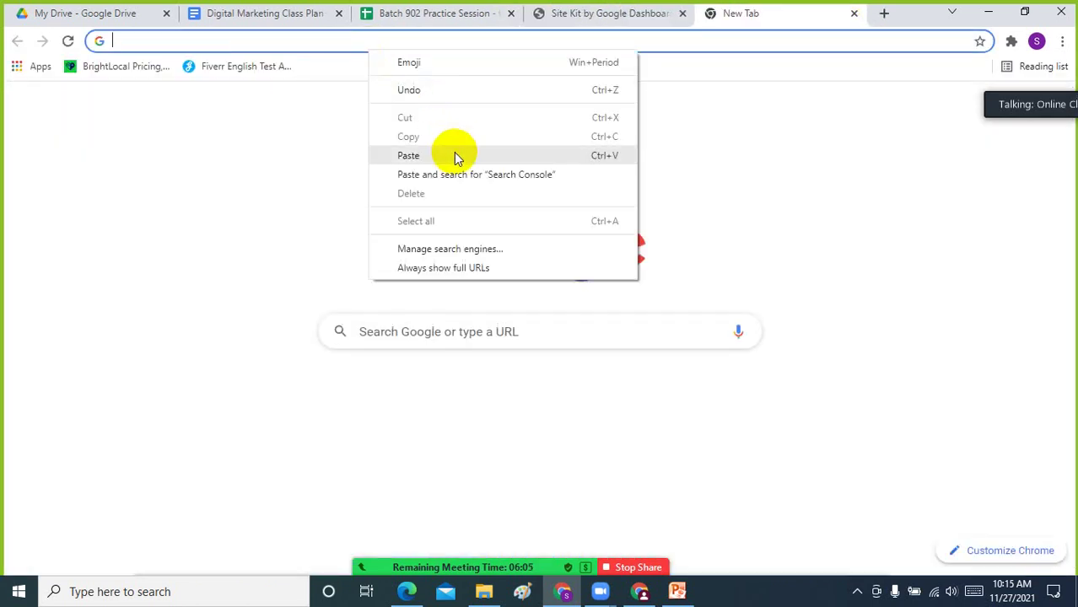
pyautogui.click(408, 155)
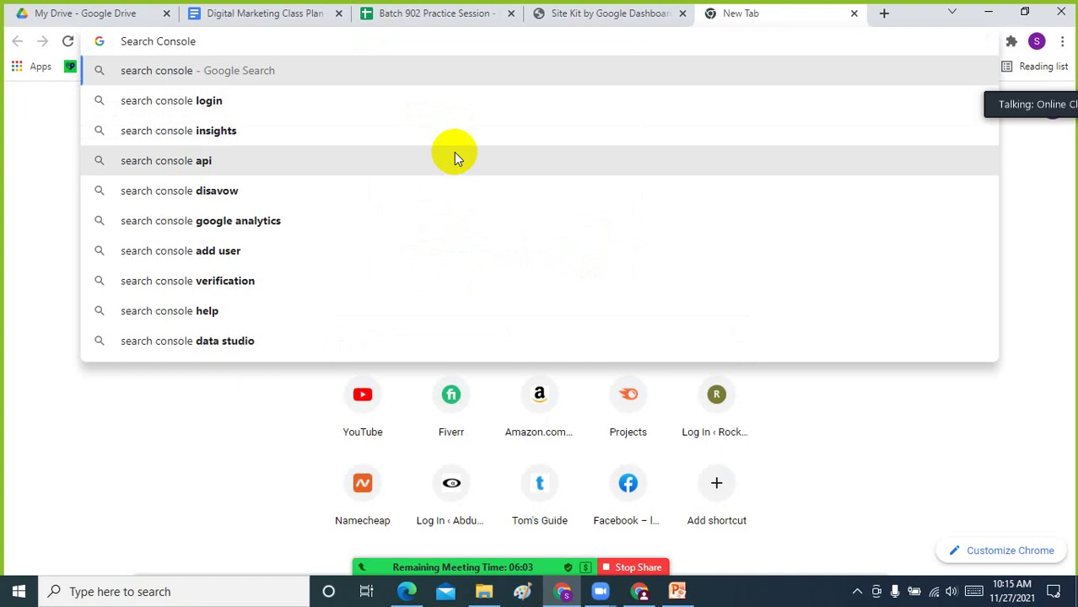
pyautogui.click(253, 102)
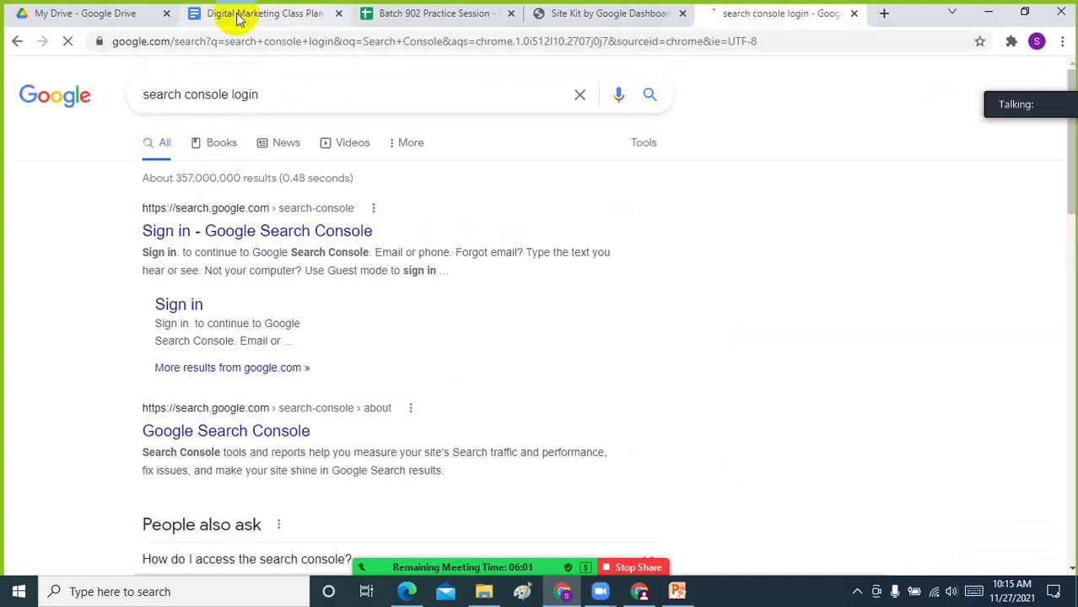
pyautogui.click(193, 303)
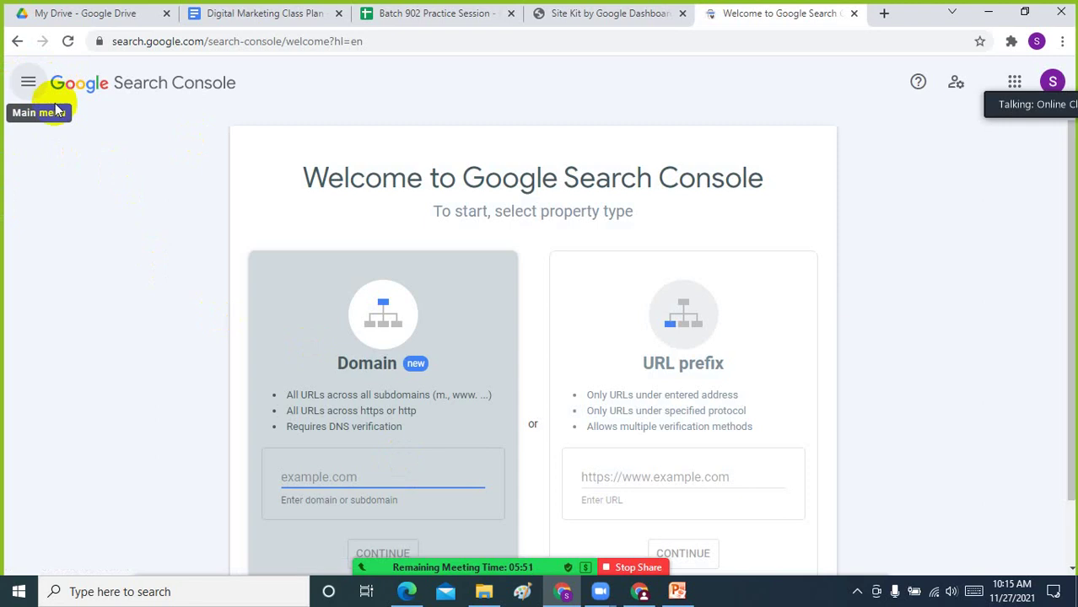
pyautogui.click(30, 86)
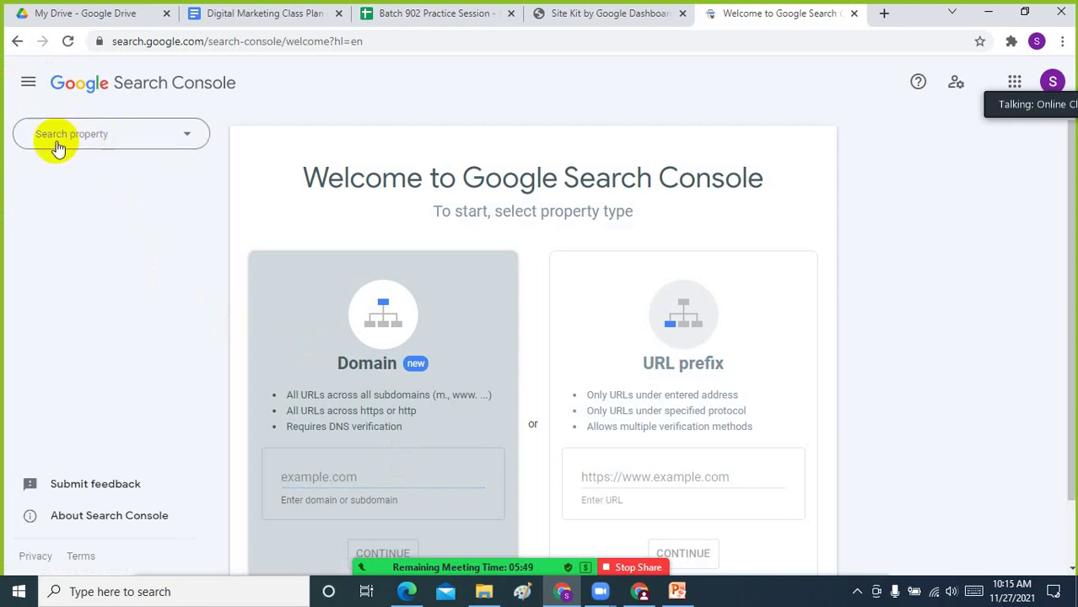
pyautogui.click(76, 137)
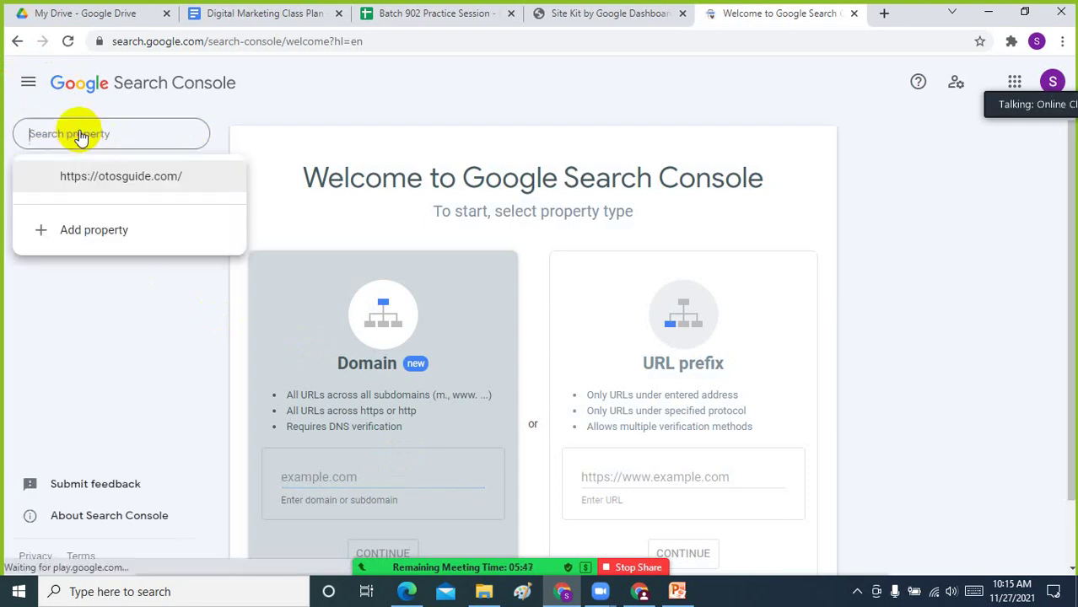
pyautogui.click(126, 180)
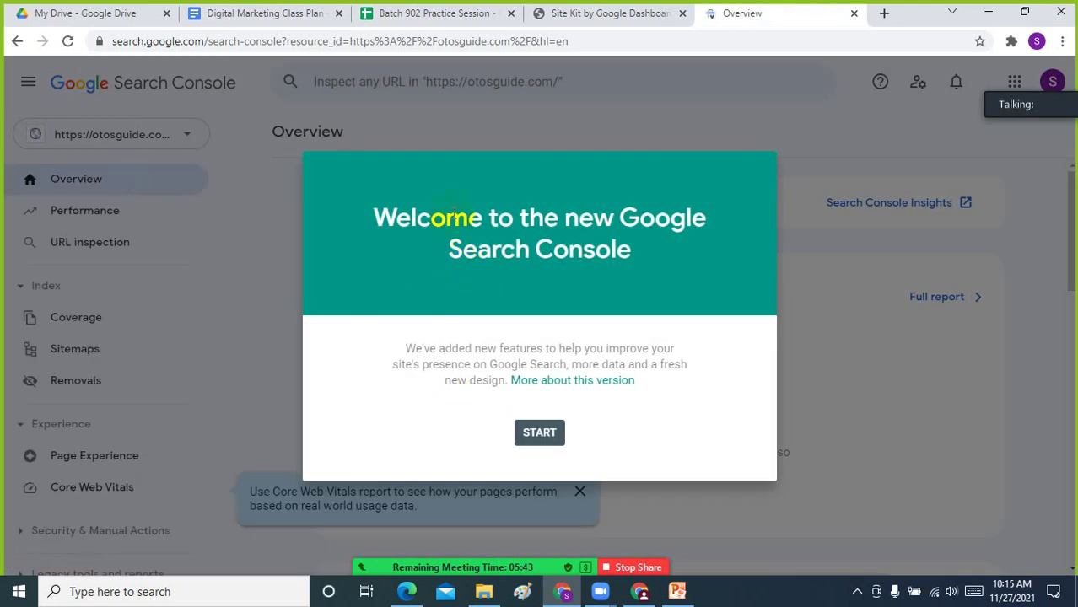
pyautogui.click(553, 436)
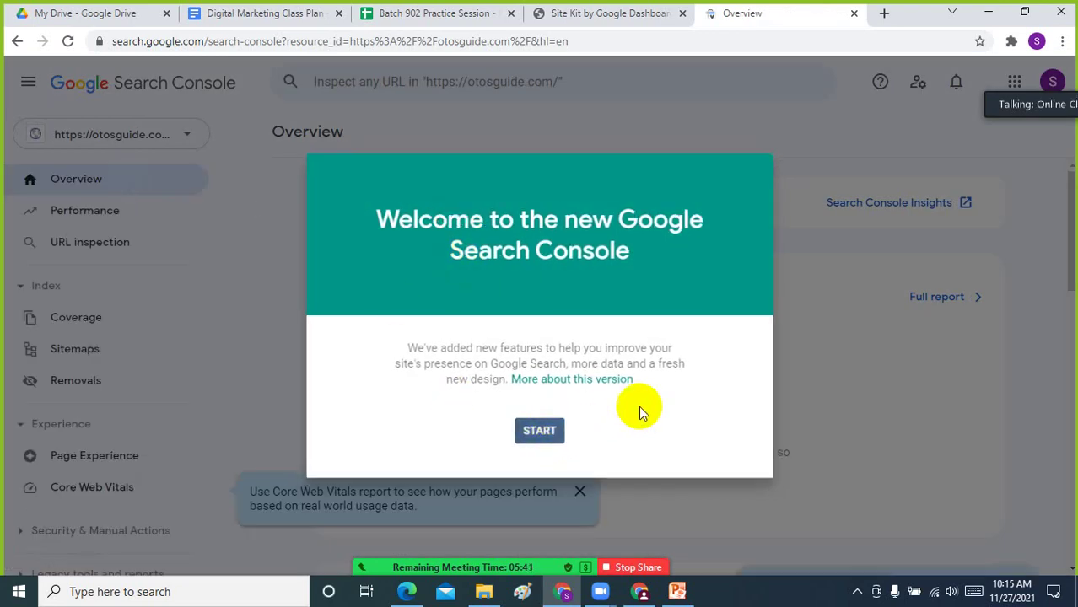
# Dismiss the Overview and Core Web Vitals tips and look over the property's Performance and Coverage summaries
pyautogui.scroll(-5, 590, 337)
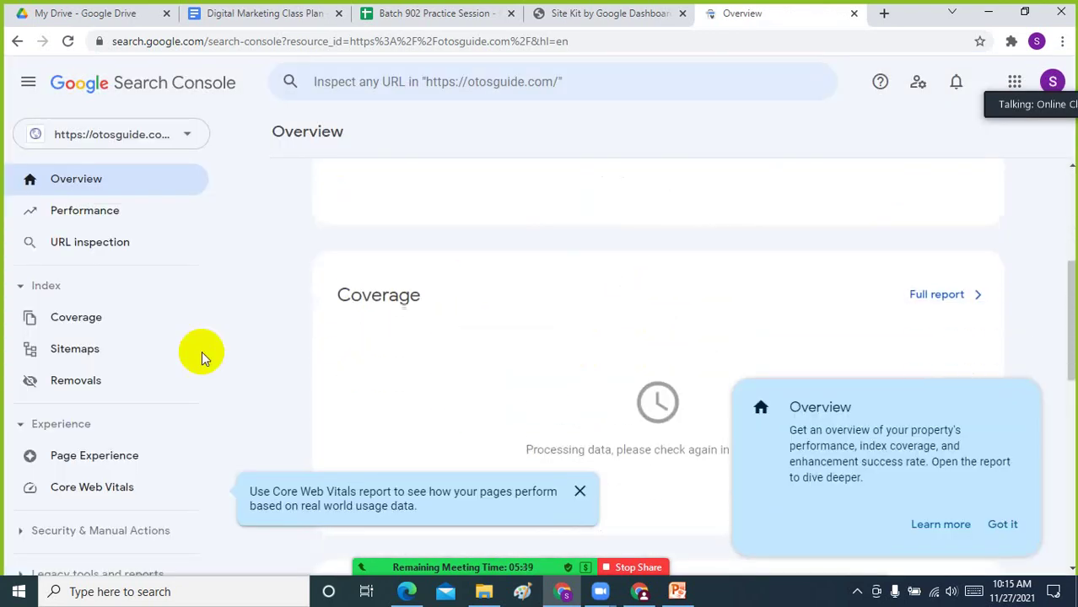
pyautogui.click(1001, 524)
pyautogui.click(580, 491)
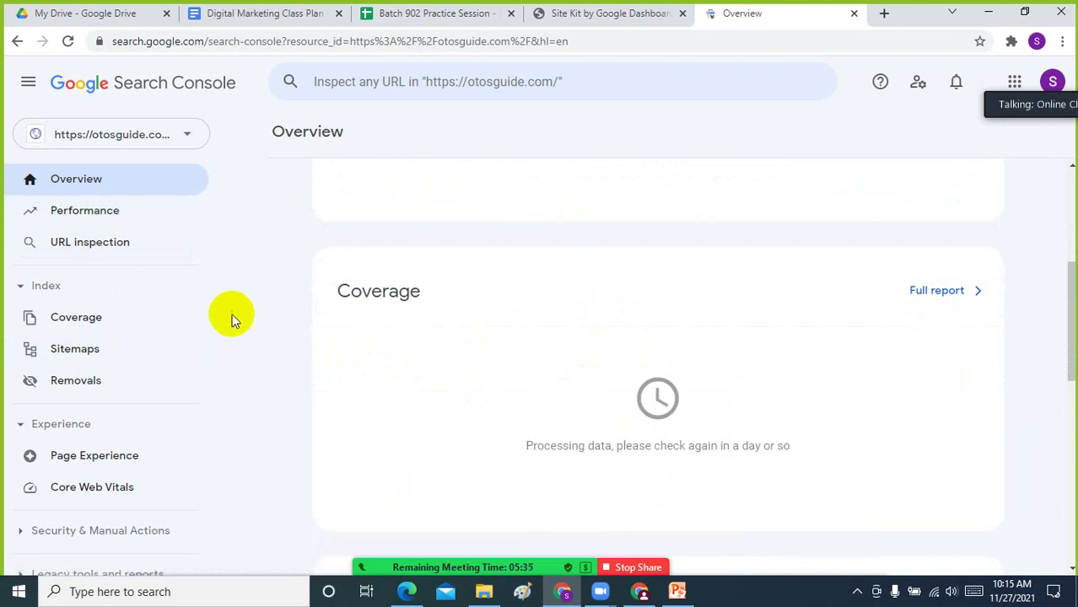
pyautogui.scroll(3, 234, 315)
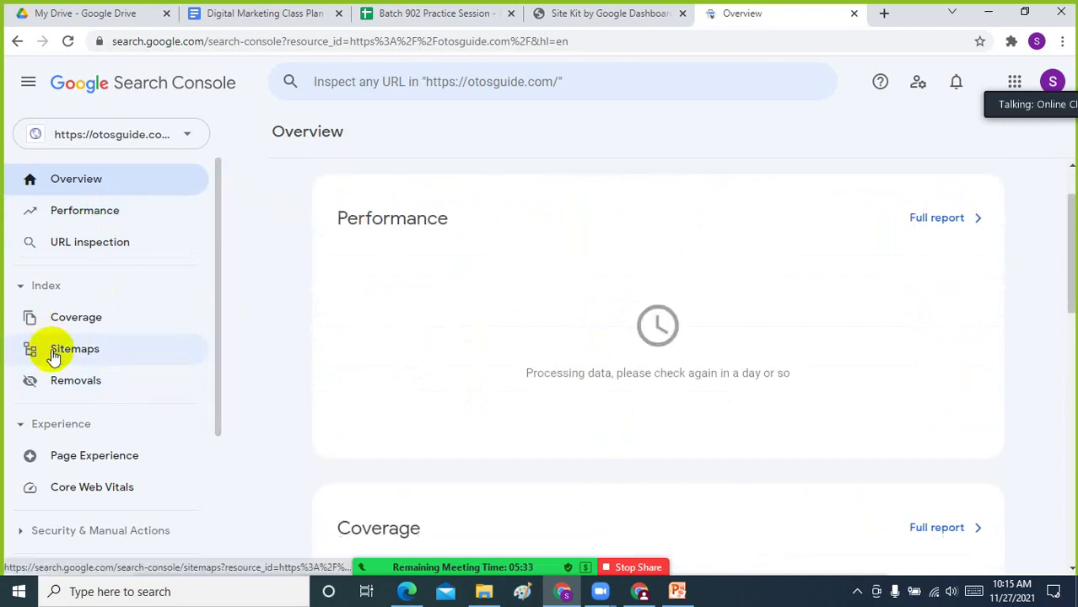
# Open the Sitemaps report of the otosguide.com property and dismiss its introductory tip
pyautogui.click(53, 354)
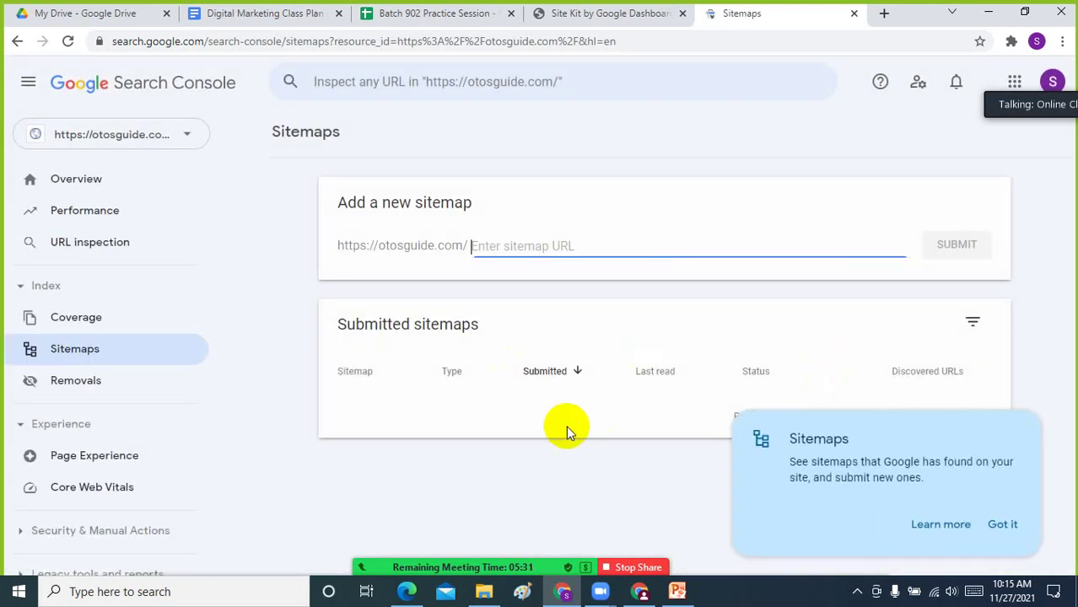
pyautogui.click(1002, 524)
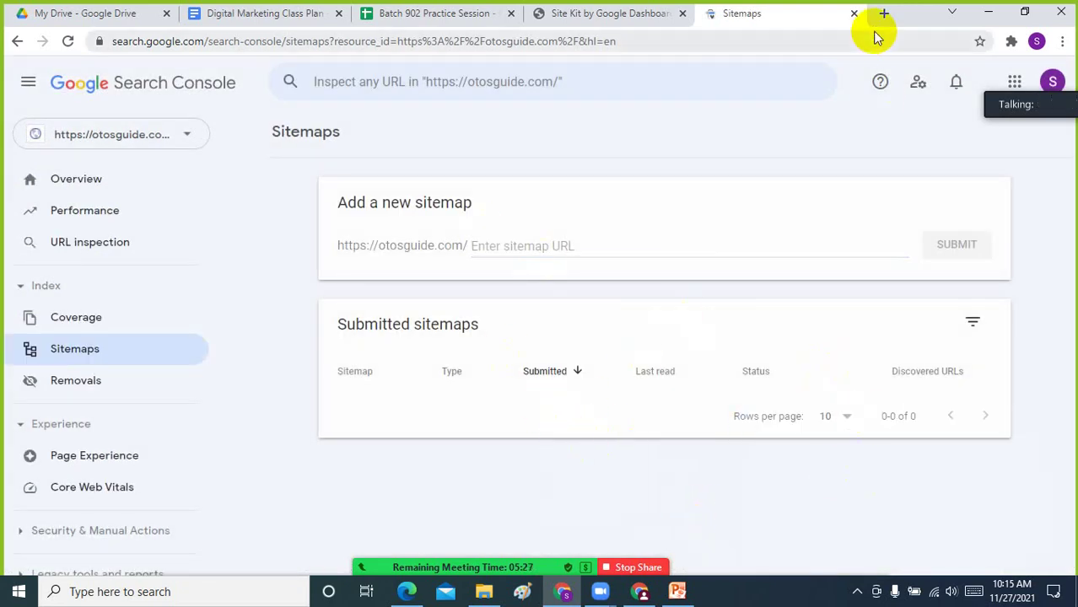
pyautogui.click(619, 13)
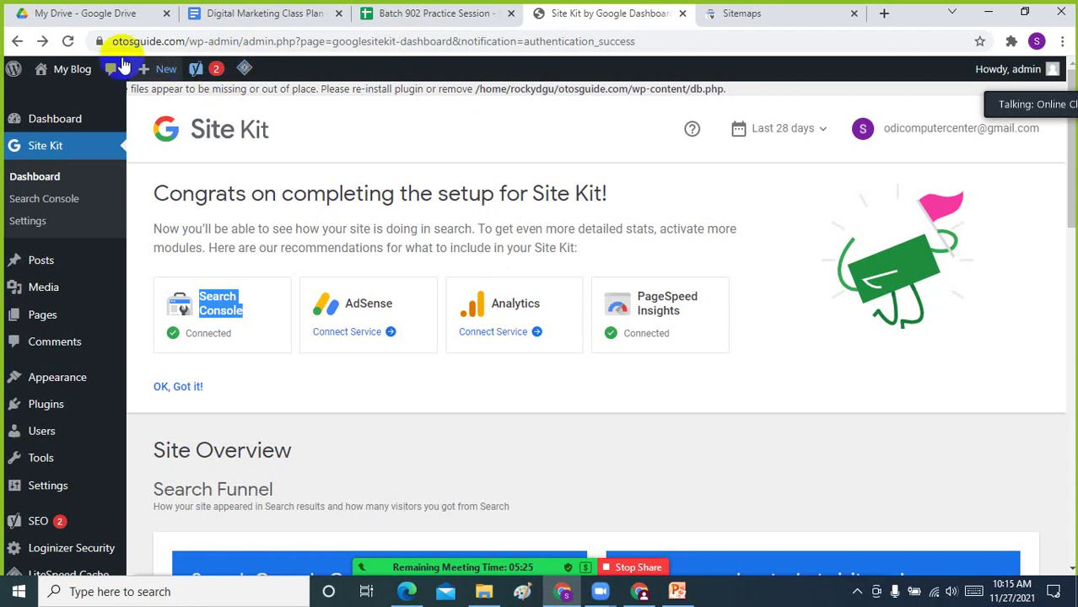
pyautogui.moveTo(186, 42); pyautogui.dragTo(25, 58)
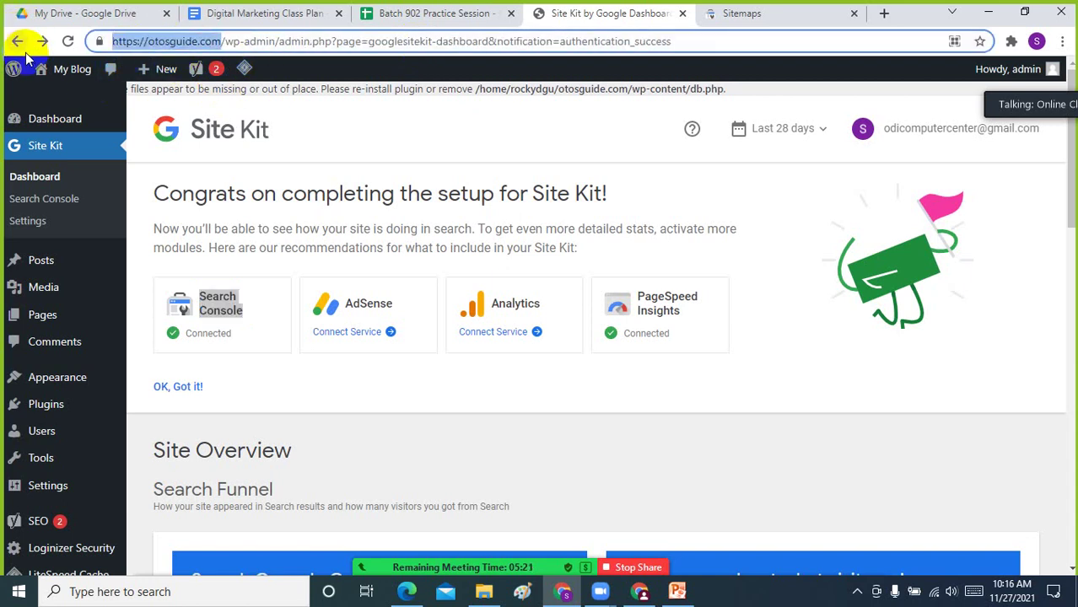
pyautogui.click(881, 13)
pyautogui.hotkey('ctrl', 'v')
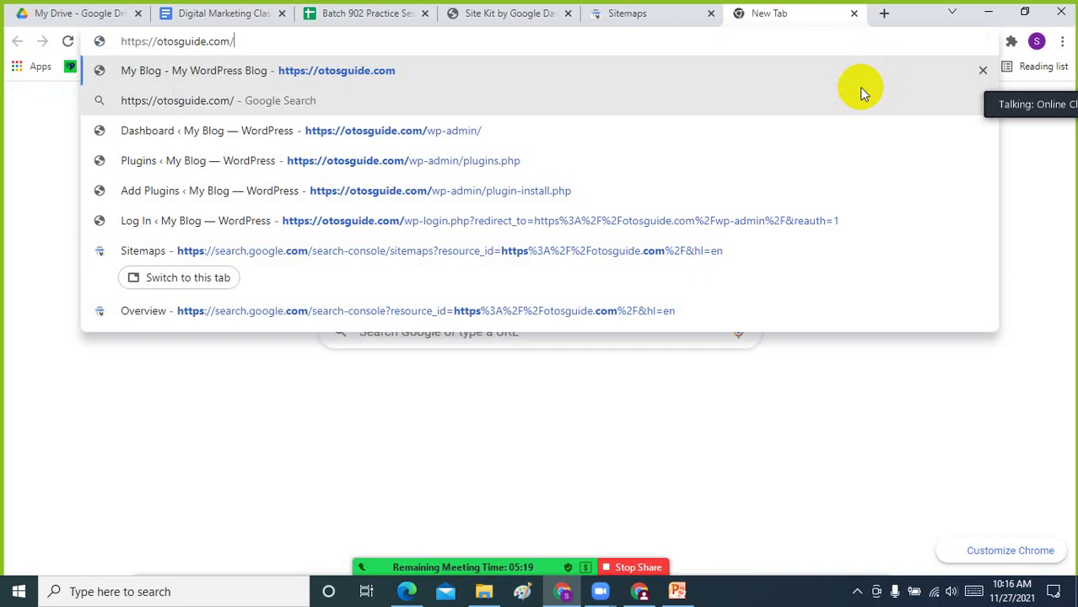
pyautogui.write('sitema')
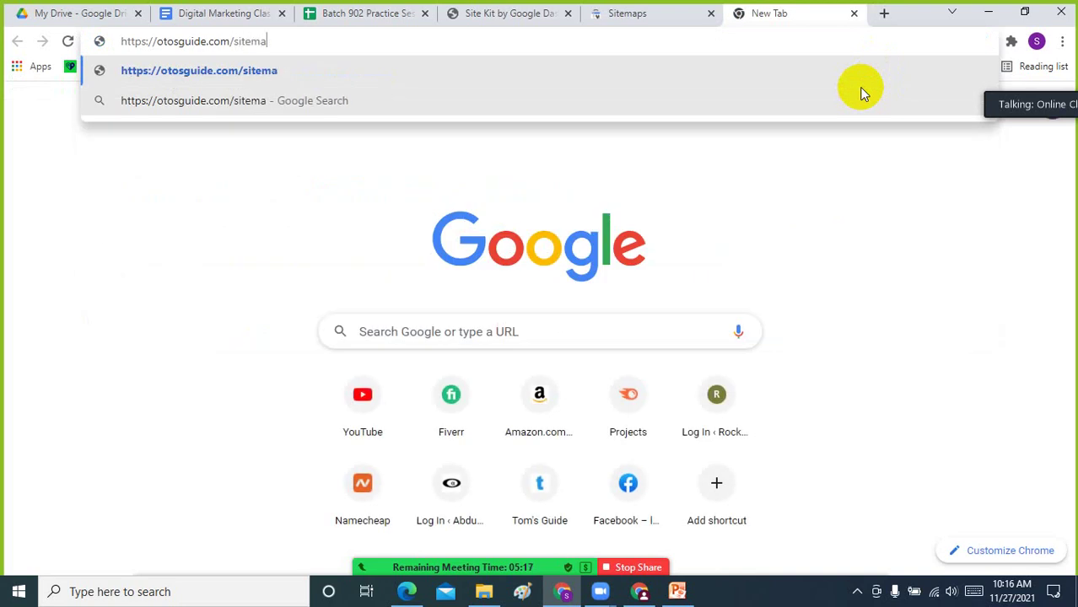
pyautogui.write('p.')
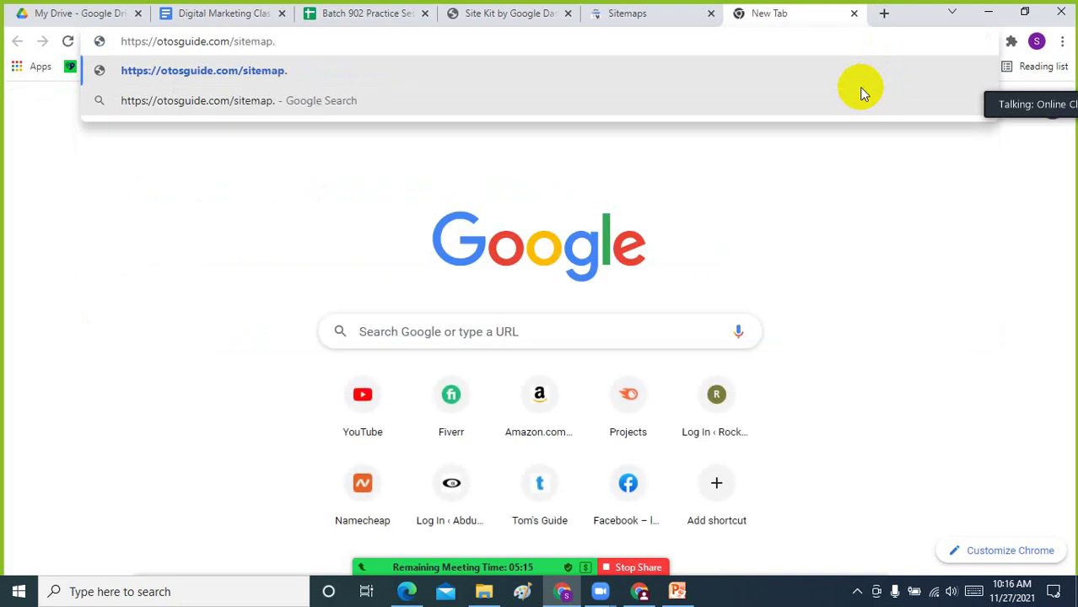
pyautogui.write('xml')
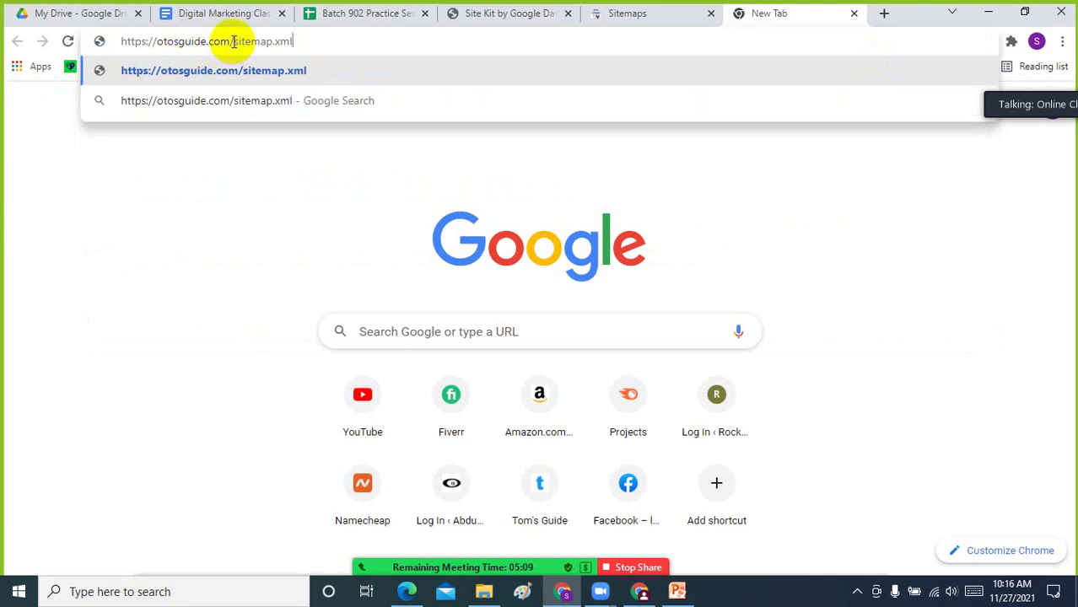
pyautogui.moveTo(229, 40); pyautogui.dragTo(312, 41)
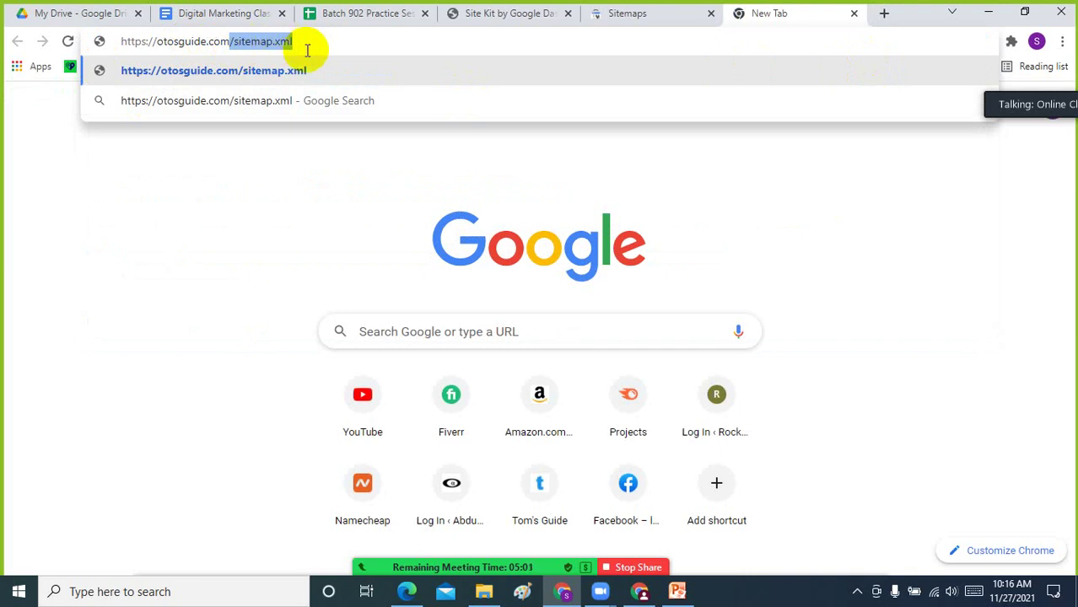
pyautogui.press('Return')
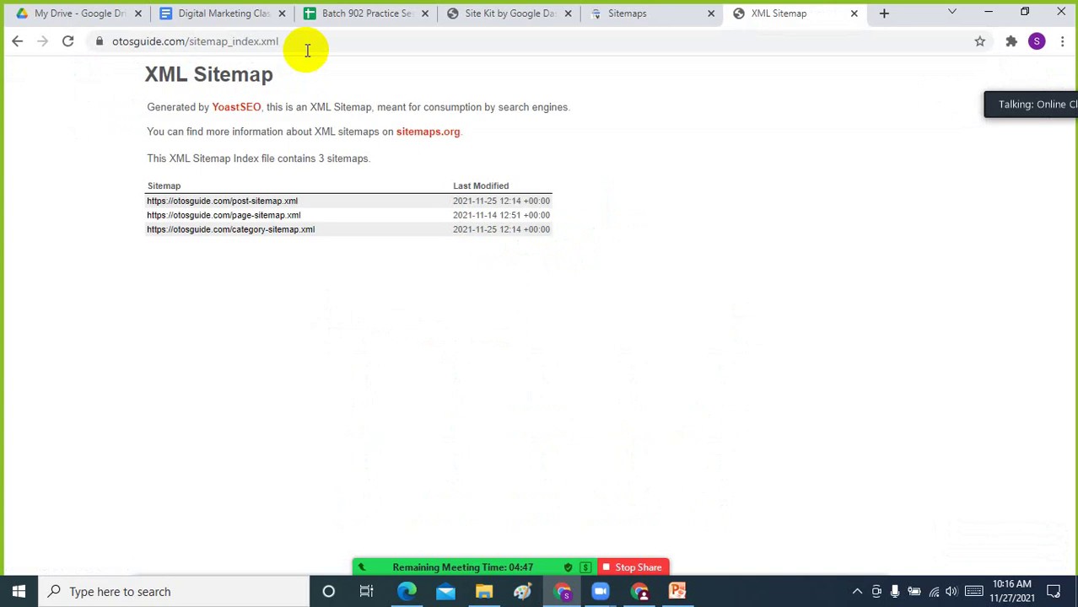
# Copy sitemap_index.xml from the XML sitemap's address and submit it as a new sitemap in Search Console
pyautogui.moveTo(307, 51); pyautogui.dragTo(187, 42)
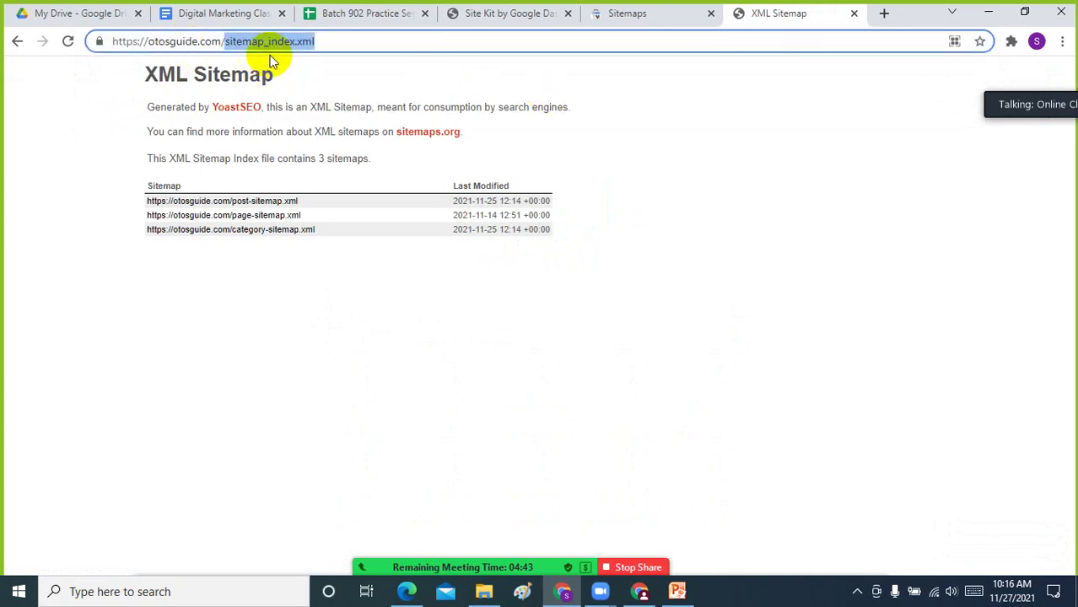
pyautogui.moveTo(344, 40); pyautogui.dragTo(225, 46)
pyautogui.hotkey('ctrl', 'c')
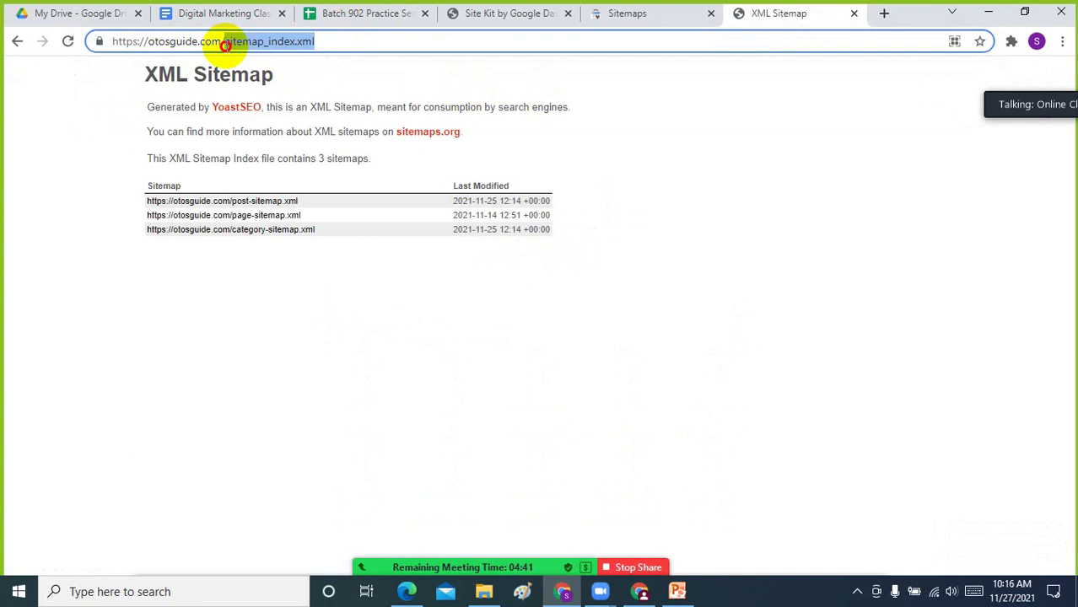
pyautogui.click(622, 12)
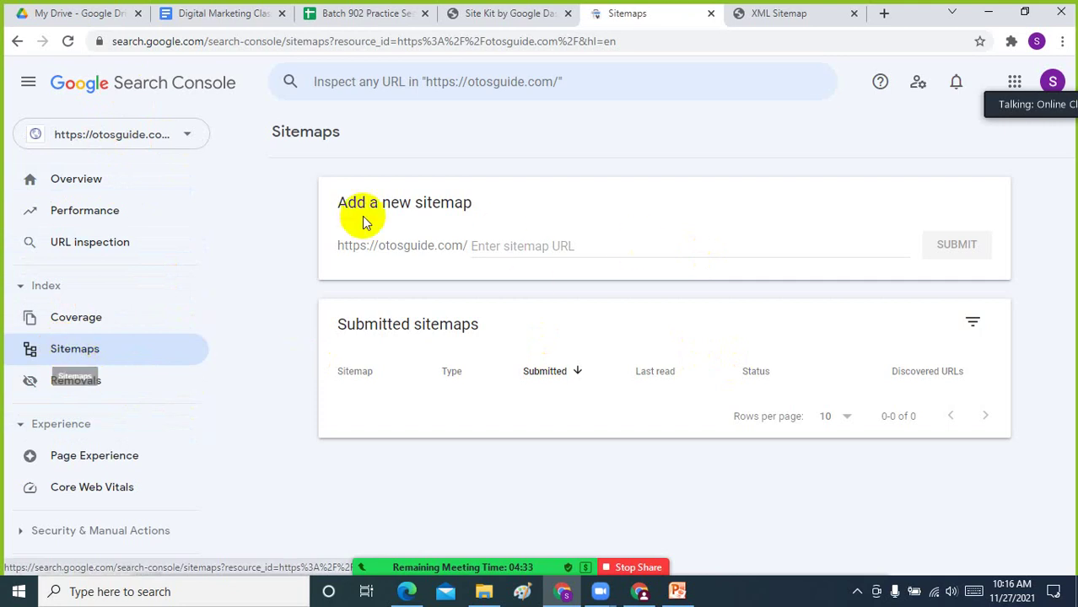
pyautogui.moveTo(336, 246); pyautogui.dragTo(473, 245)
pyautogui.click(502, 245)
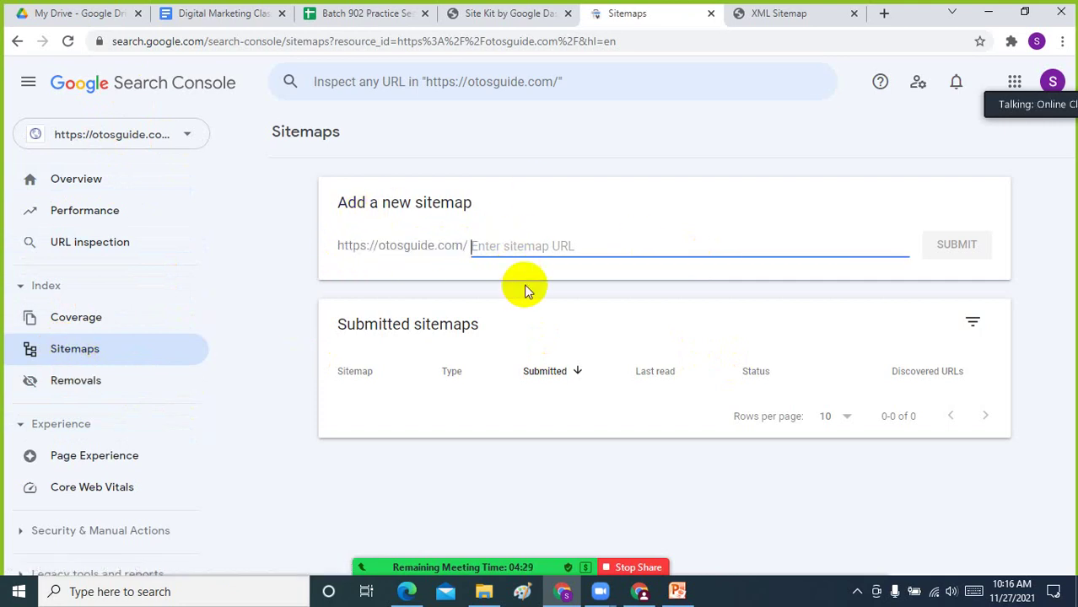
pyautogui.hotkey('ctrl', 'v')
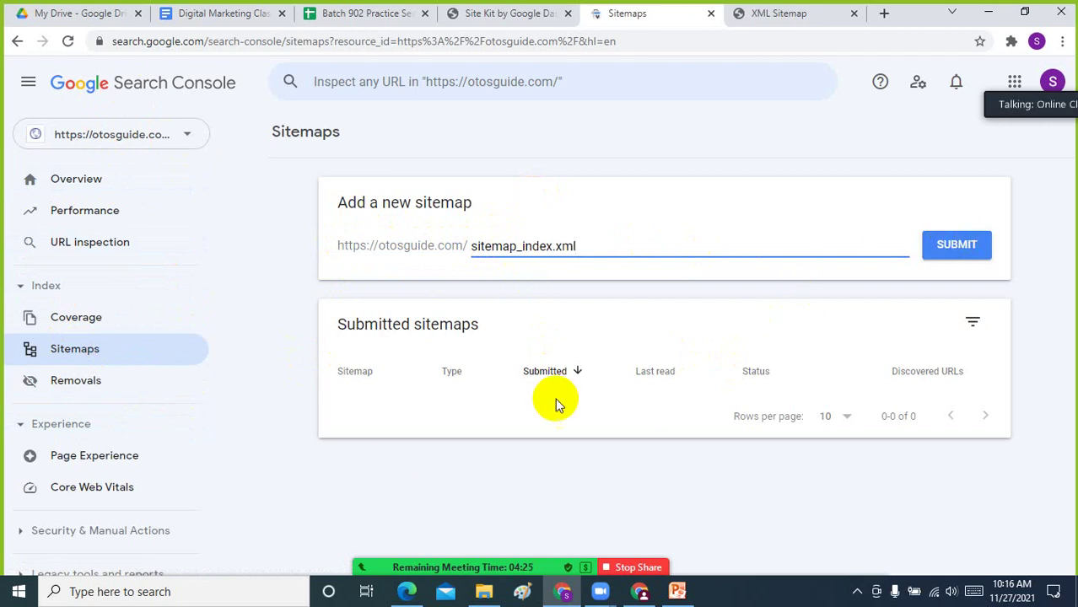
pyautogui.click(958, 246)
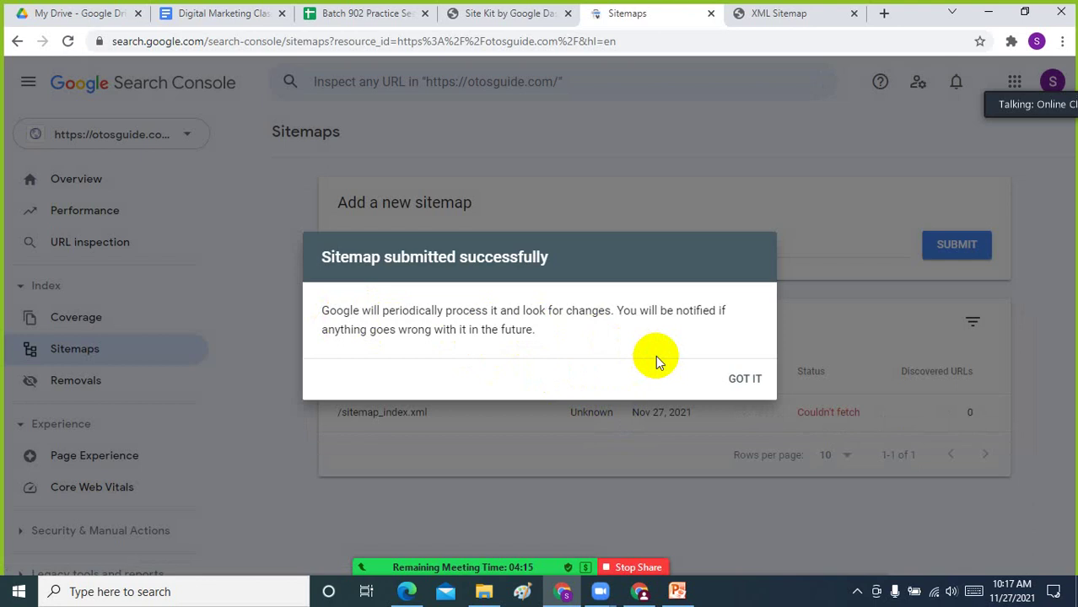
pyautogui.click(506, 13)
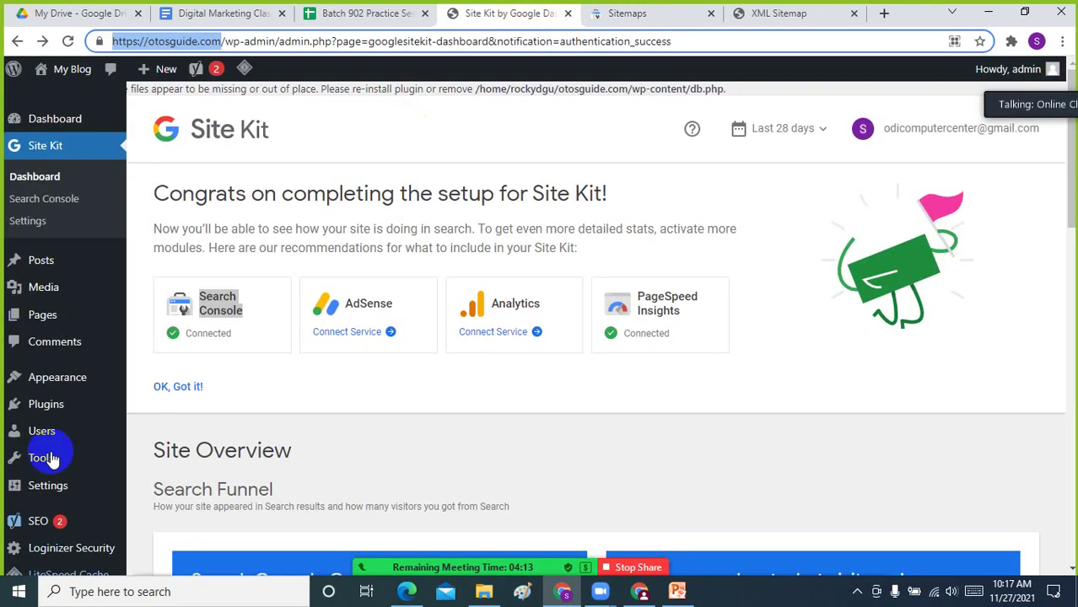
pyautogui.click(313, 395)
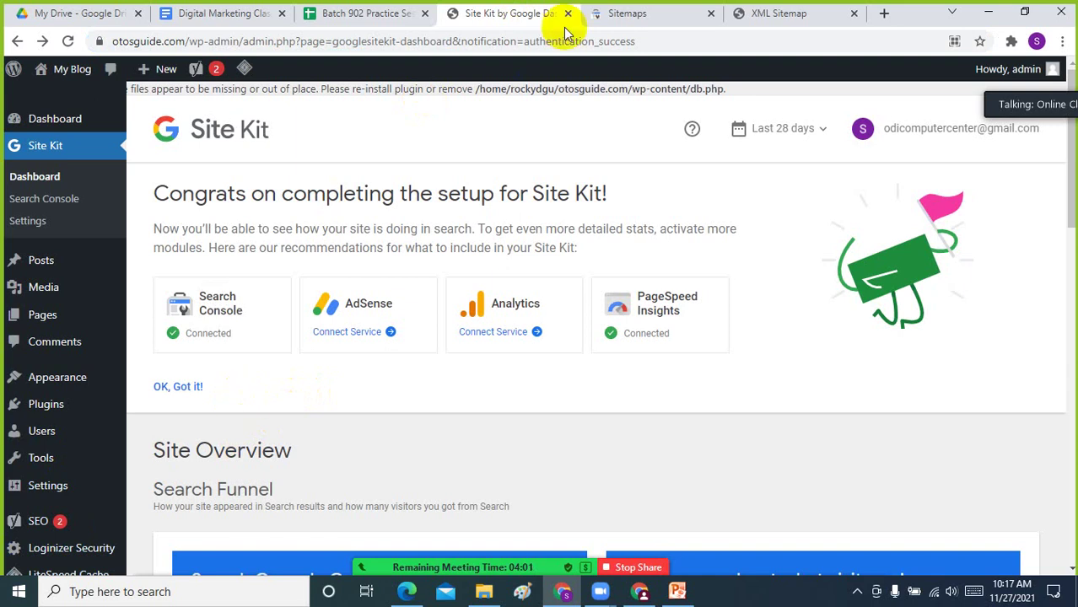
# Open a new browser tab and add a Zoom text annotation reading "Google : Search Engine" with "Bing" on a second line
pyautogui.click(884, 12)
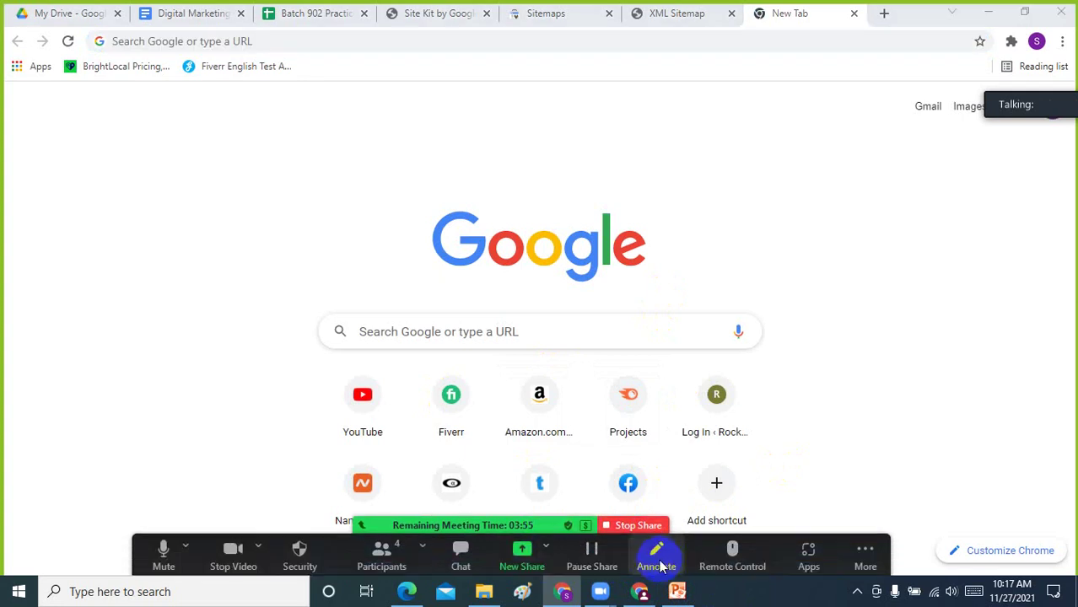
pyautogui.click(658, 558)
pyautogui.click(368, 88)
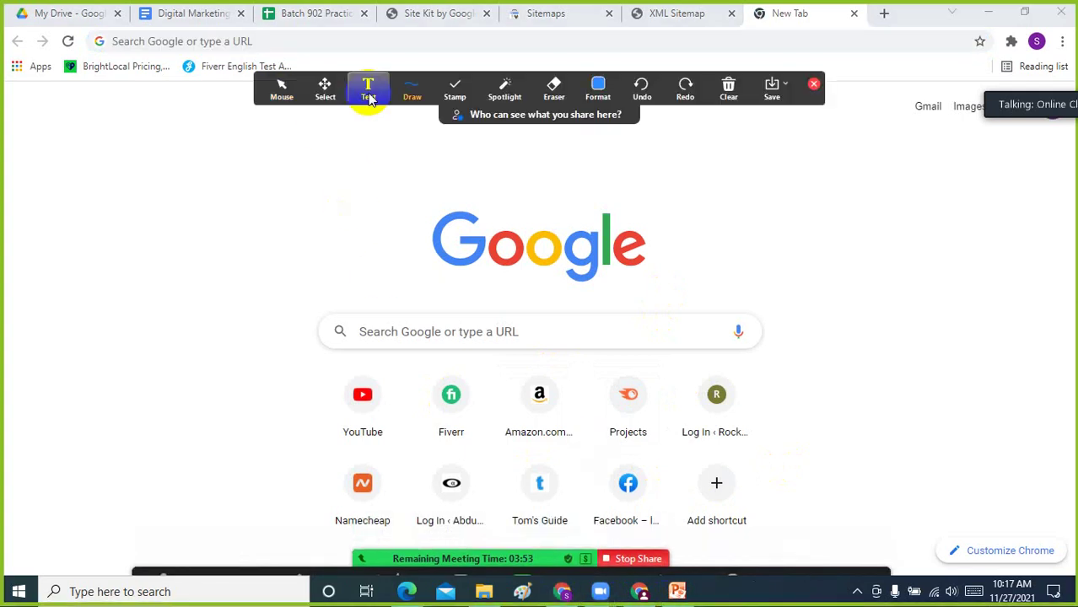
pyautogui.click(55, 165)
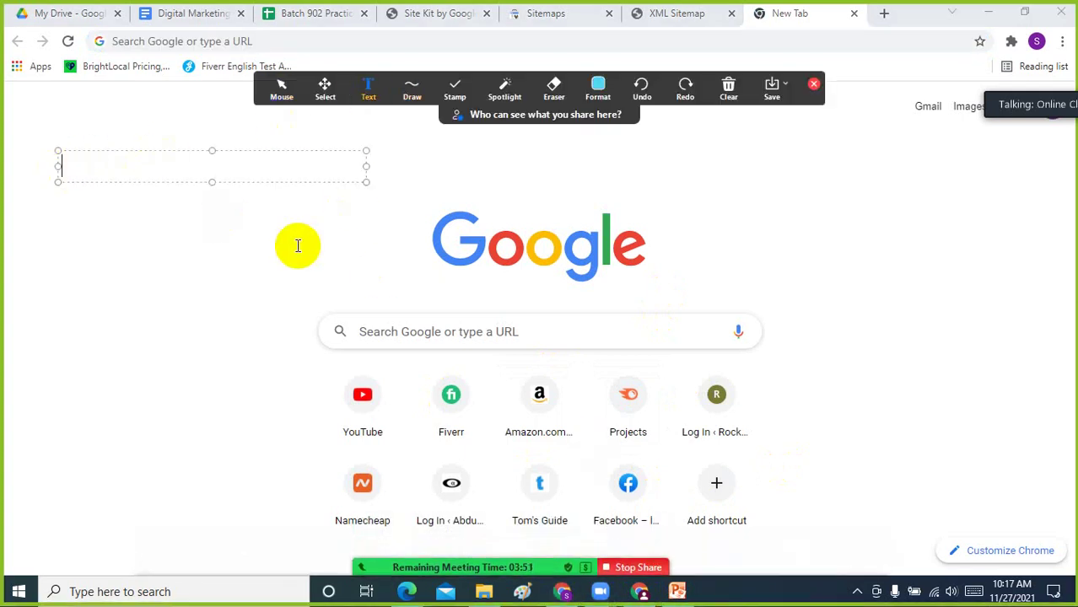
pyautogui.write('Googl')
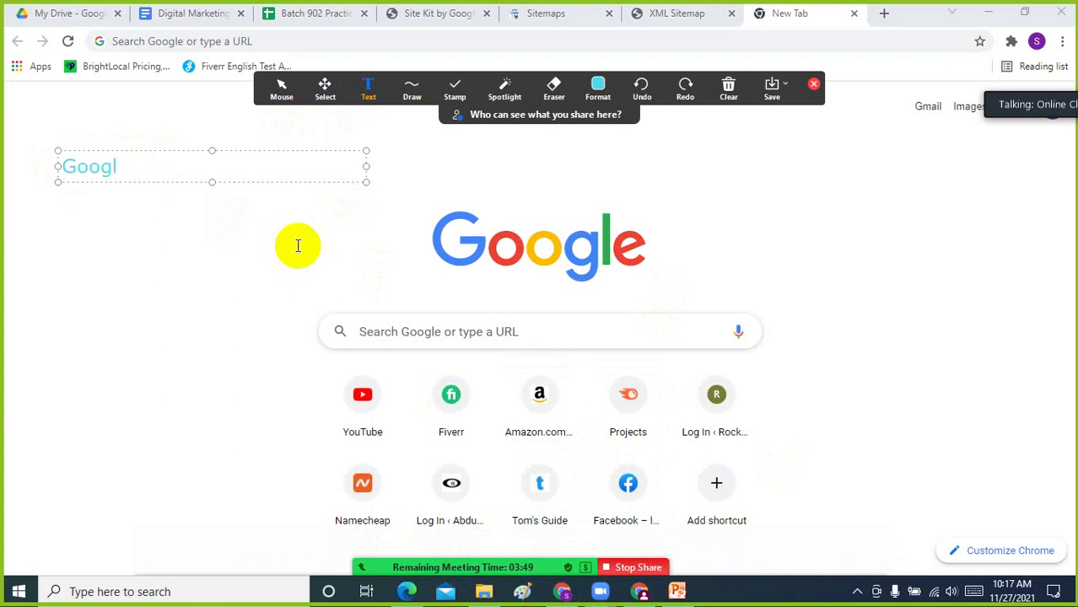
pyautogui.write('e :')
pyautogui.write('Sear')
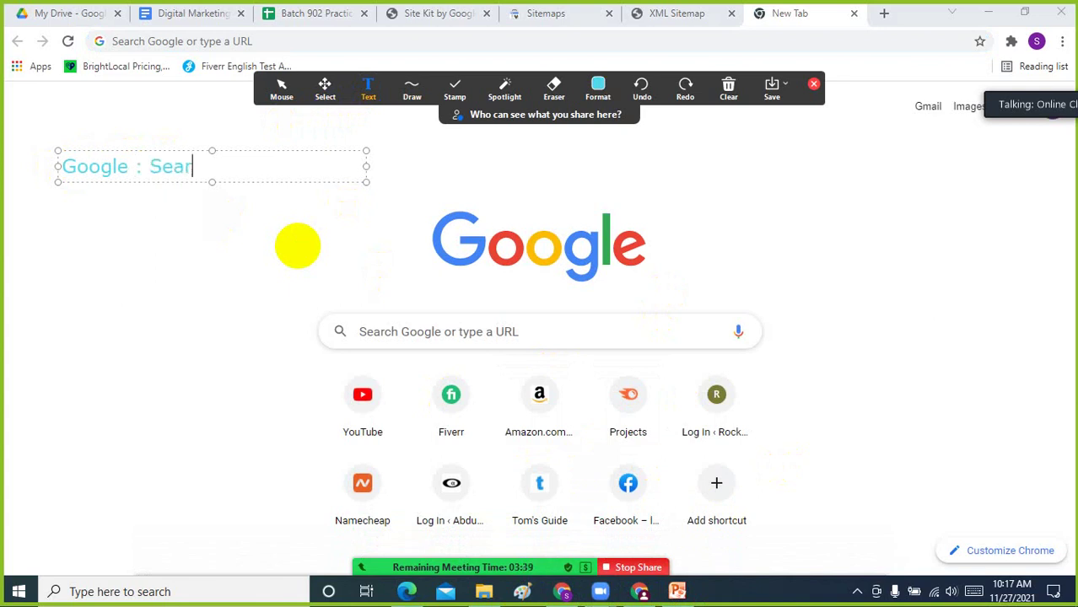
pyautogui.write('ch Engine')
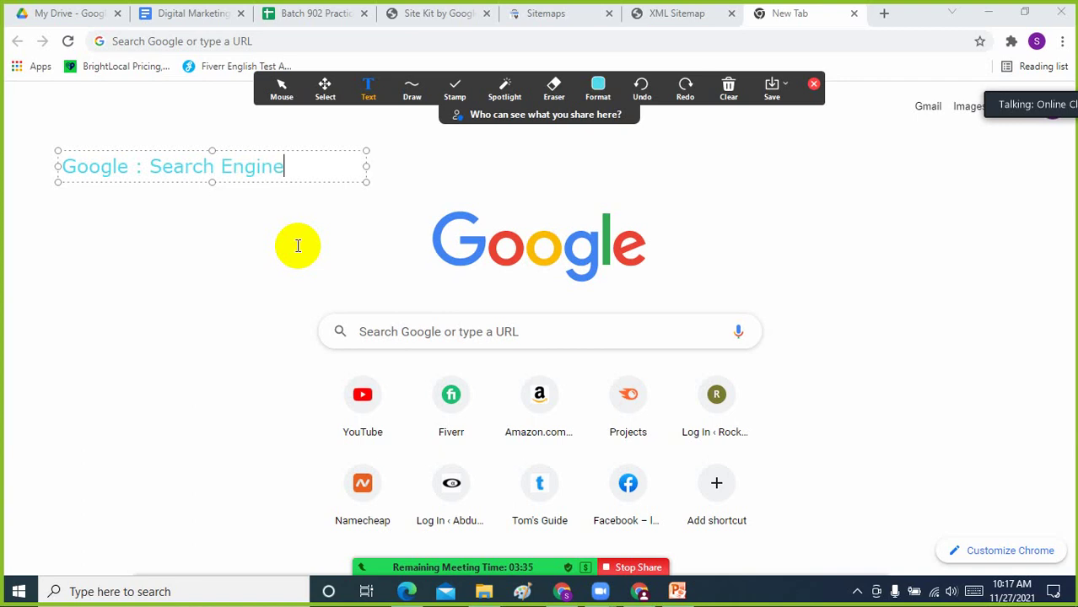
pyautogui.press('Return')
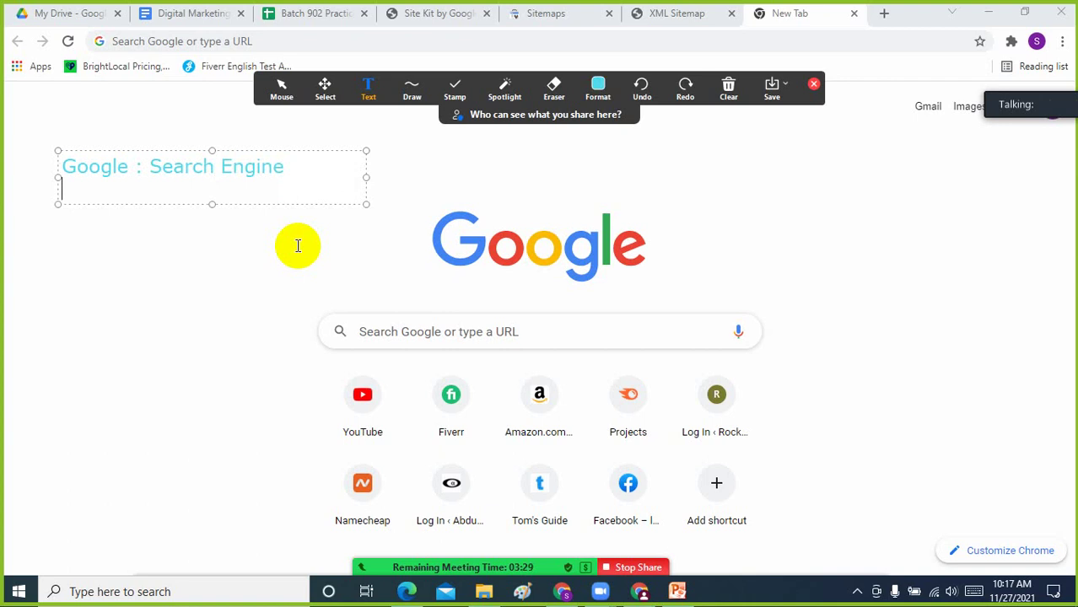
pyautogui.write('Bib')
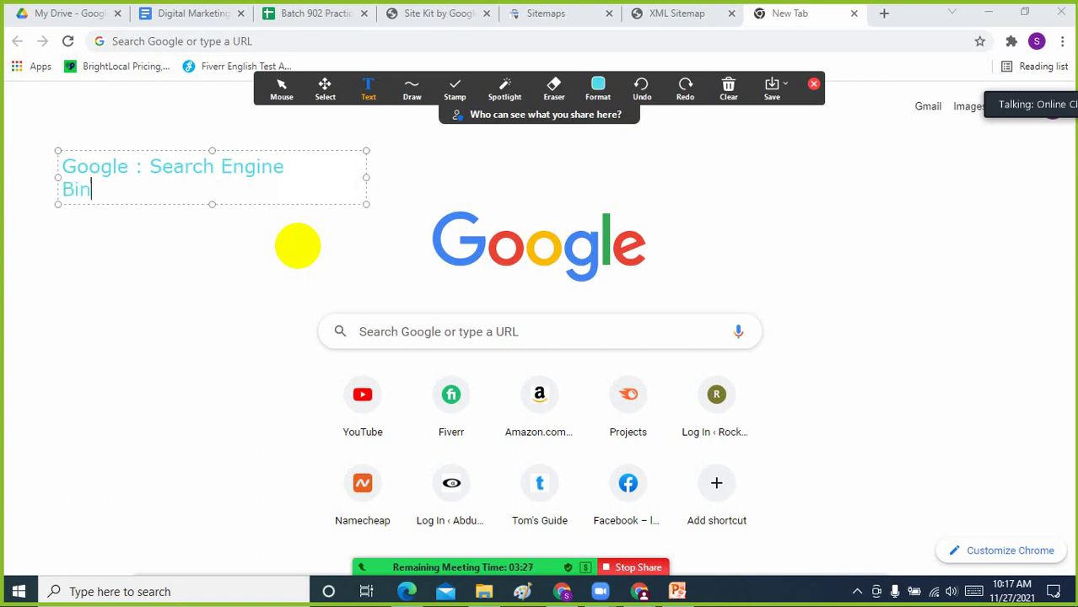
pyautogui.write('g')
pyautogui.click(811, 87)
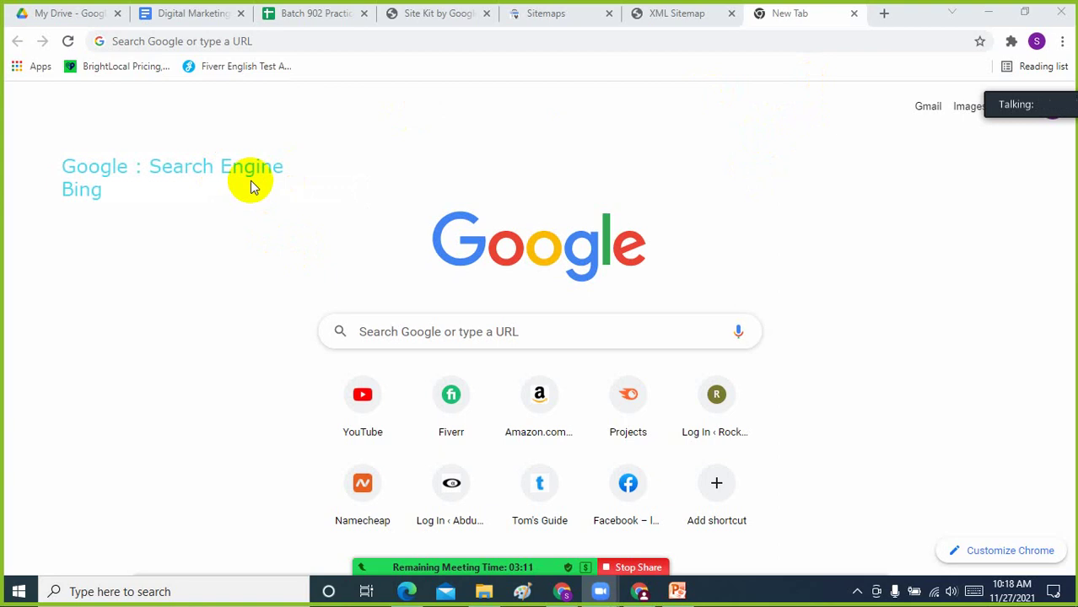
# Search Google for "bing webmaster tools" and open the Bing Webmaster Tools result
pyautogui.click(424, 15)
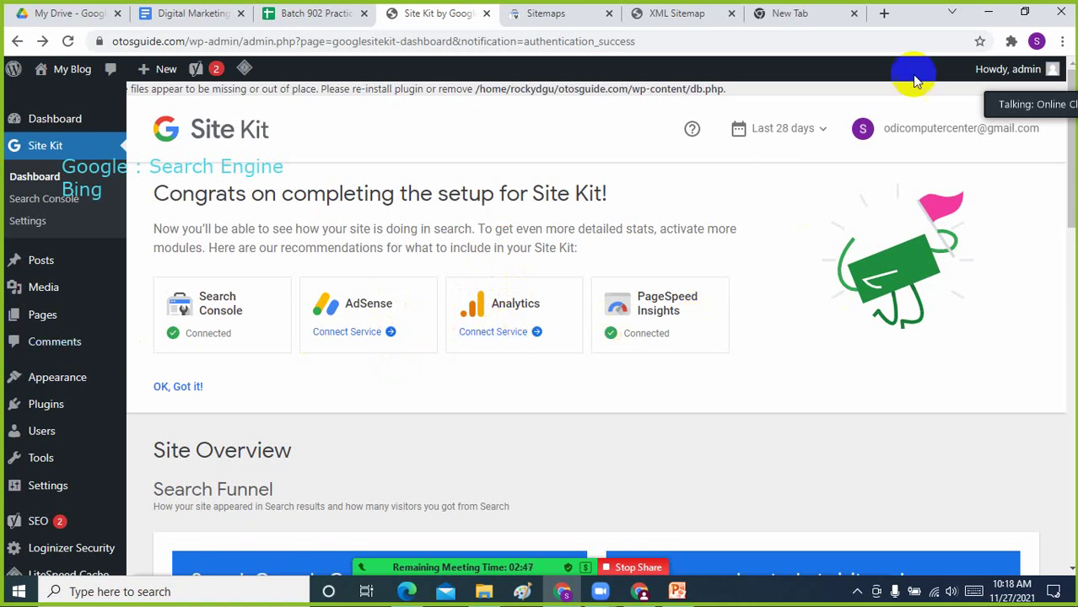
pyautogui.click(776, 13)
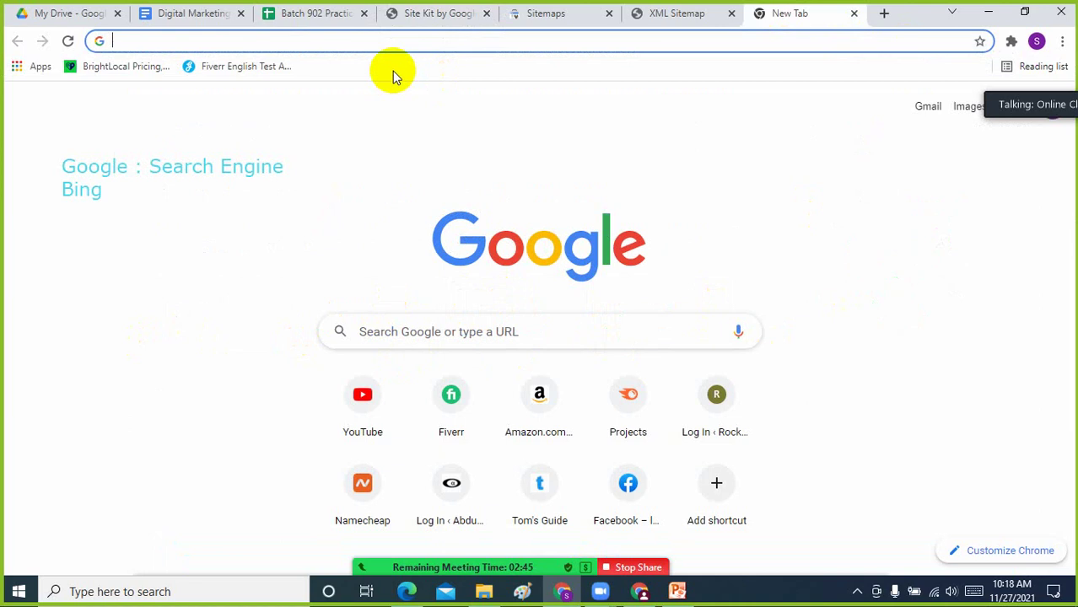
pyautogui.write('bing')
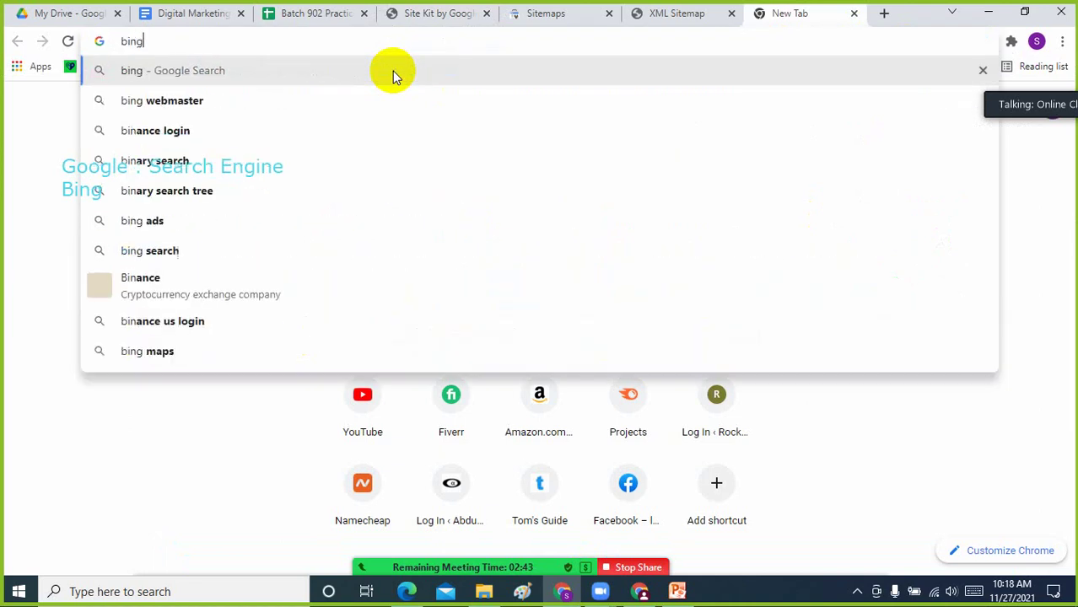
pyautogui.write(' webmaster to')
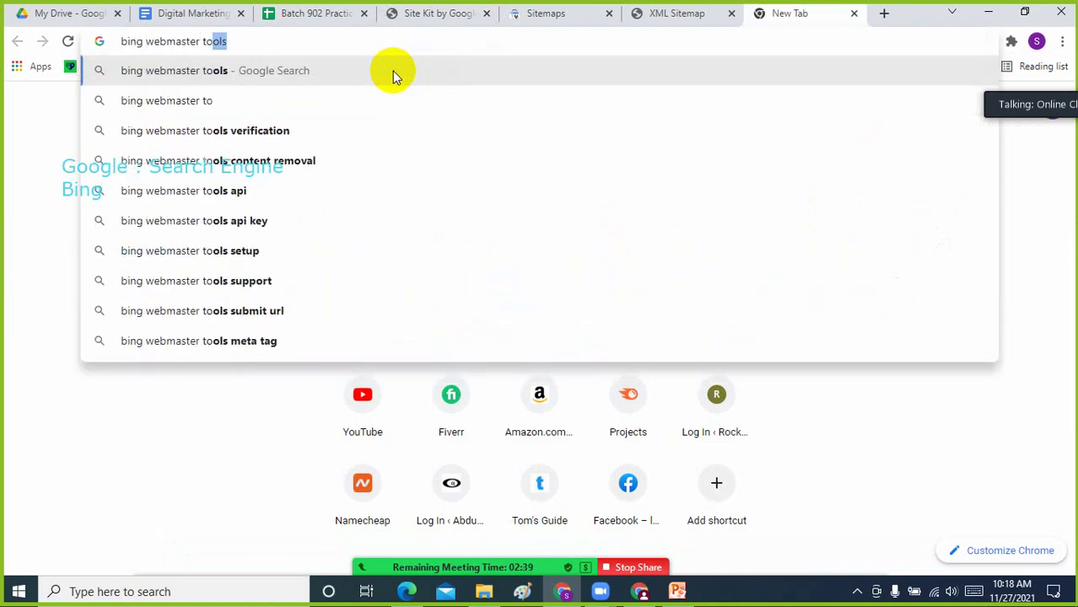
pyautogui.press('Return')
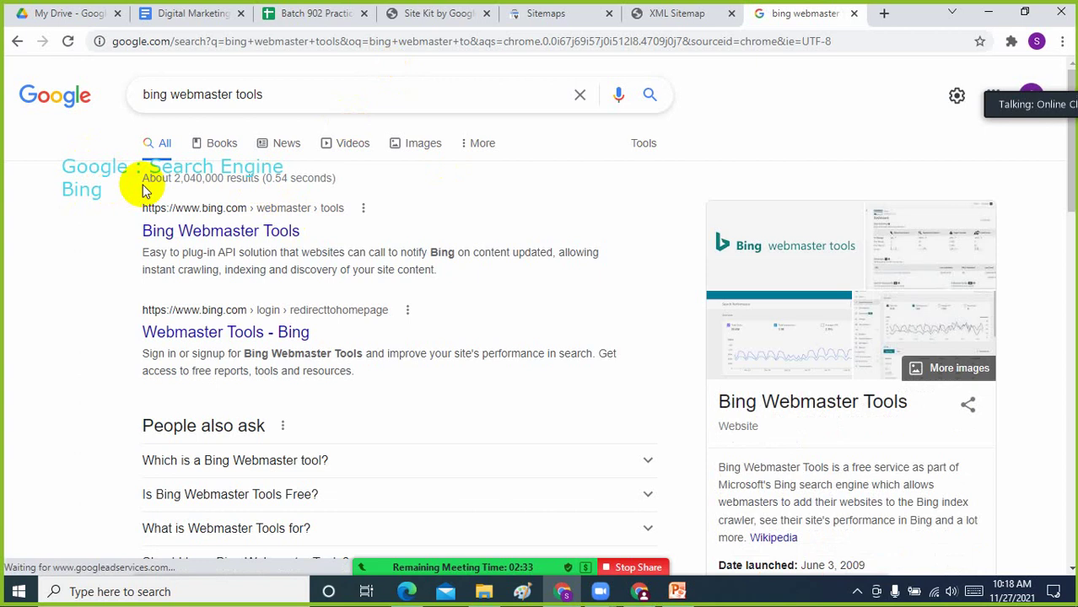
pyautogui.click(456, 13)
pyautogui.click(822, 9)
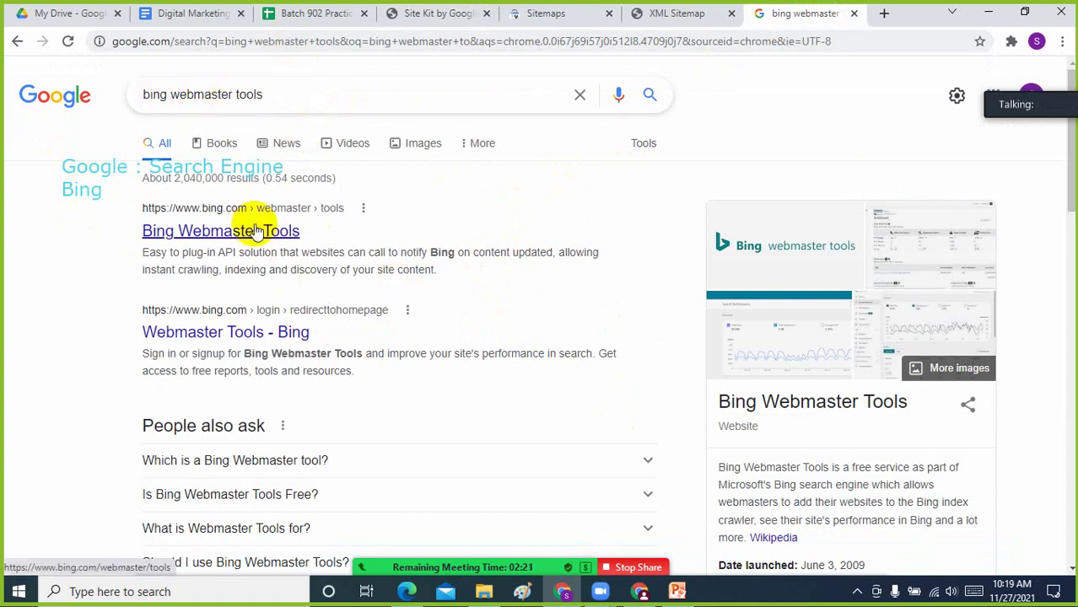
pyautogui.click(257, 233)
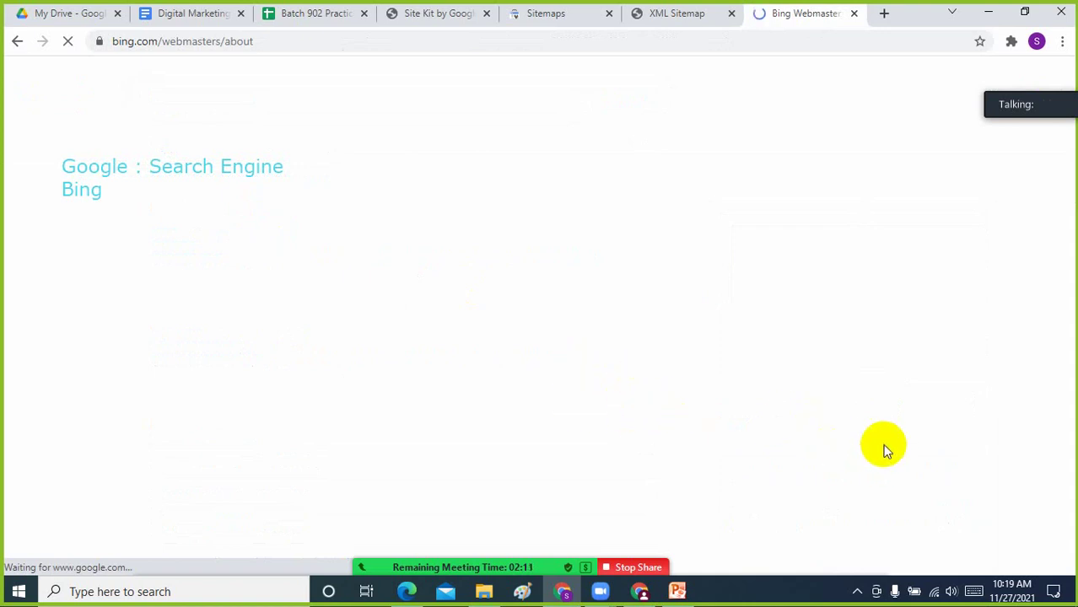
pyautogui.click(856, 596)
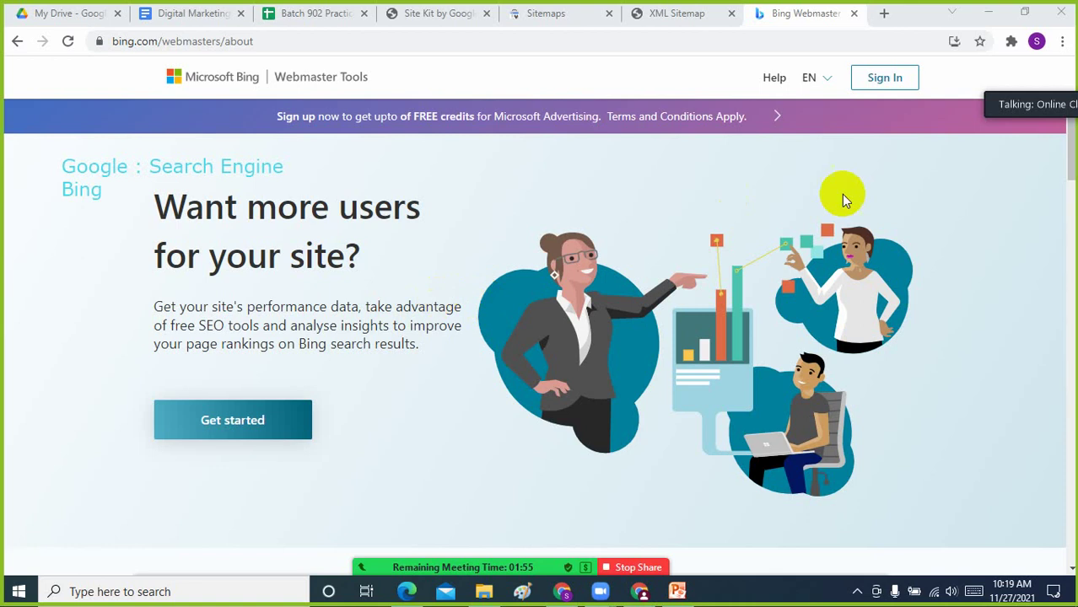
# Sign in to Bing Webmaster Tools with the existing Google account
pyautogui.click(881, 78)
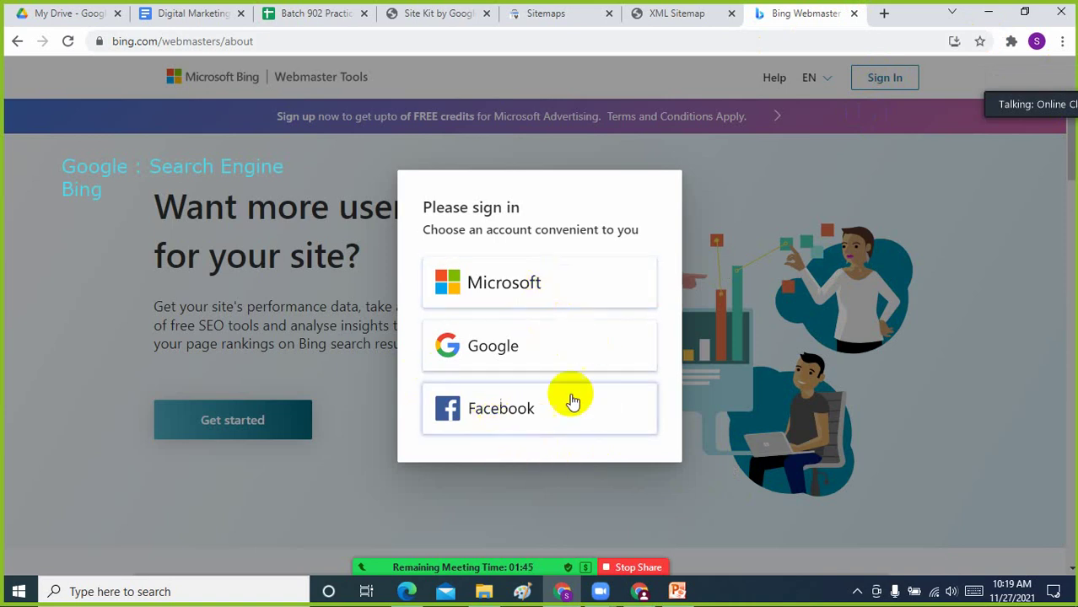
pyautogui.click(521, 348)
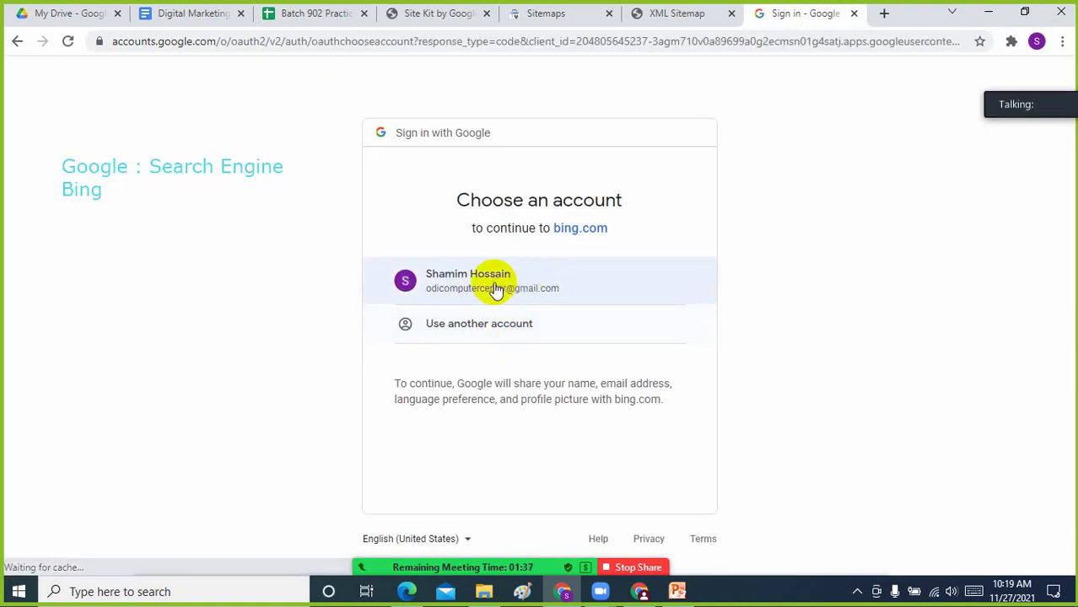
pyautogui.click(591, 279)
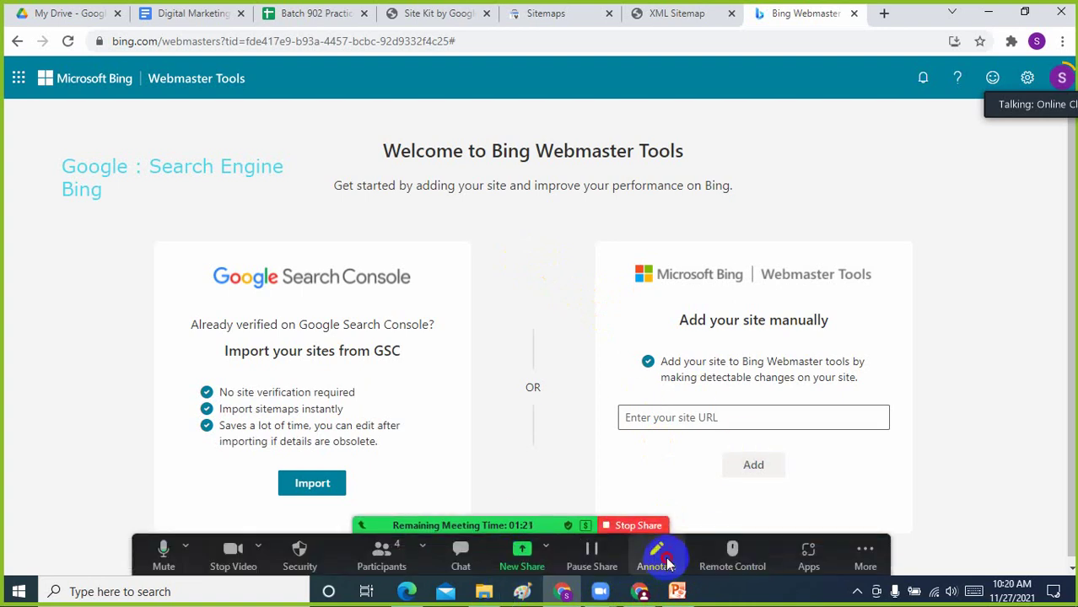
# Circle the Google Search Console import option and the manual site option with freehand Zoom annotations, and draw a tick beside the import option
pyautogui.click(657, 558)
pyautogui.moveTo(727, 89)
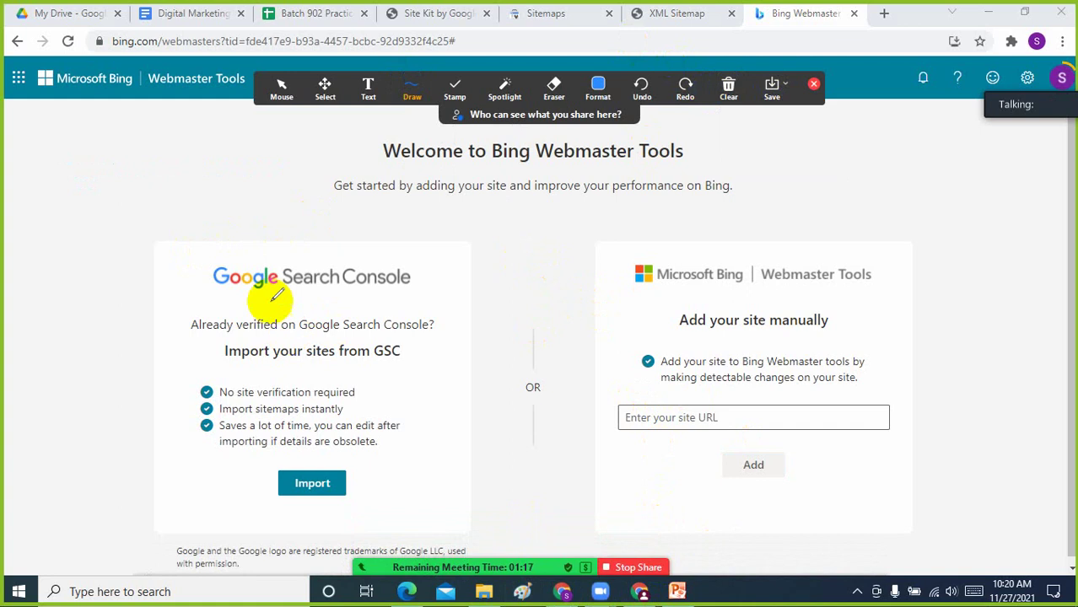
pyautogui.moveTo(191, 246)
pyautogui.mouseDown()
pyautogui.moveTo(469, 257)
pyautogui.moveTo(464, 450)
pyautogui.moveTo(364, 512)
pyautogui.moveTo(158, 489)
pyautogui.mouseUp()
pyautogui.moveTo(129, 420)
pyautogui.mouseDown()
pyautogui.moveTo(204, 223)
pyautogui.moveTo(236, 239)
pyautogui.mouseUp()
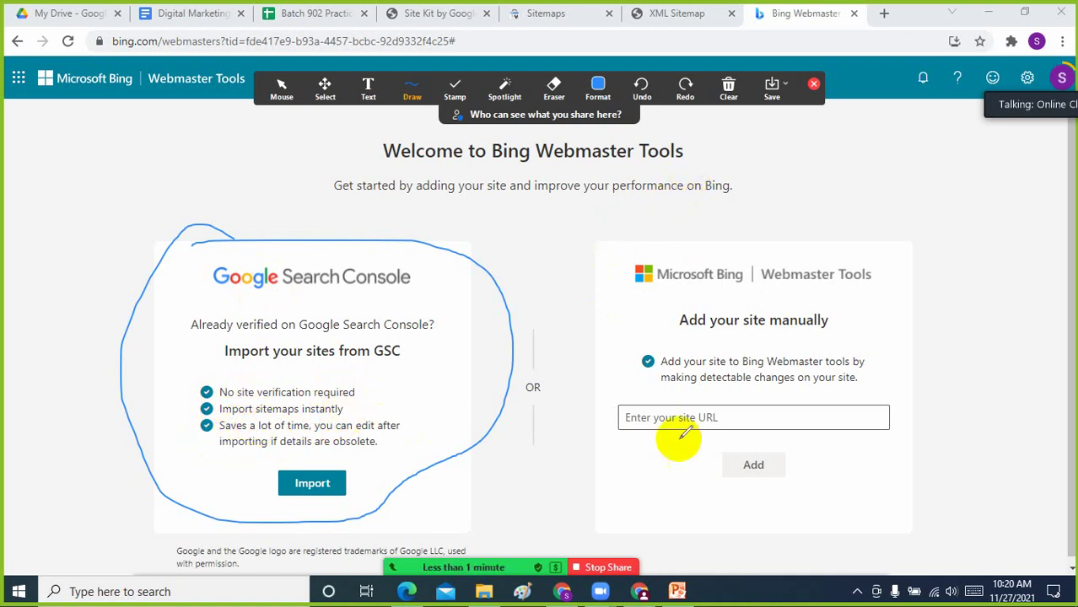
pyautogui.moveTo(624, 200)
pyautogui.mouseDown()
pyautogui.moveTo(625, 422)
pyautogui.moveTo(914, 427)
pyautogui.moveTo(821, 244)
pyautogui.moveTo(623, 210)
pyautogui.mouseUp()
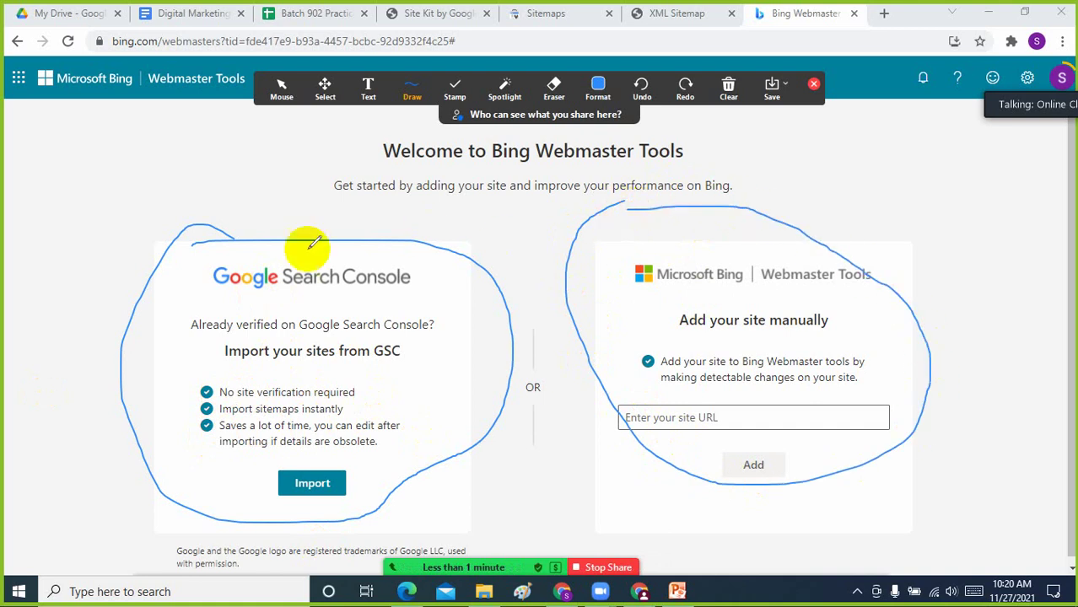
pyautogui.moveTo(87, 221)
pyautogui.mouseDown()
pyautogui.moveTo(150, 188)
pyautogui.moveTo(183, 146)
pyautogui.mouseUp()
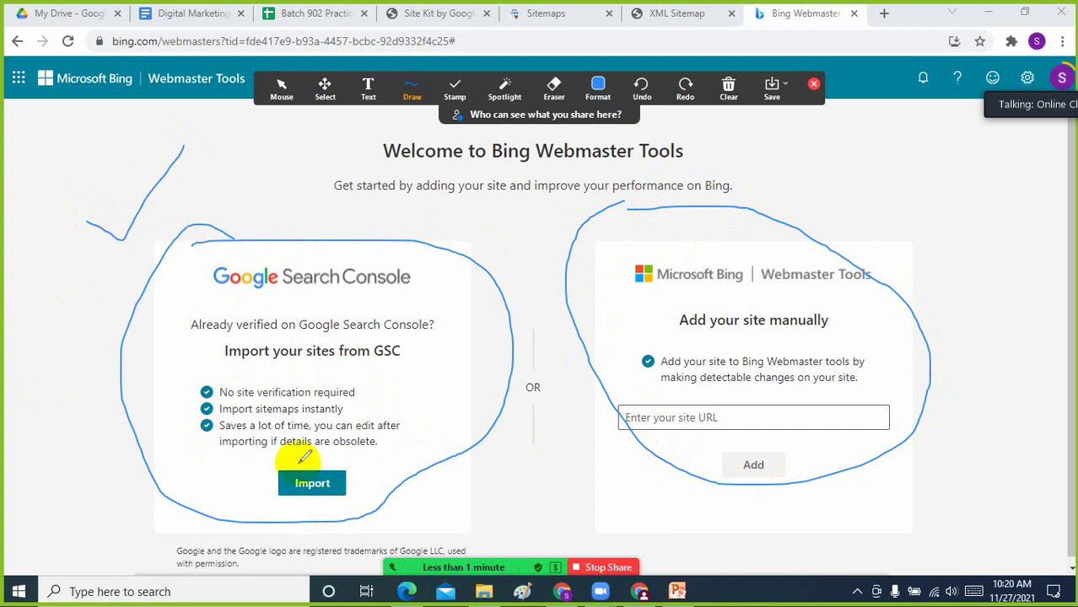
# Clear all Zoom drawings from the shared screen and close the annotation tools
pyautogui.click(742, 95)
pyautogui.click(759, 123)
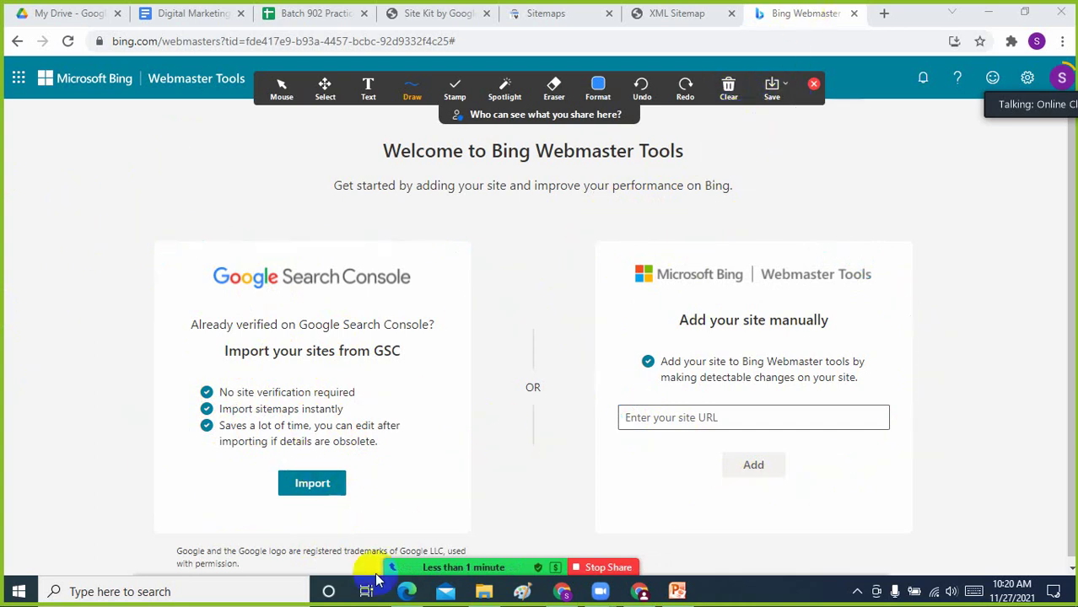
pyautogui.click(814, 87)
pyautogui.click(309, 489)
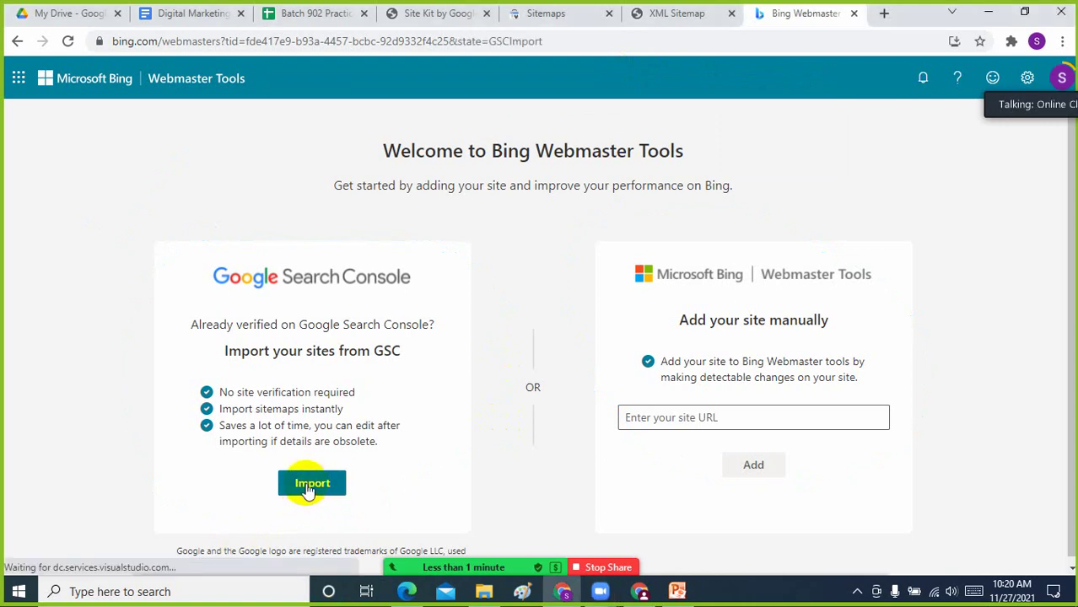
pyautogui.click(1035, 552)
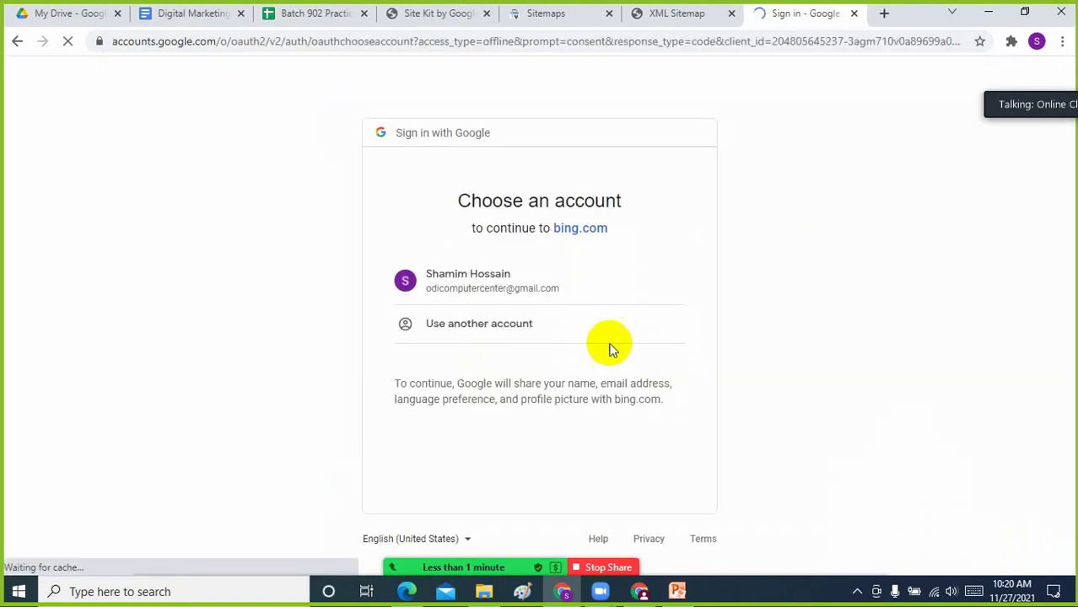
pyautogui.click(460, 270)
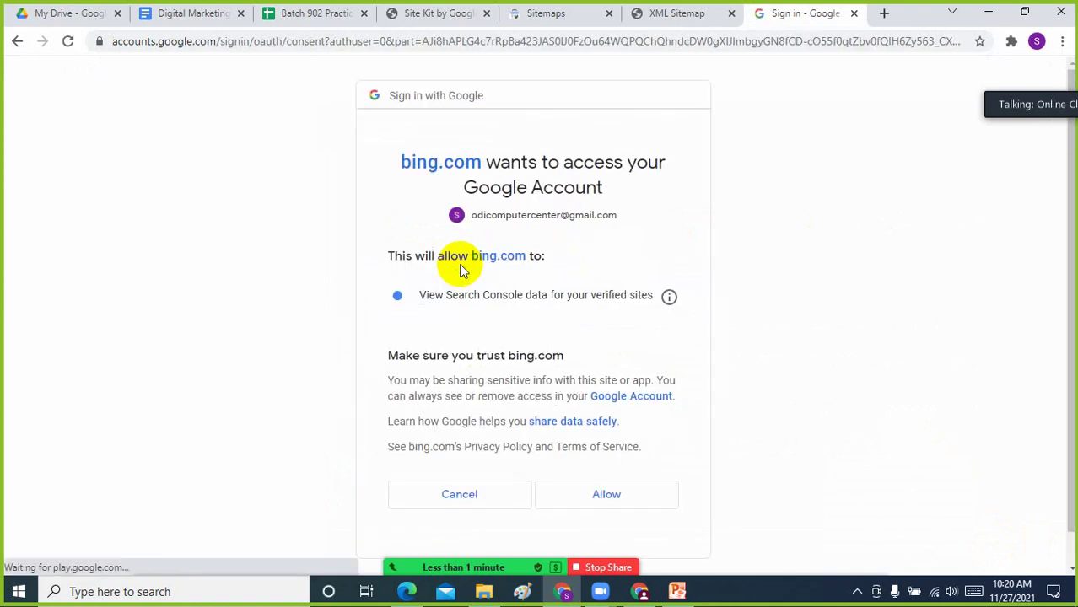
pyautogui.click(607, 495)
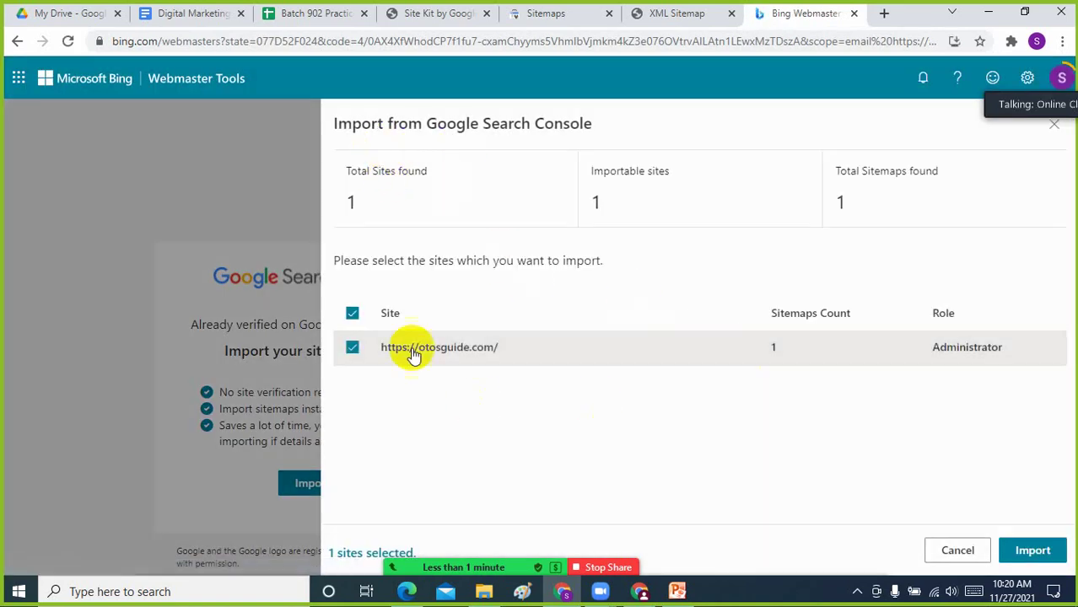
pyautogui.click(1024, 548)
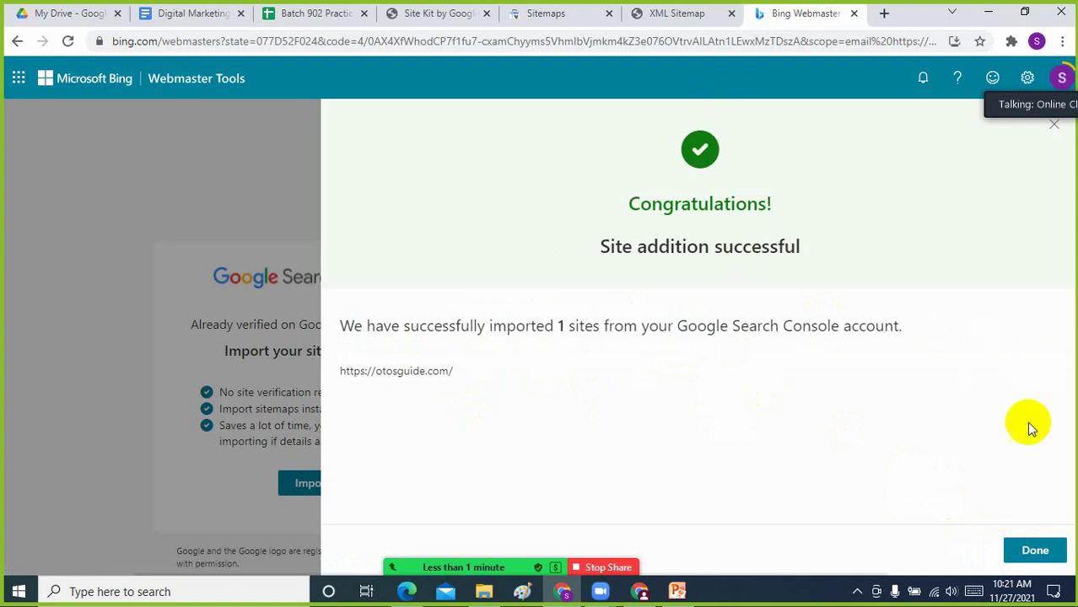
pyautogui.click(1046, 552)
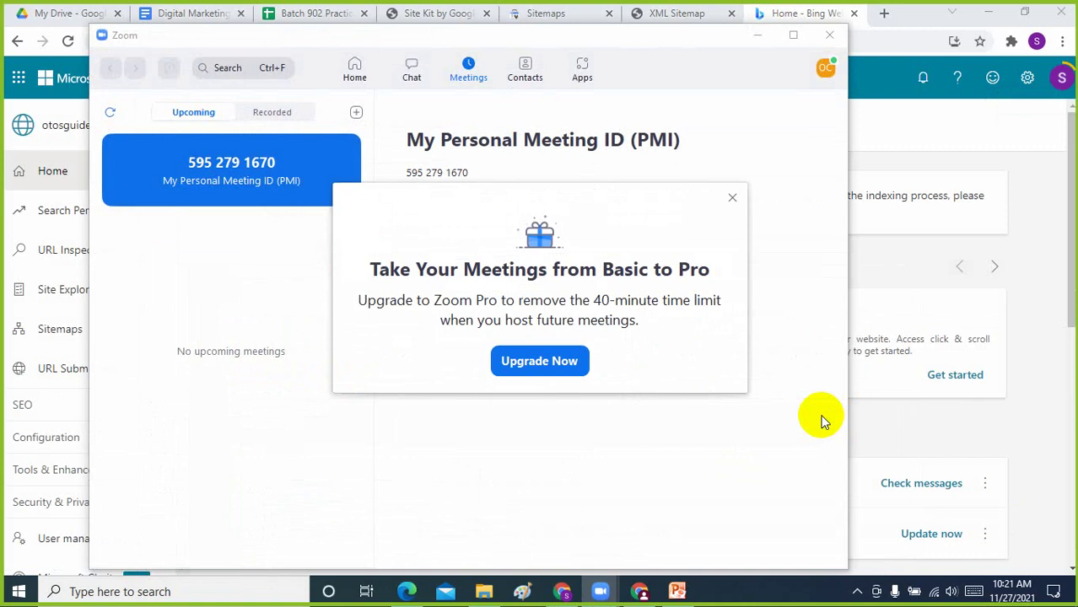
# Dismiss the Zoom Pro upgrade offer and minimize the Zoom window to return to Bing Webmaster Tools
pyautogui.click(730, 197)
pyautogui.click(860, 592)
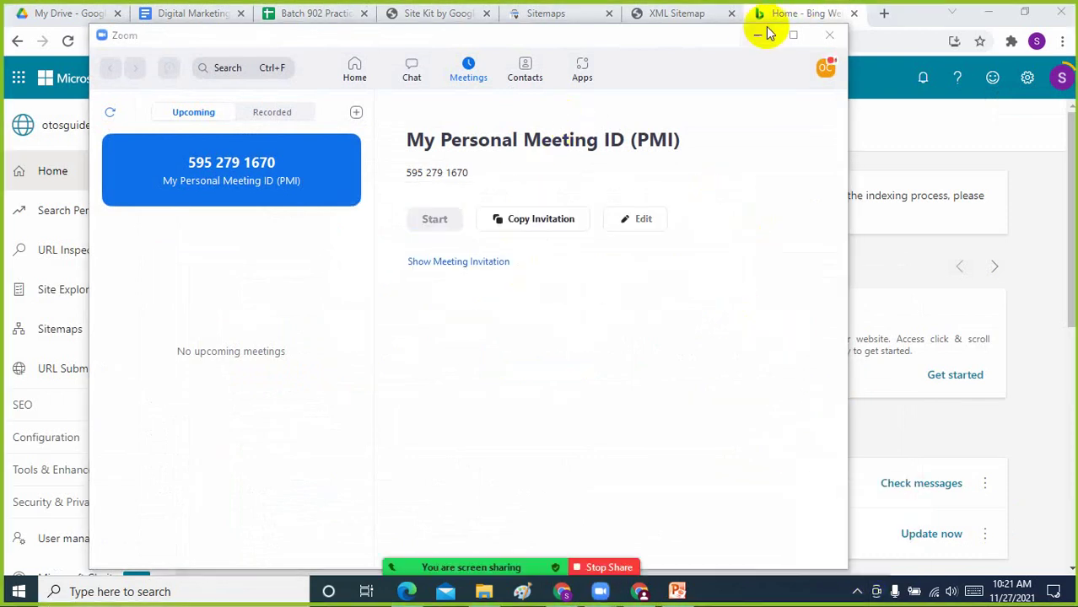
pyautogui.click(761, 33)
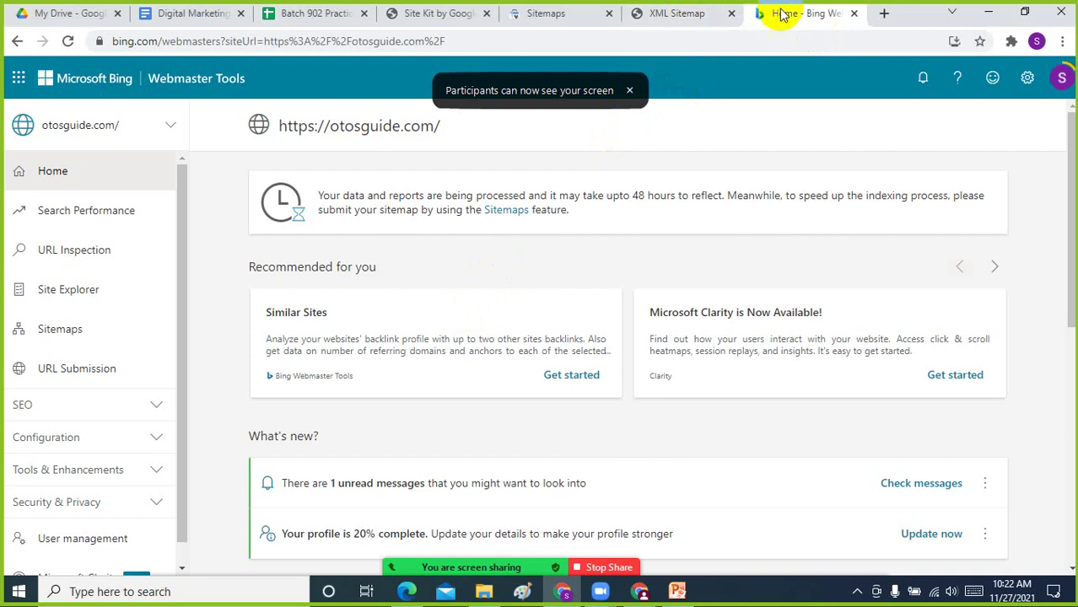
# Open fiverr.com in the current browser tab
pyautogui.click(749, 32)
pyautogui.write('f')
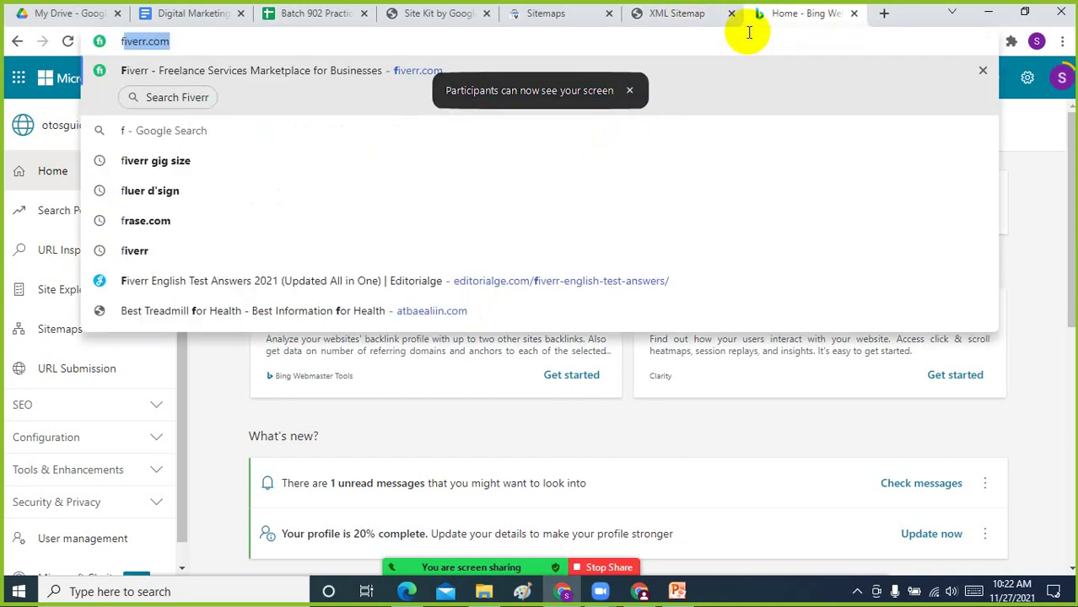
pyautogui.press('Return')
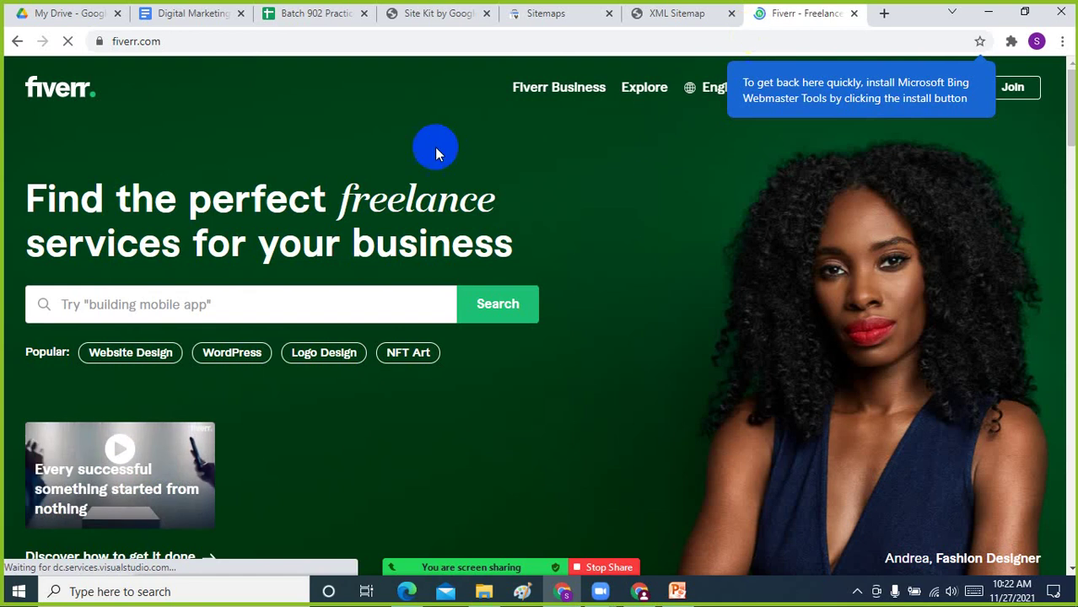
# Search Fiverr for "website submission" and admit the participant from the Zoom waiting room
pyautogui.click(216, 301)
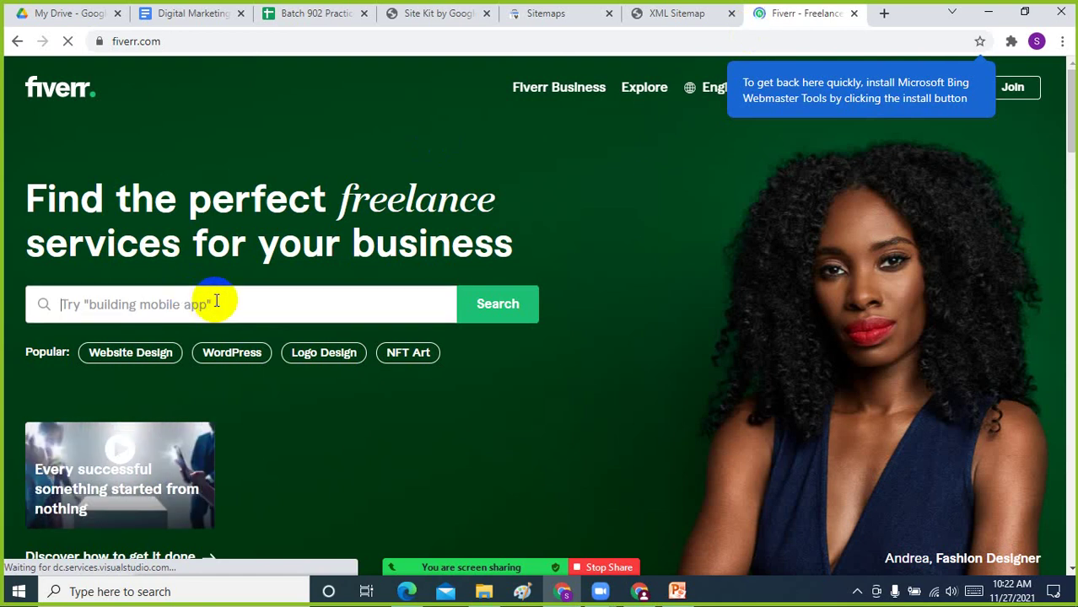
pyautogui.write('website')
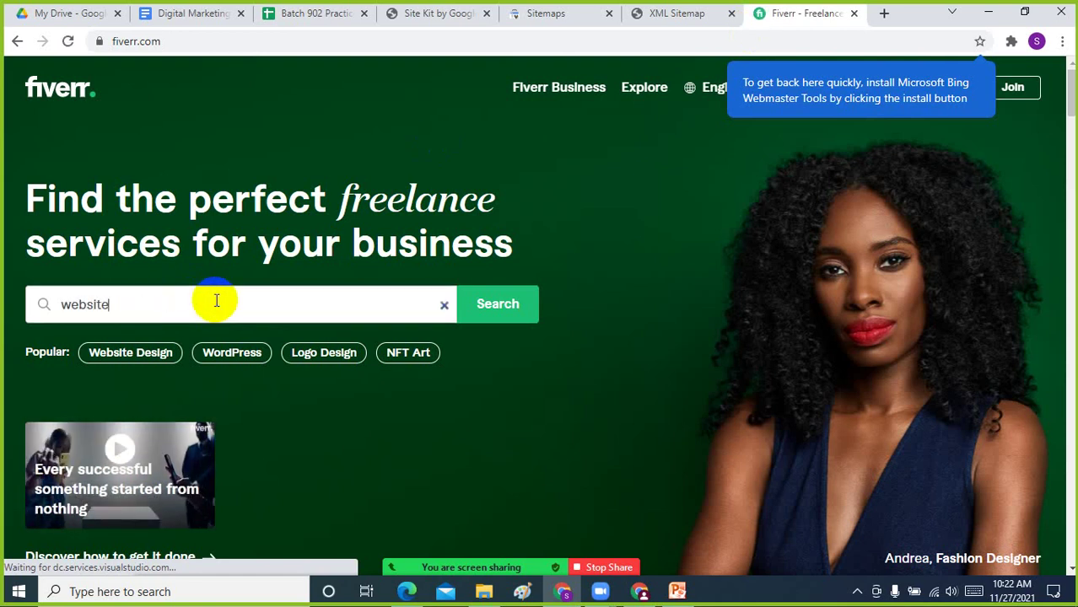
pyautogui.write(' sub')
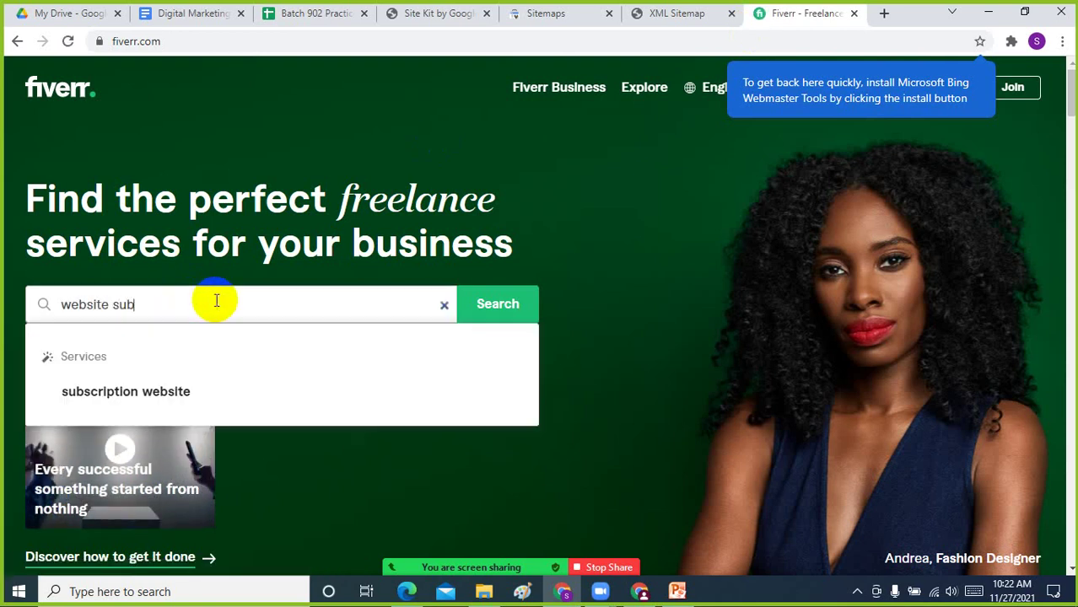
pyautogui.write('missio')
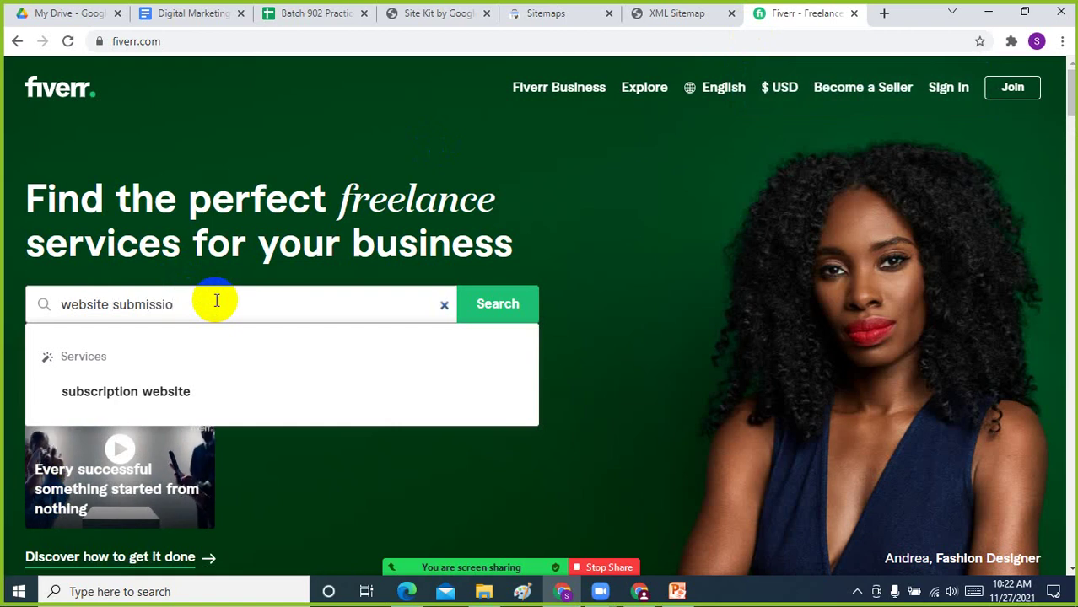
pyautogui.write('n')
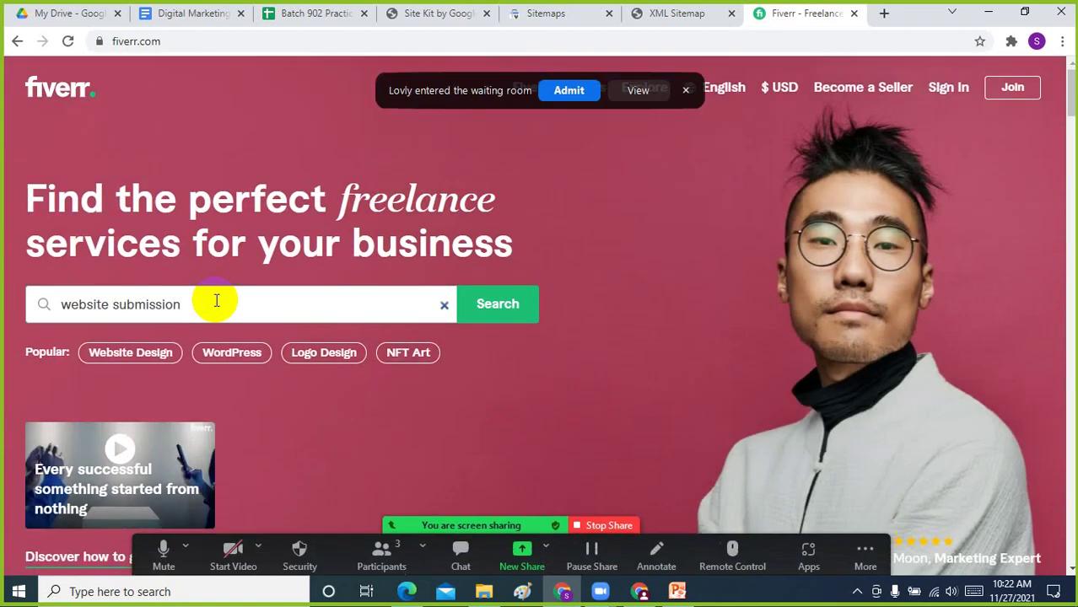
pyautogui.click(565, 91)
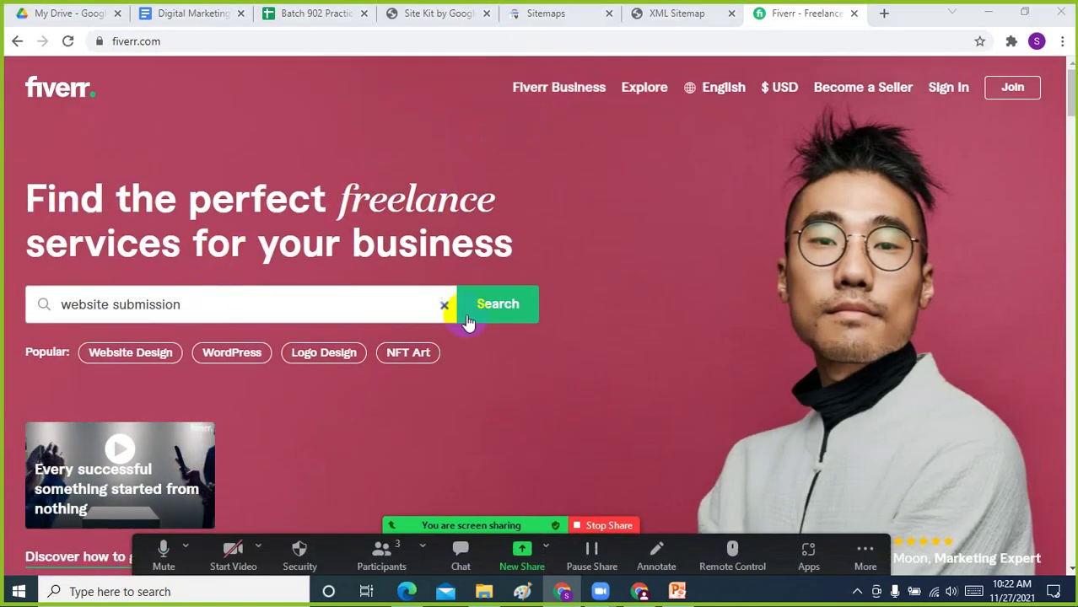
pyautogui.click(535, 320)
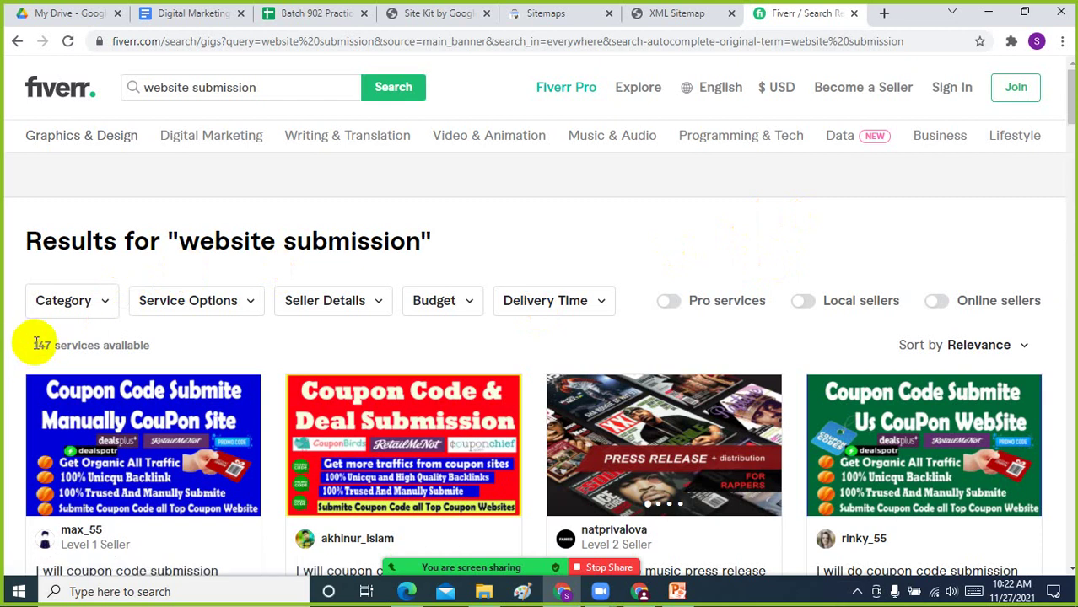
# Examine the Fiverr results for "website submission", comparing the offered submission services, their ratings and starting prices
pyautogui.scroll(-3, 1005, 440)
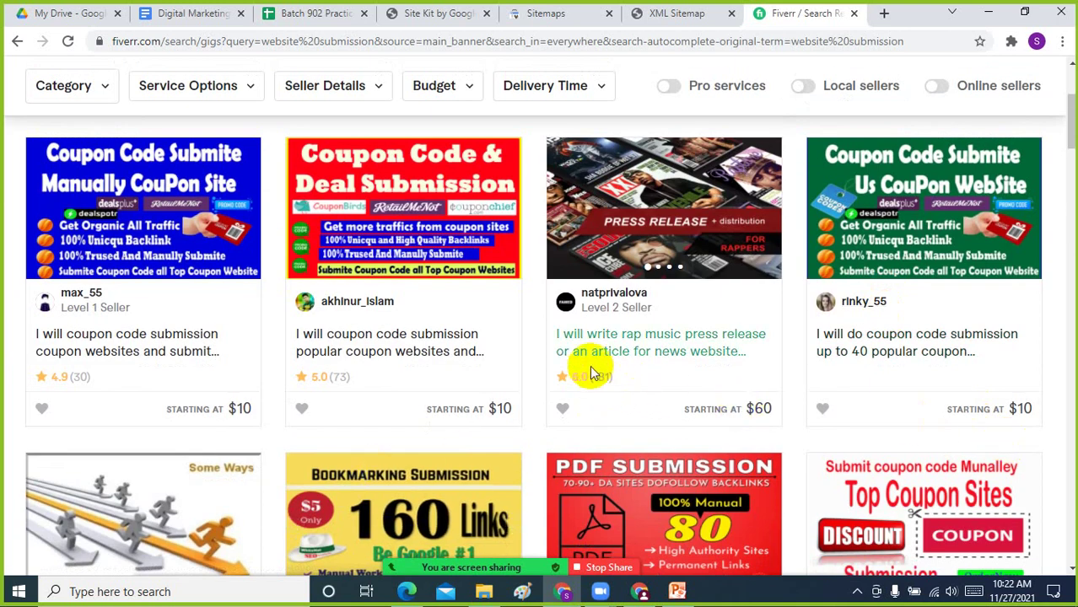
pyautogui.scroll(-4, 409, 349)
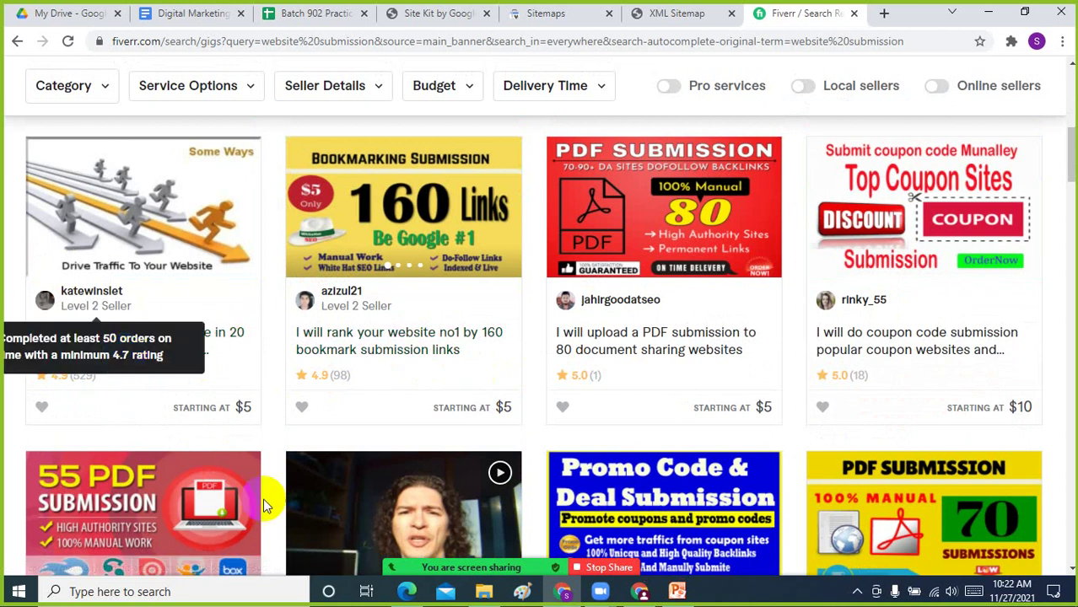
pyautogui.scroll(4, 456, 418)
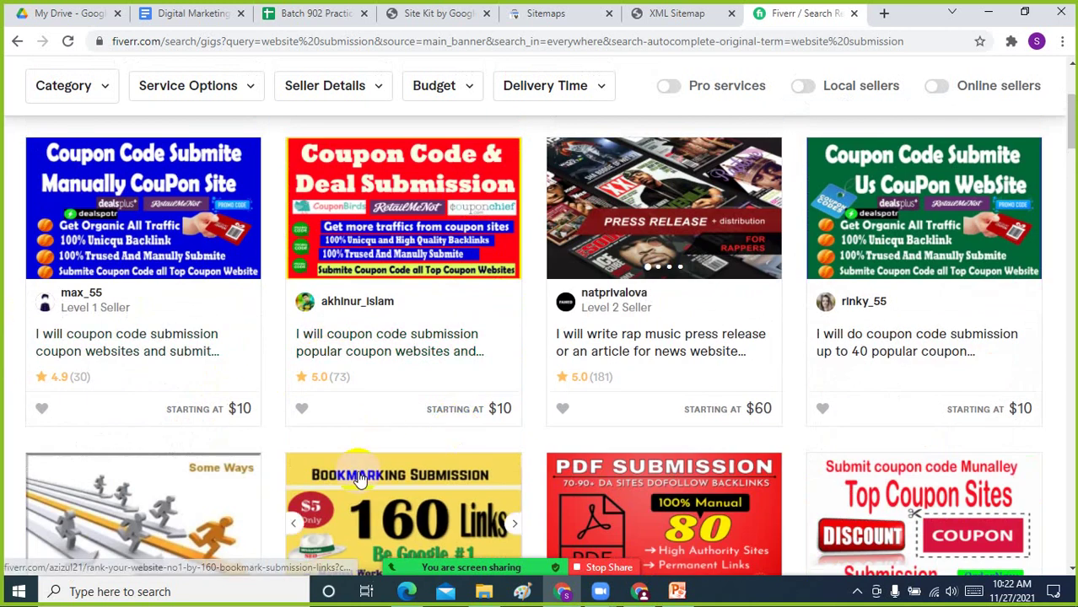
pyautogui.scroll(3, 360, 478)
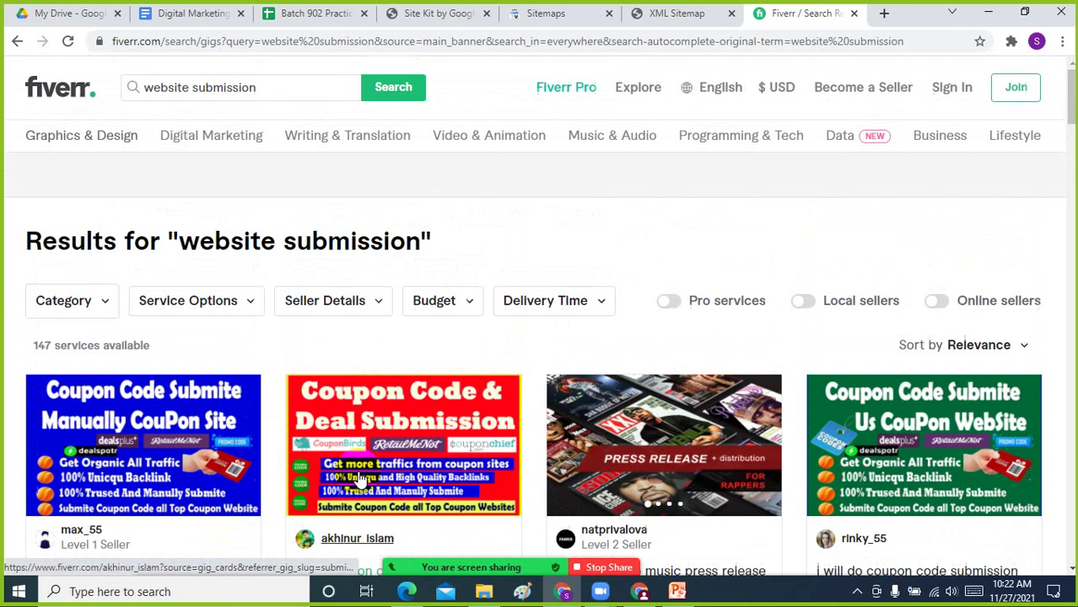
pyautogui.click(195, 86)
pyautogui.scroll(-3, 519, 296)
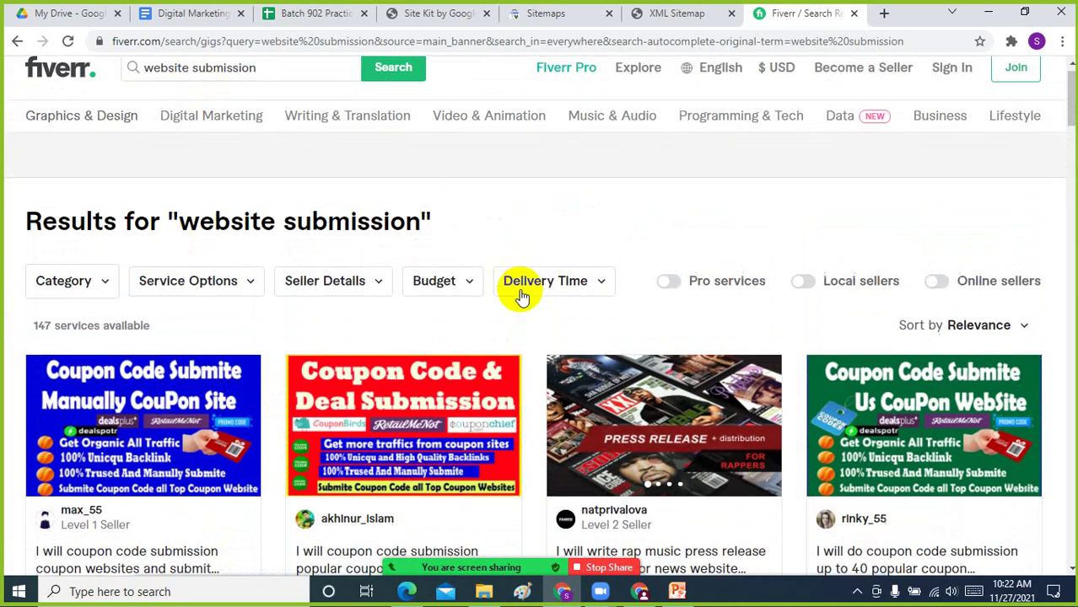
pyautogui.scroll(-5, 519, 296)
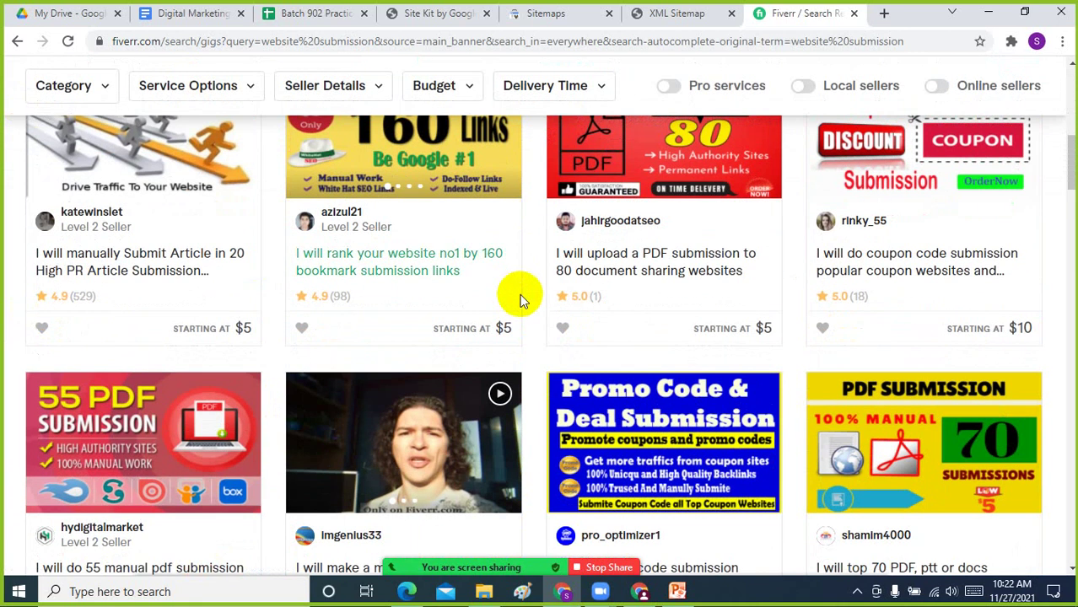
pyautogui.scroll(1, 519, 300)
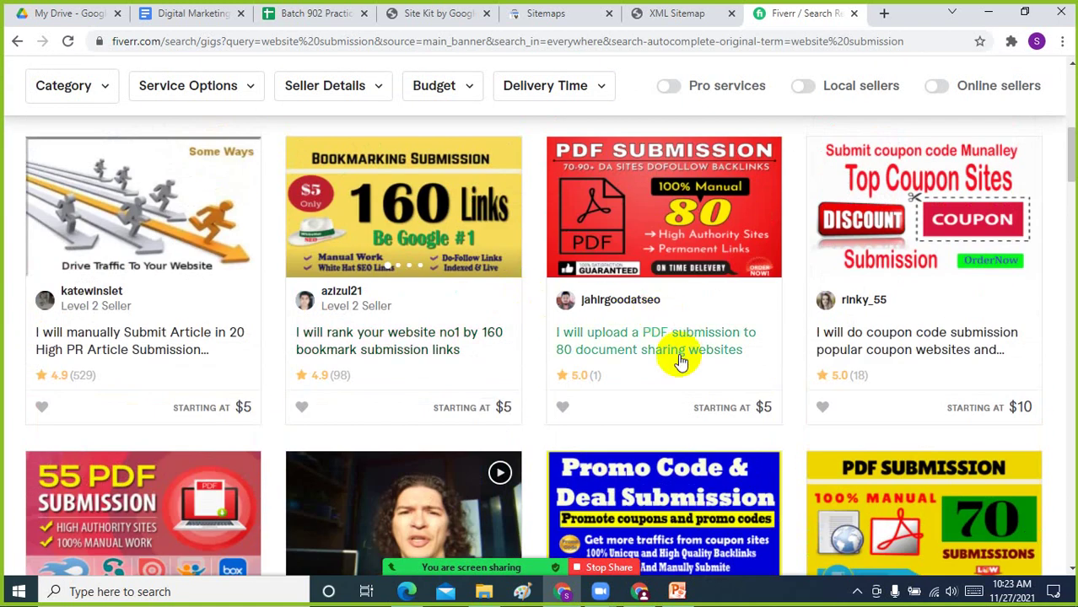
pyautogui.scroll(1, 708, 354)
pyautogui.scroll(7, 708, 354)
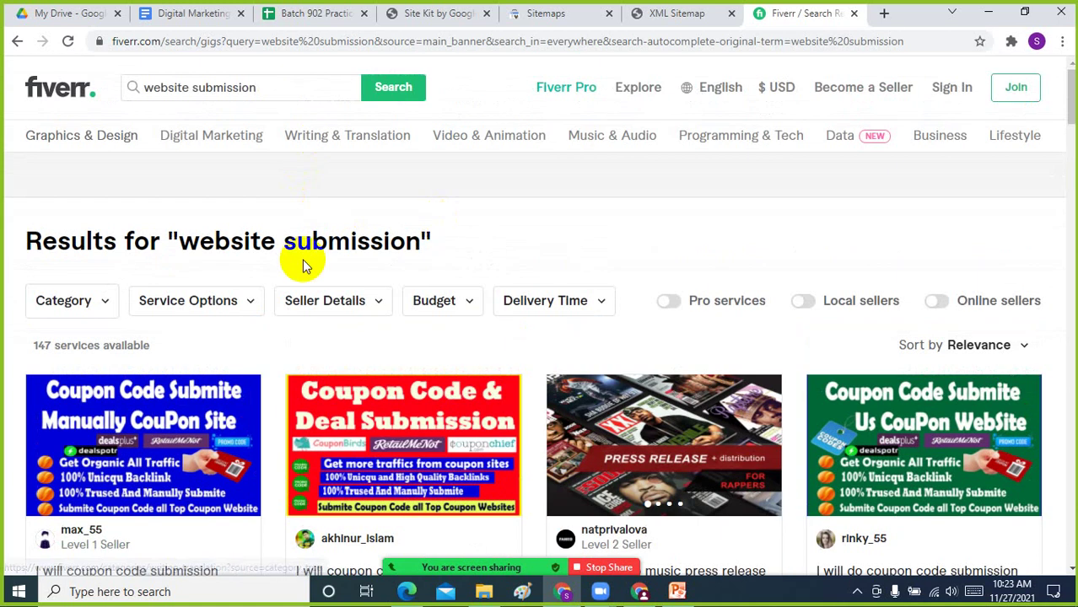
pyautogui.moveTo(180, 242); pyautogui.dragTo(425, 237)
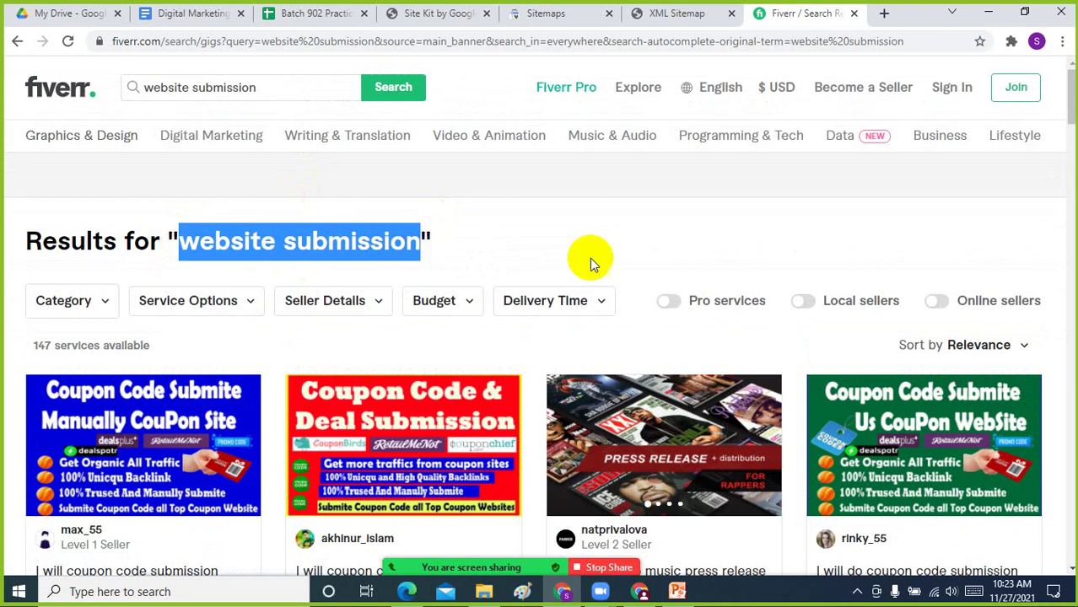
pyautogui.click(741, 234)
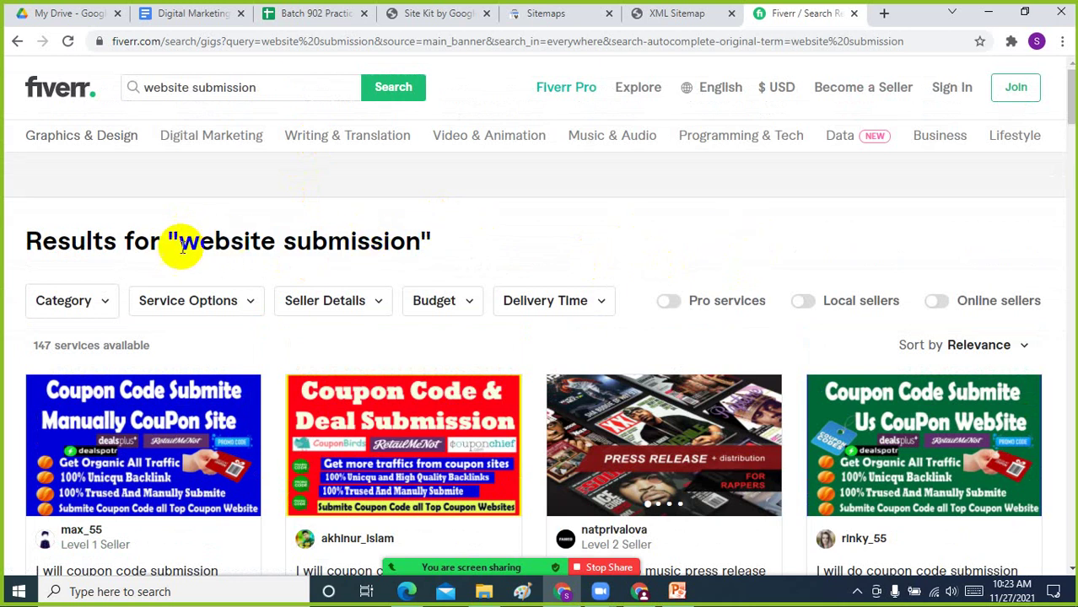
# Look further through the "website submission" listings to check whether the coupon, PDF, article and directory services match the search phrase
pyautogui.moveTo(180, 243); pyautogui.dragTo(415, 244)
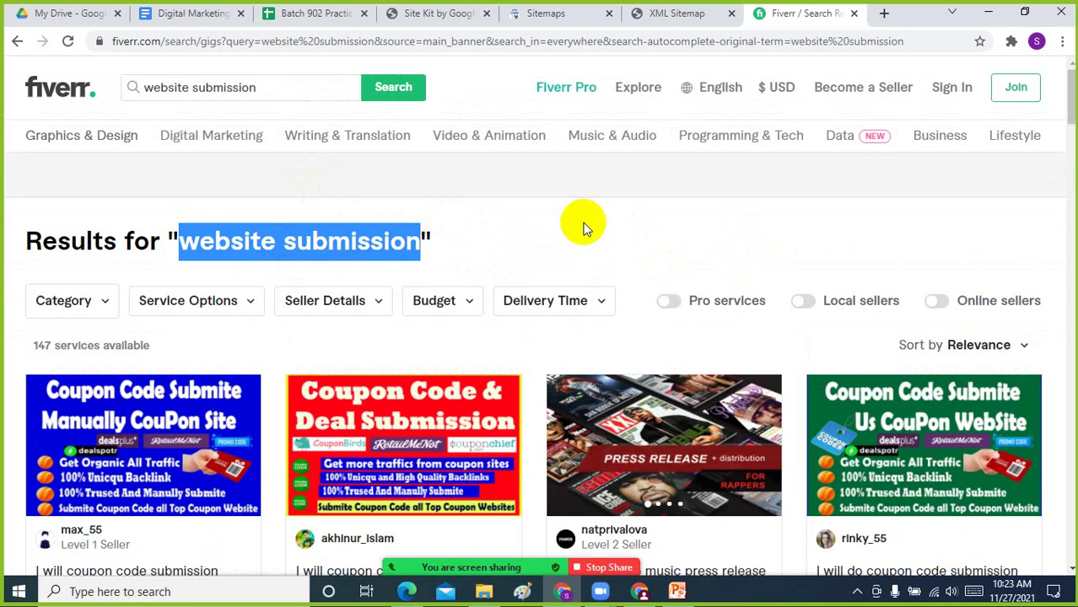
pyautogui.scroll(-4, 585, 226)
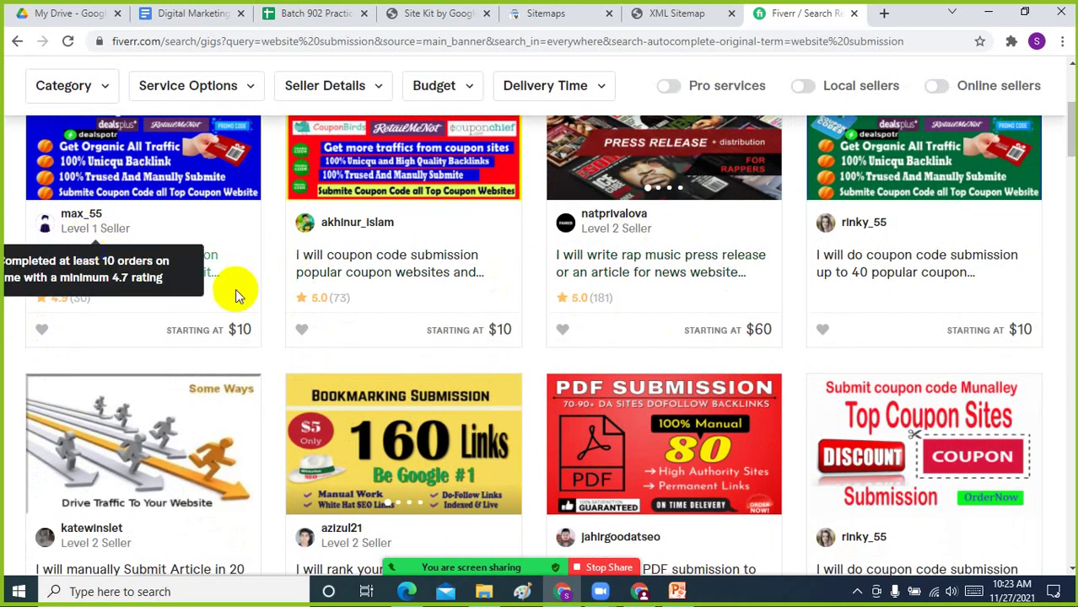
pyautogui.scroll(-4, 660, 374)
pyautogui.scroll(8, 665, 382)
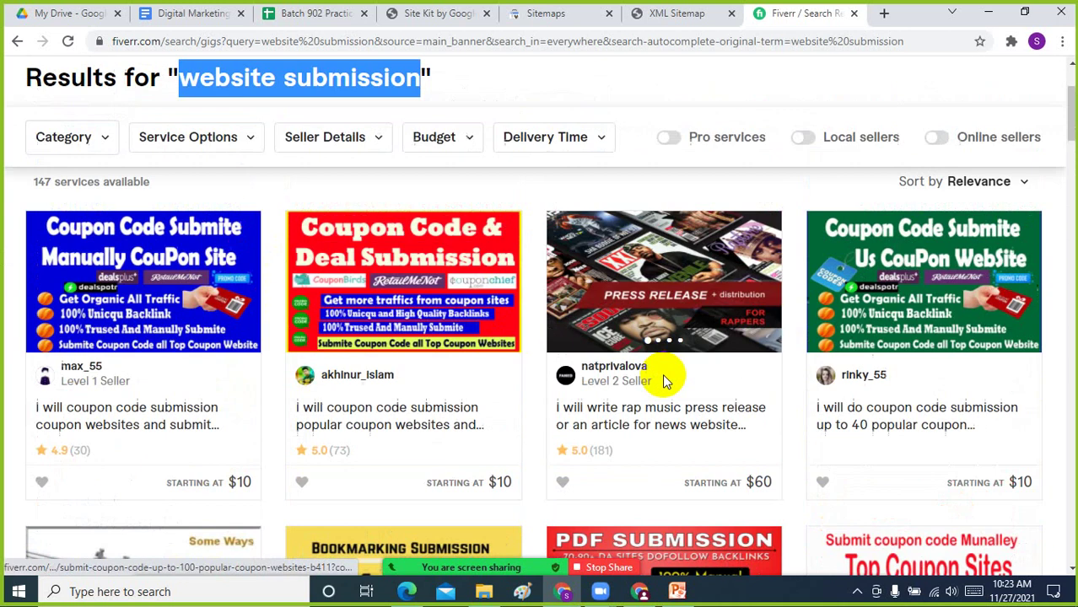
pyautogui.click(498, 223)
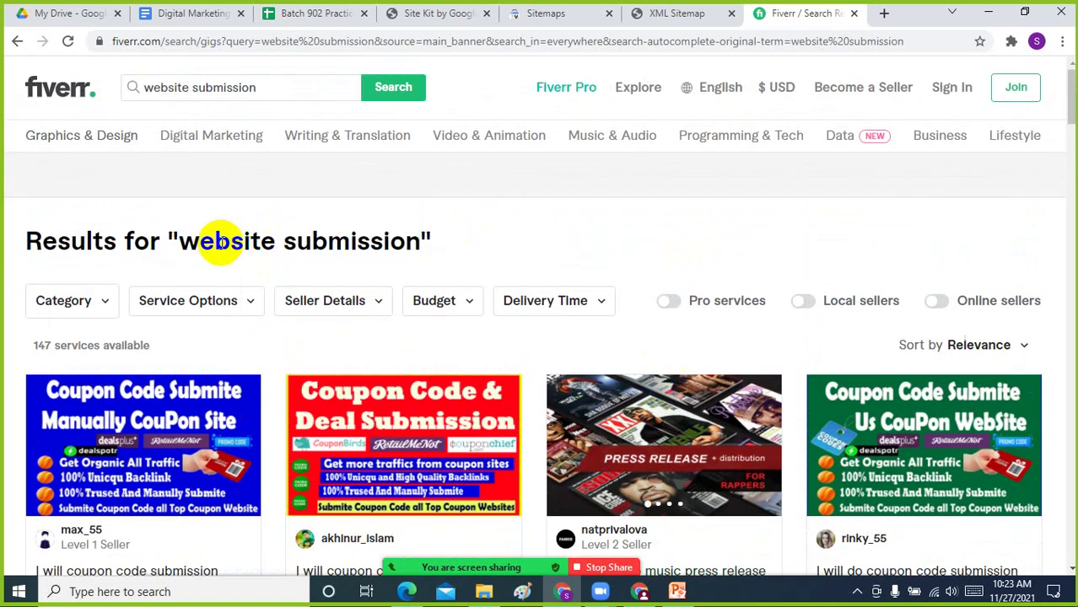
pyautogui.moveTo(220, 242); pyautogui.dragTo(359, 243)
pyautogui.click(523, 249)
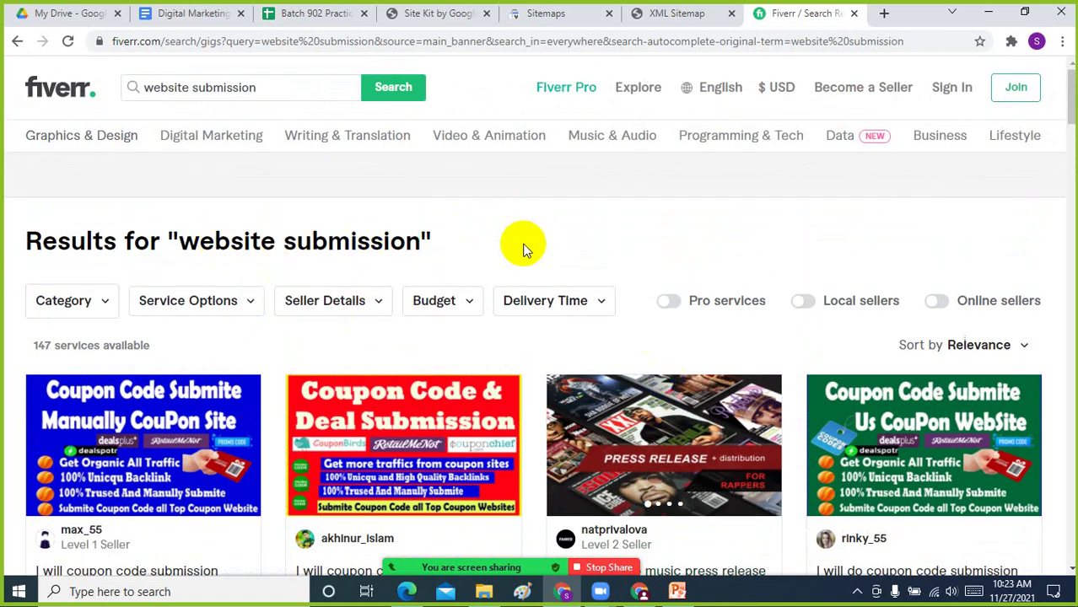
pyautogui.click(270, 85)
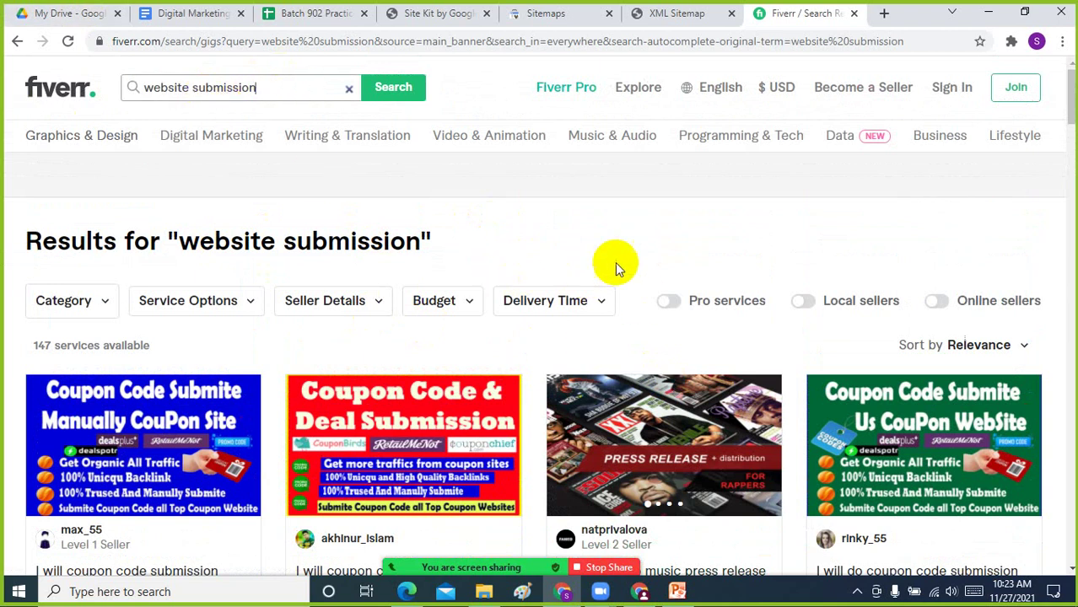
pyautogui.scroll(-8, 722, 312)
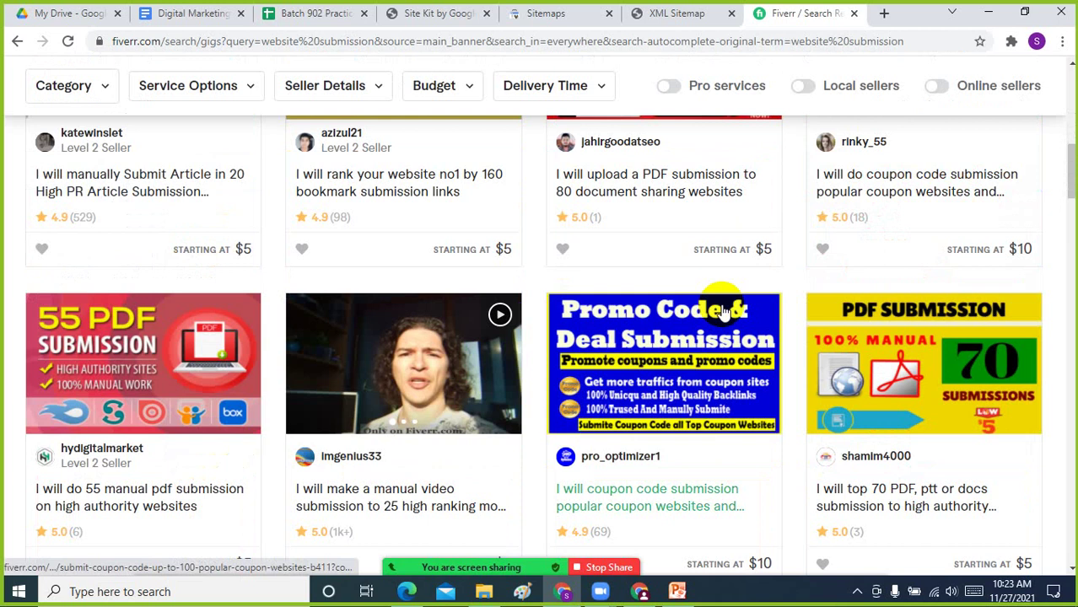
pyautogui.scroll(-6, 722, 312)
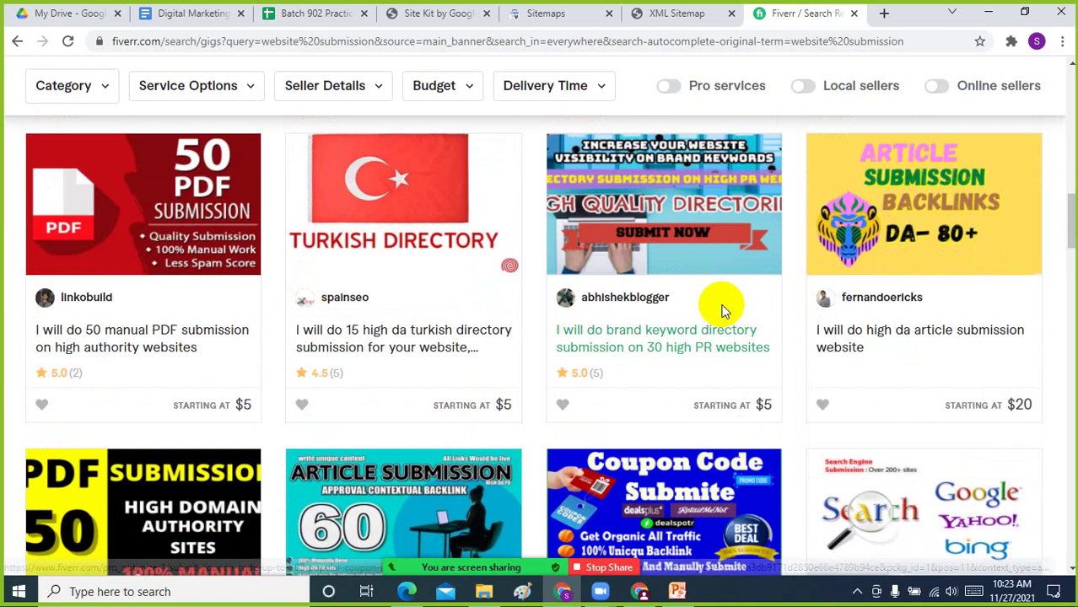
pyautogui.scroll(3, 722, 312)
pyautogui.scroll(5, 722, 312)
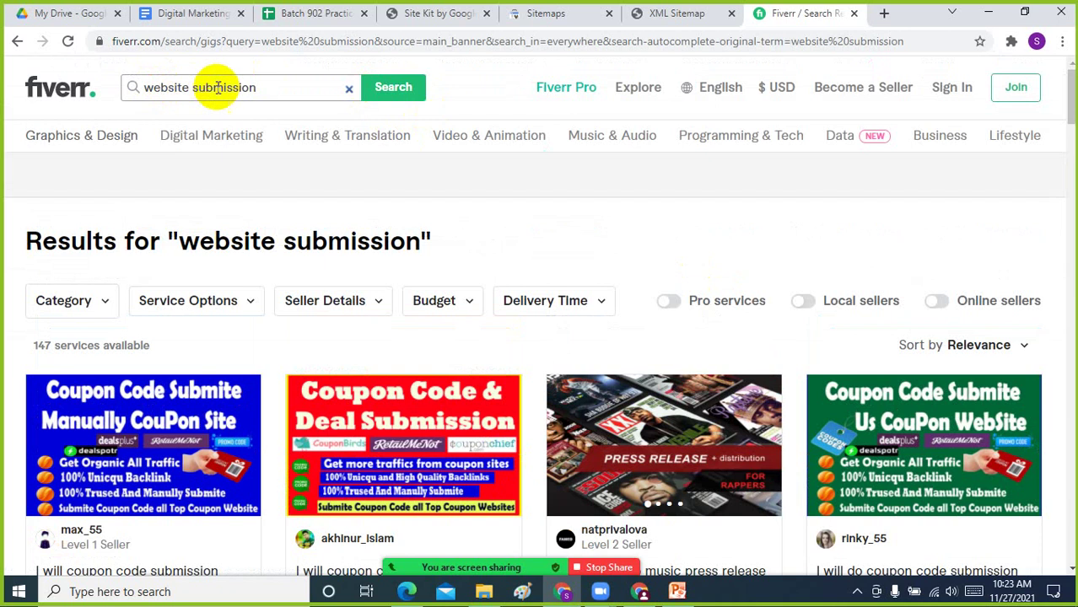
# Replace the Fiverr search phrase with "search engine submission" and run the search
pyautogui.moveTo(279, 86); pyautogui.dragTo(12, 77)
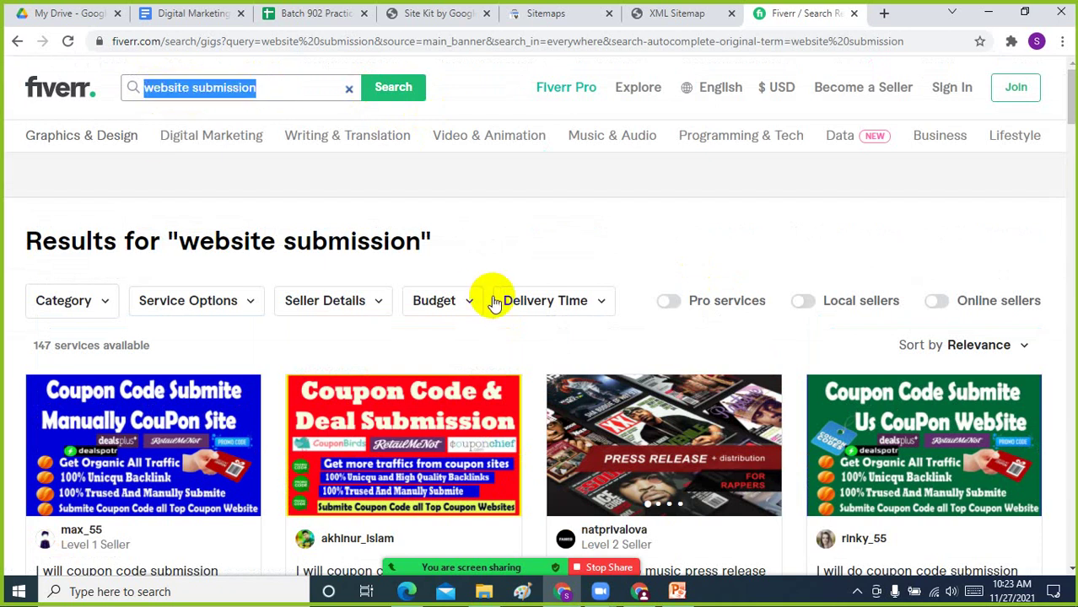
pyautogui.write('searc')
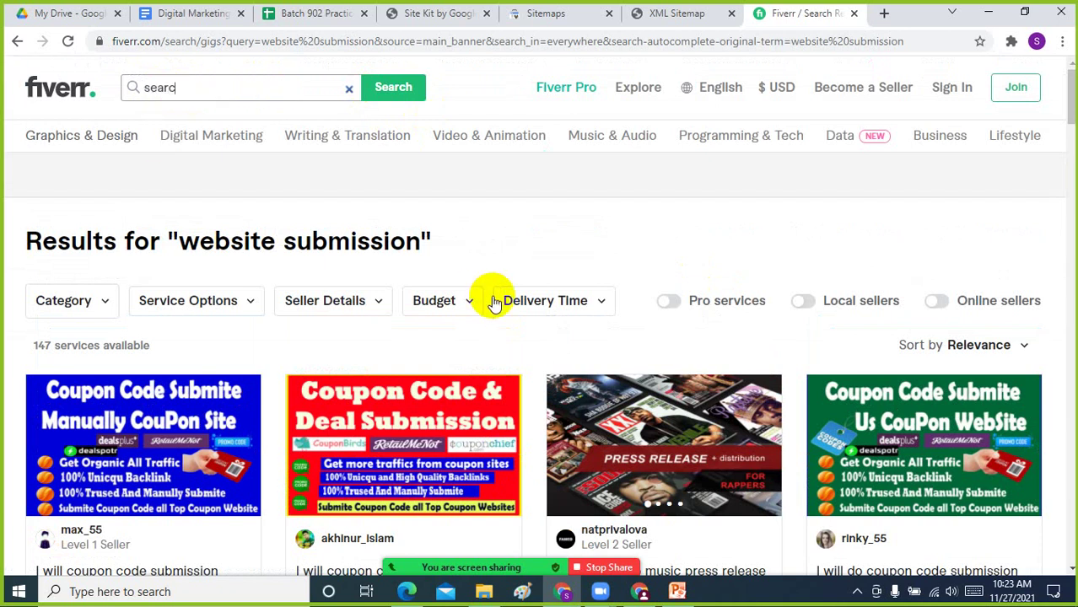
pyautogui.write('h engine')
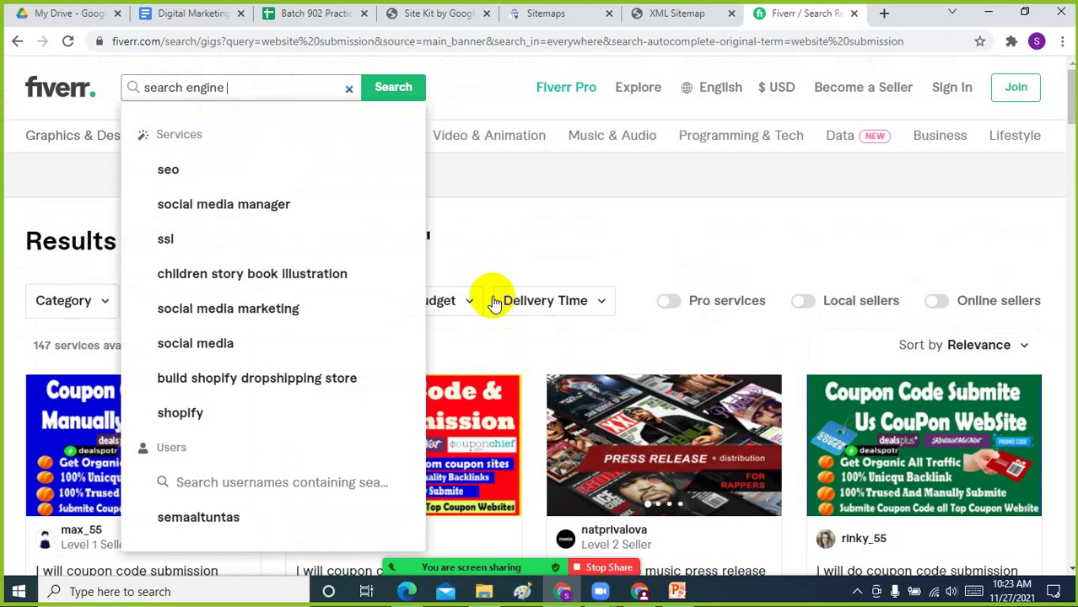
pyautogui.write(' sub')
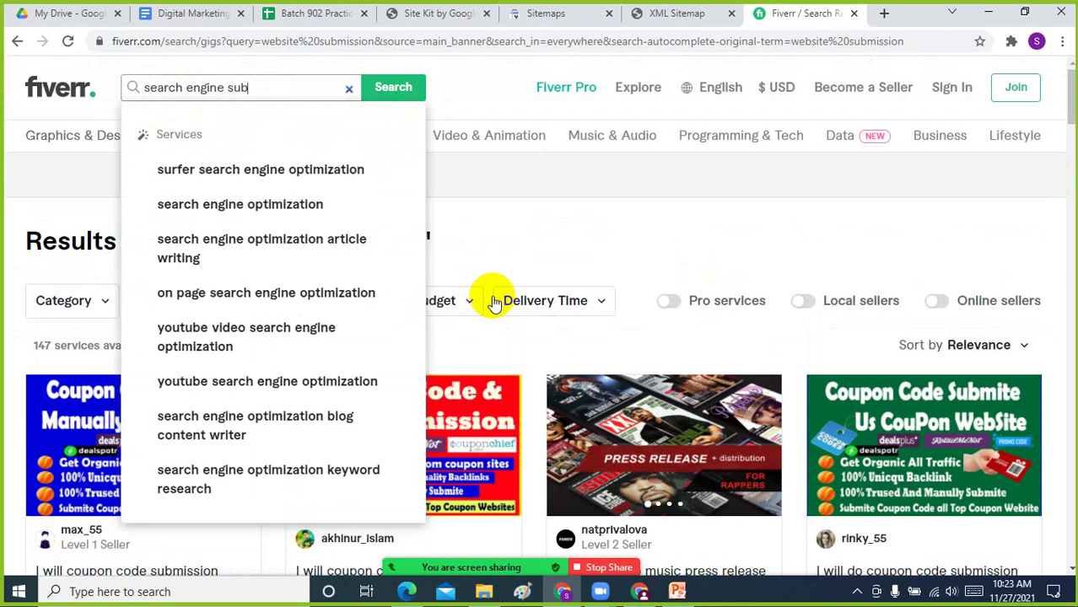
pyautogui.write('mission')
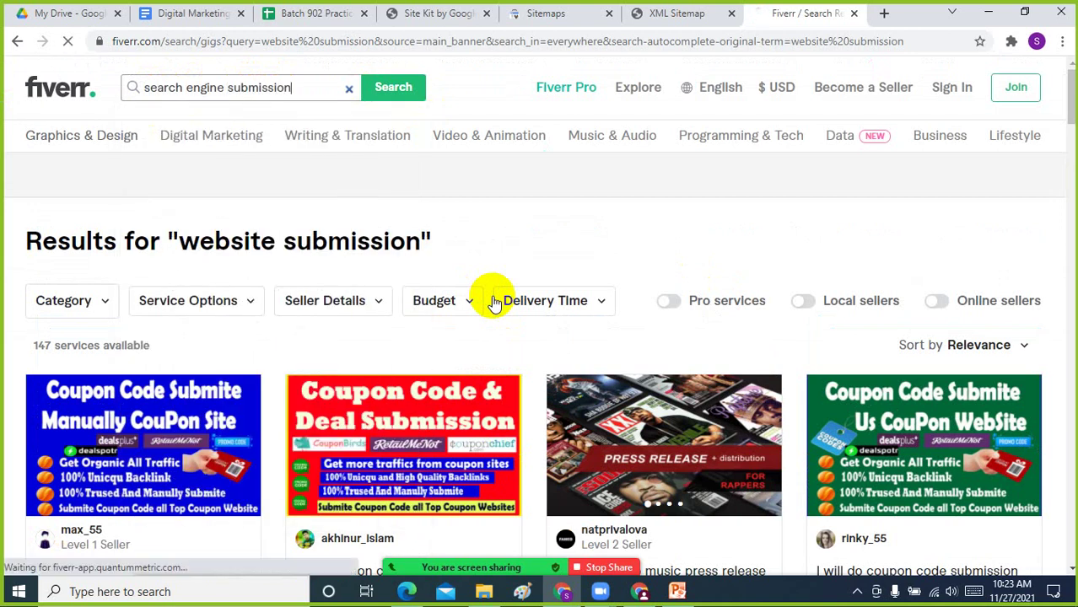
pyautogui.press('Return')
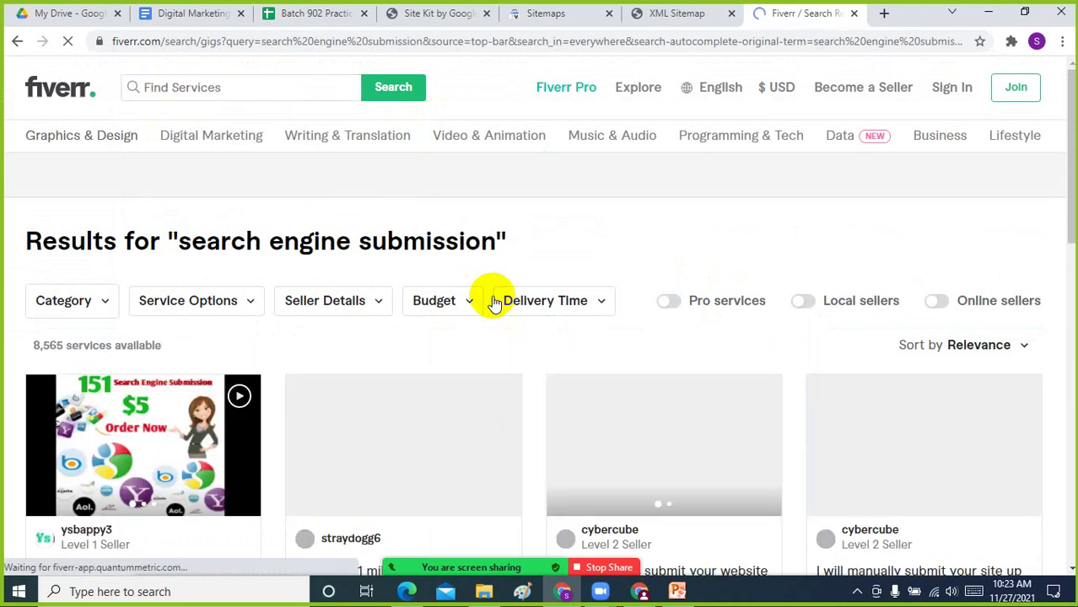
# Examine the "search engine submission" listings, comparing the number of search engines offered, the ratings and the starting prices
pyautogui.scroll(-3, 691, 388)
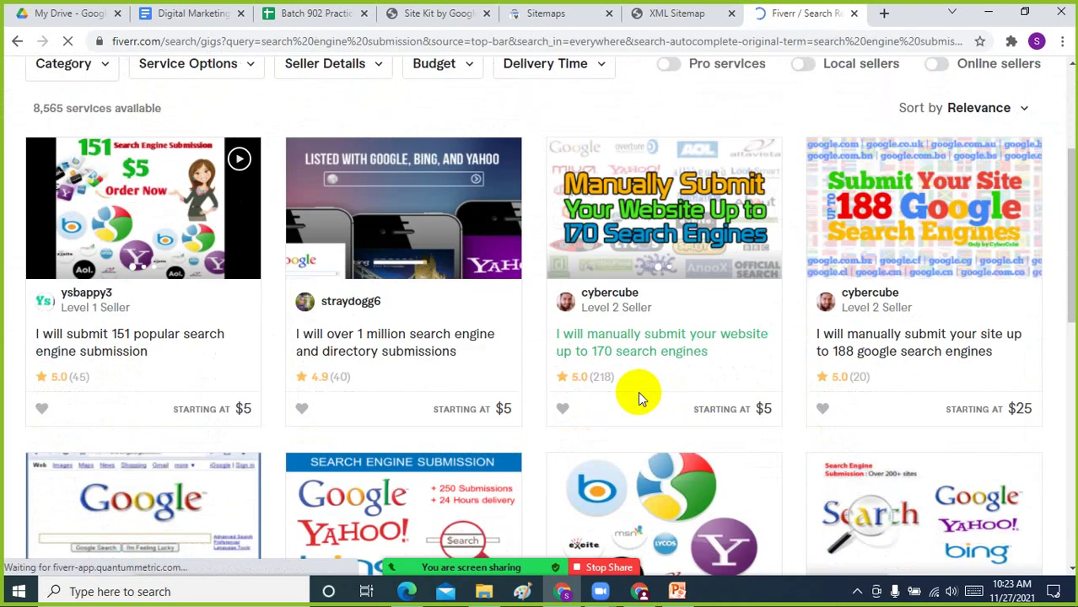
pyautogui.scroll(3, 638, 391)
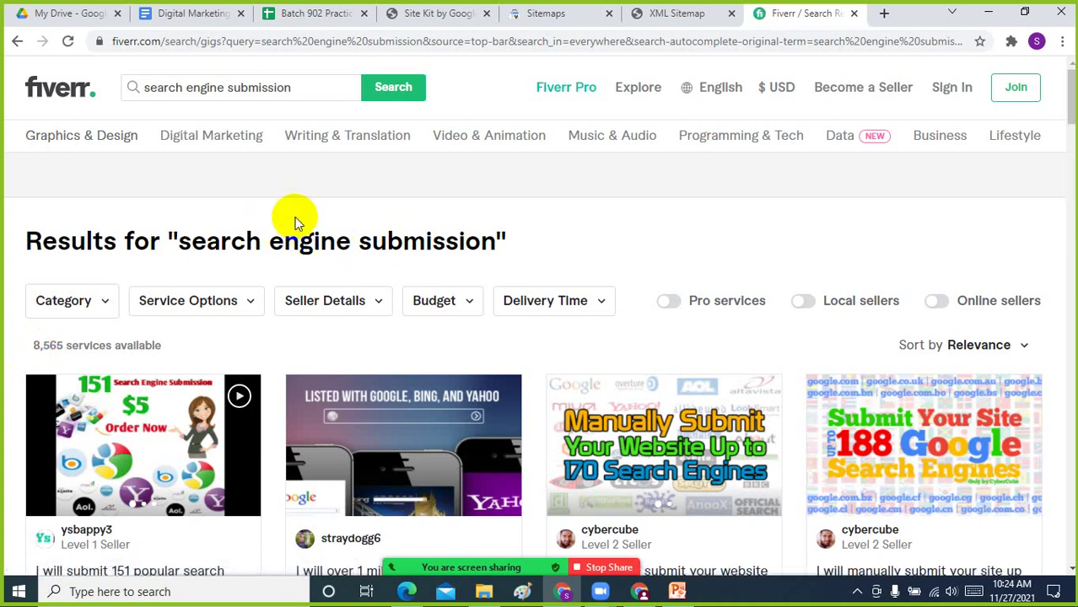
pyautogui.scroll(-2, 539, 300)
pyautogui.scroll(-1, 540, 300)
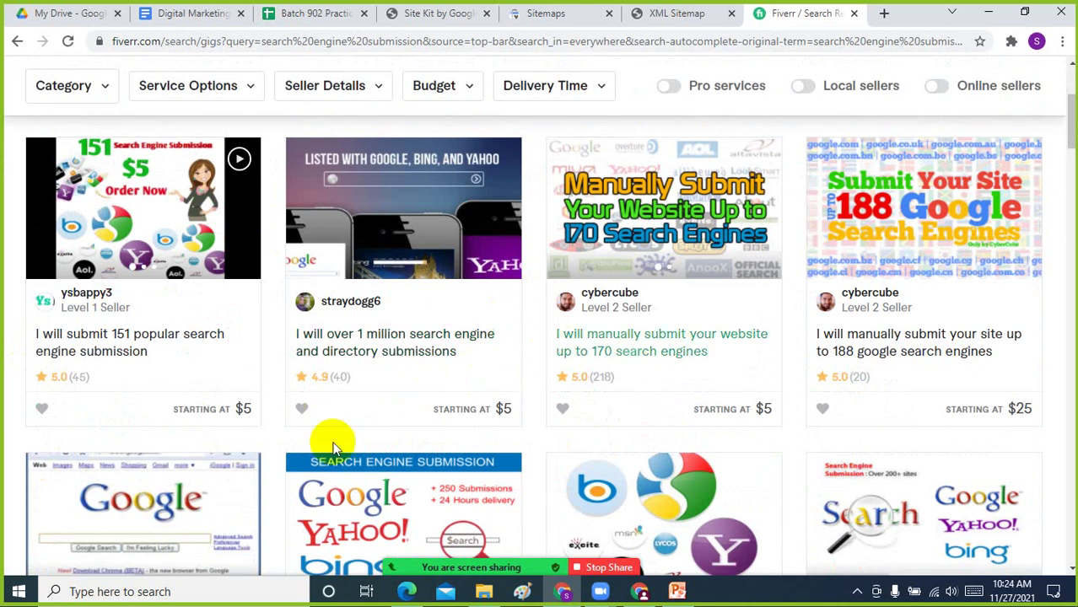
pyautogui.scroll(-2, 674, 396)
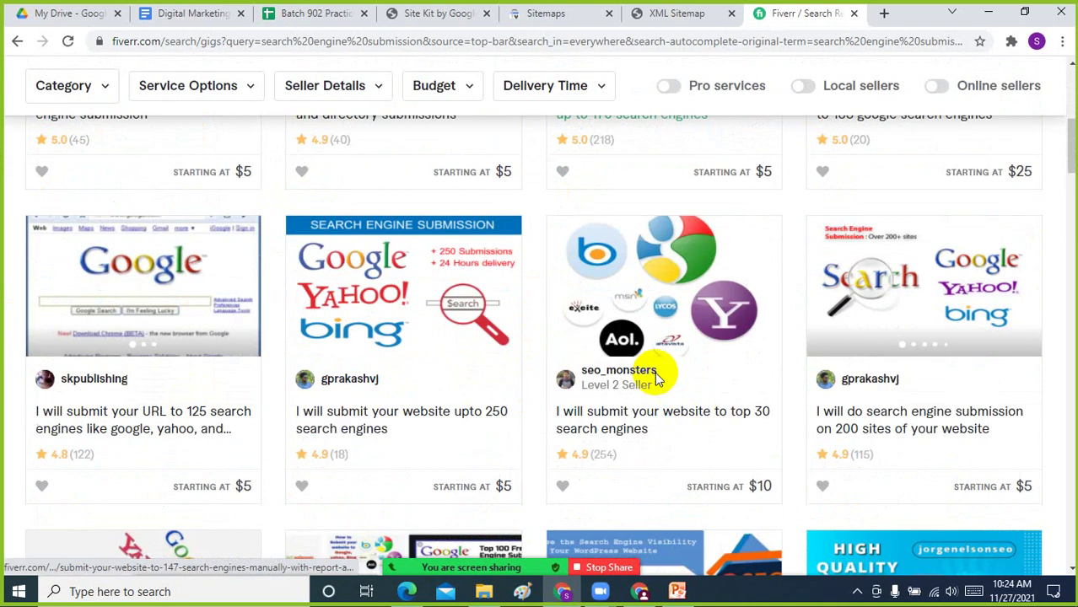
pyautogui.scroll(1, 1046, 253)
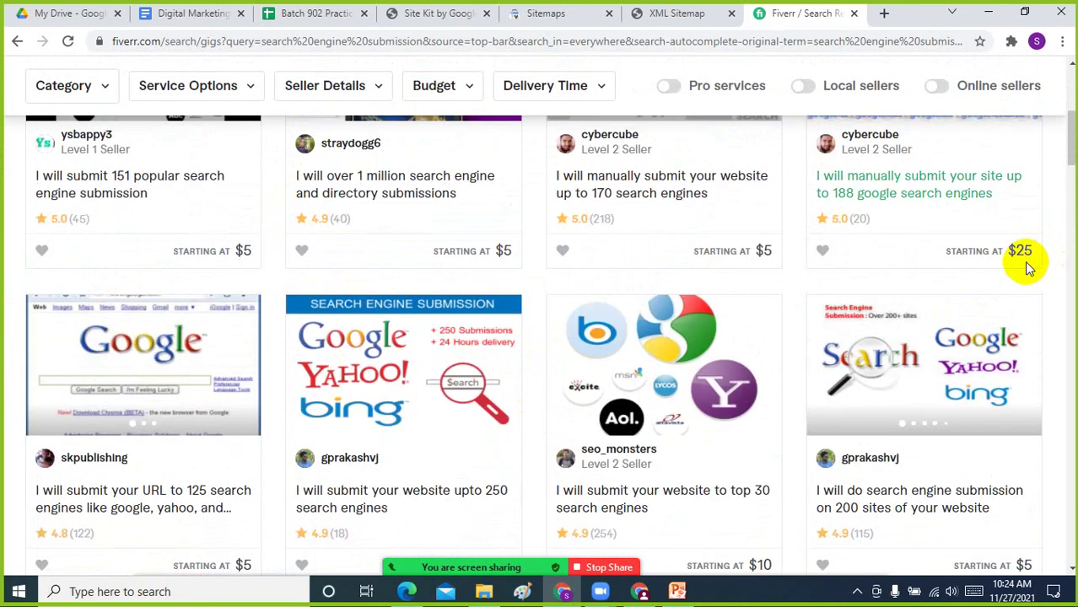
pyautogui.scroll(-2, 105, 301)
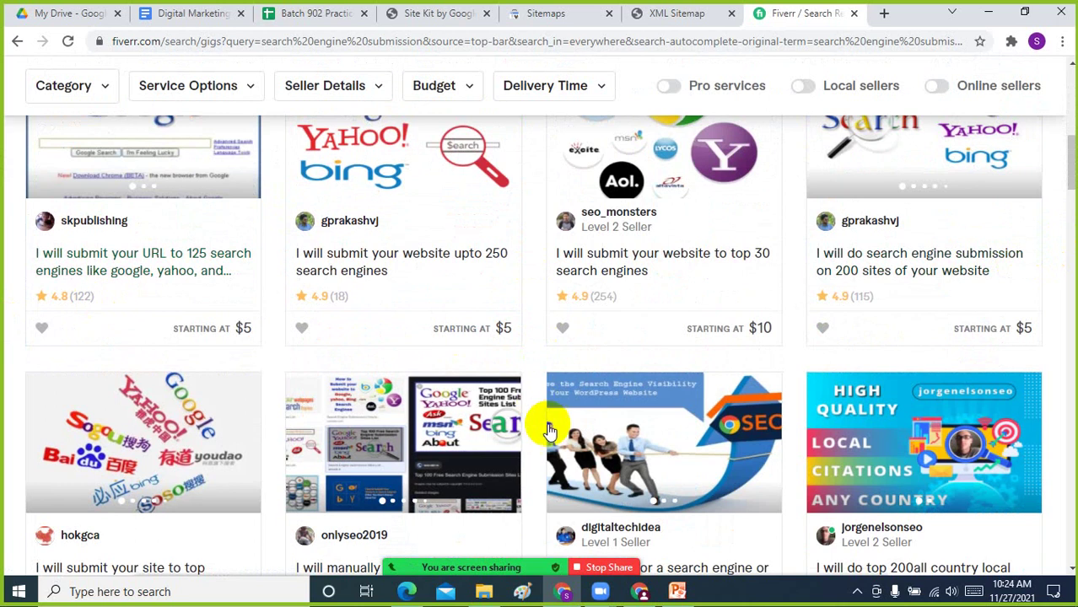
pyautogui.scroll(-5, 548, 428)
pyautogui.scroll(-3, 548, 430)
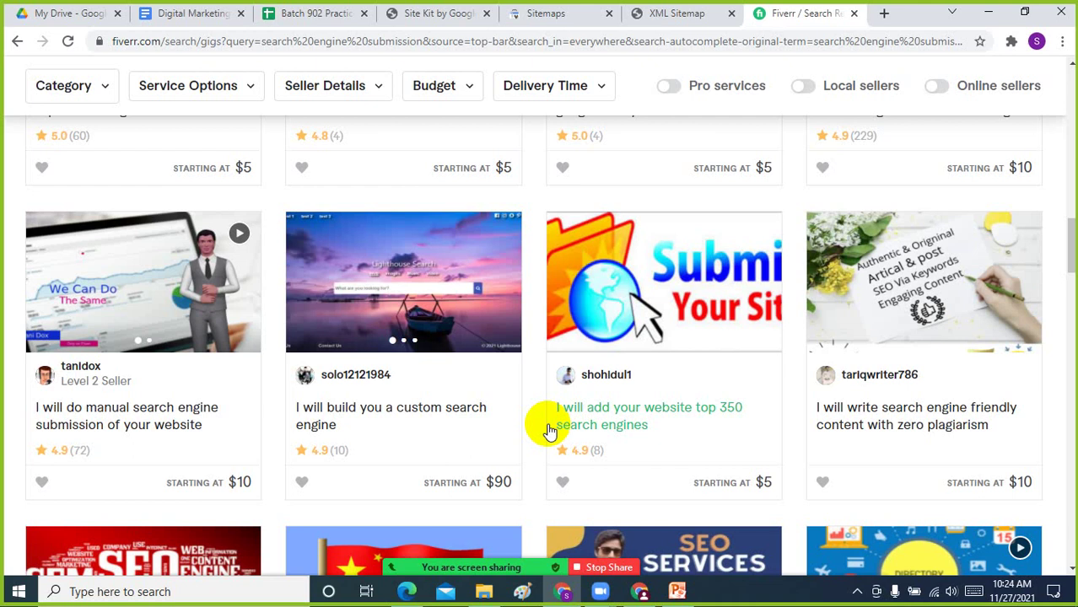
pyautogui.scroll(-2, 549, 431)
pyautogui.scroll(-2, 550, 431)
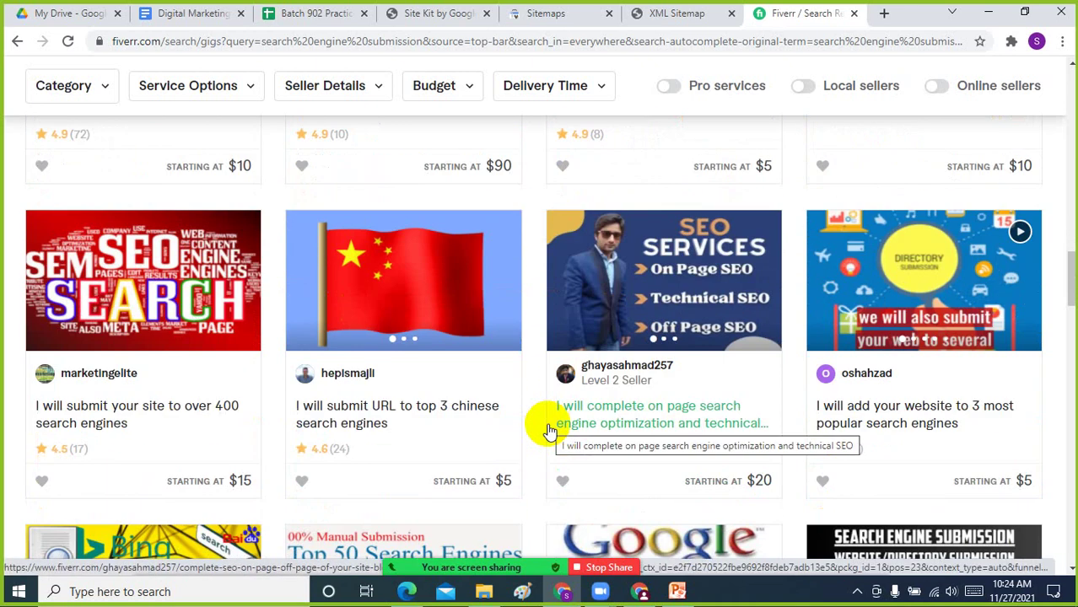
pyautogui.scroll(-2, 684, 462)
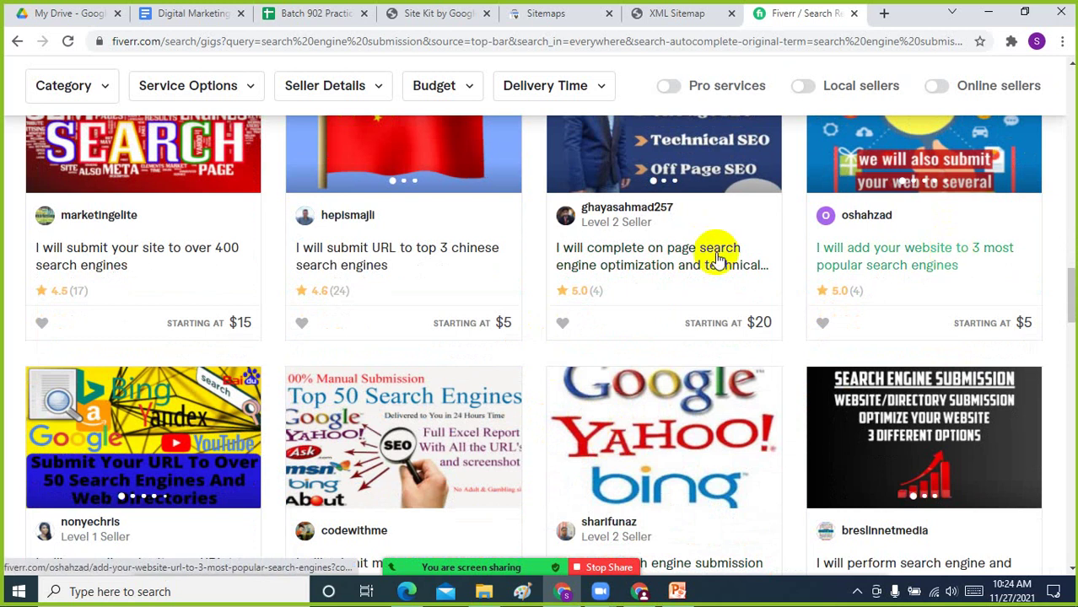
# Open the gig "I will add your website to 3 most popular search engines" and check what its Basic package offers
pyautogui.click(459, 416)
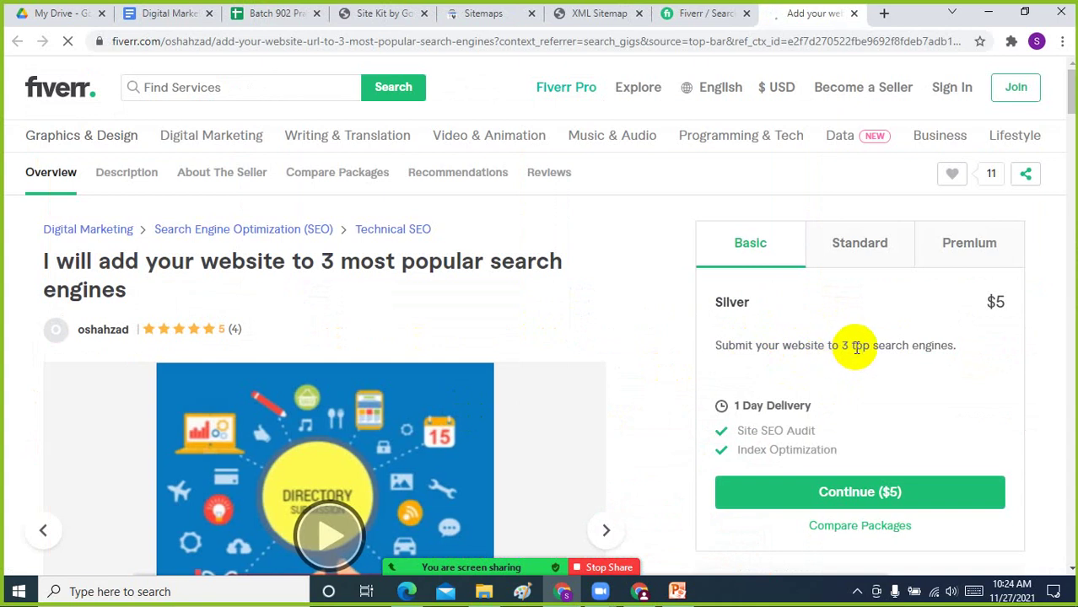
pyautogui.moveTo(842, 347); pyautogui.dragTo(976, 346)
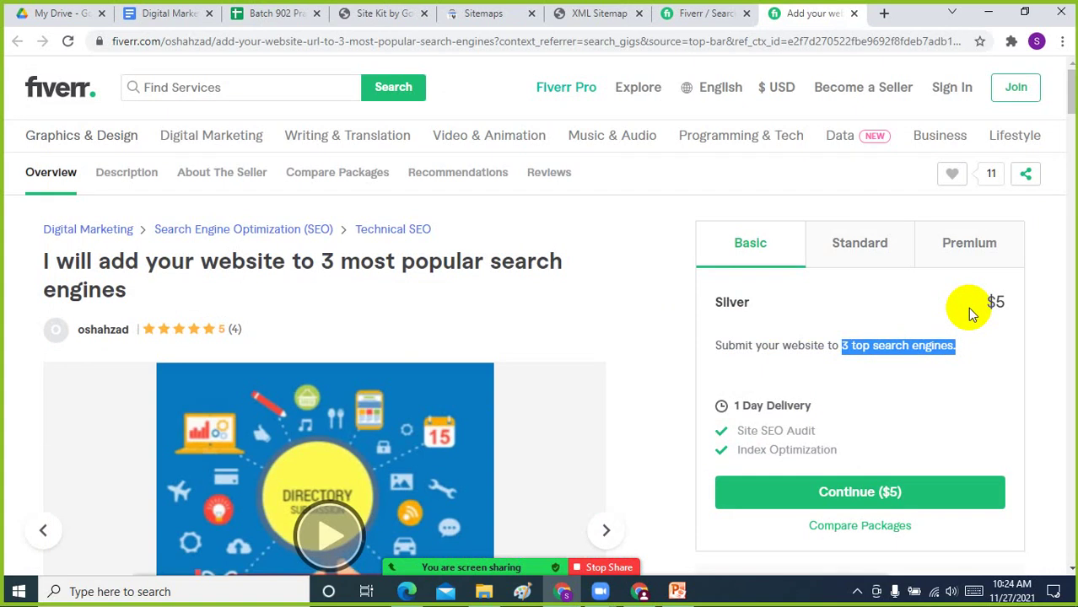
pyautogui.click(915, 369)
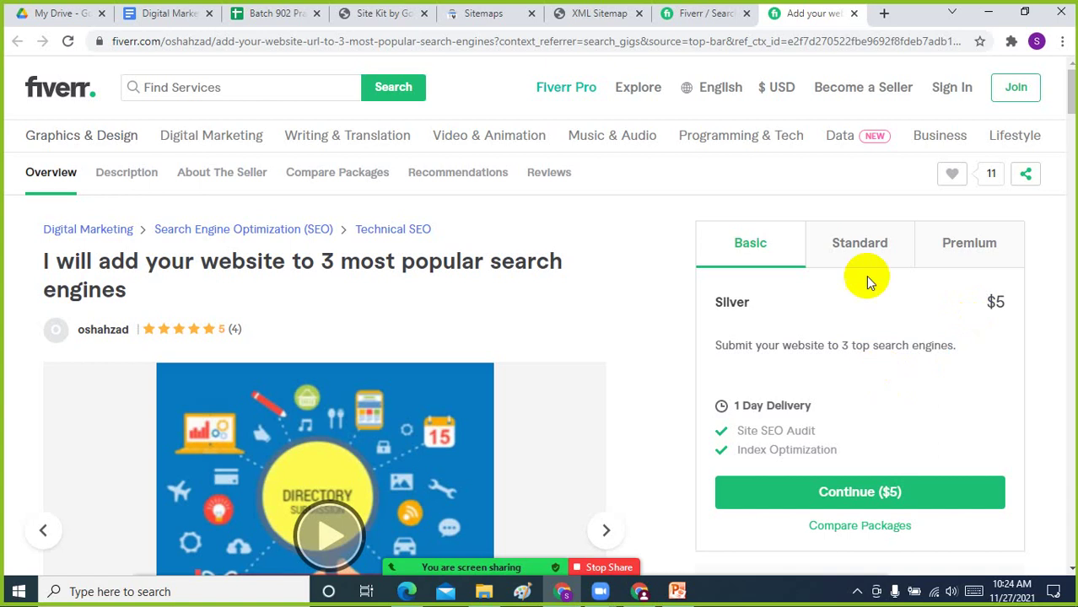
# Read the gig's description, submission advantages and industry expertise, and close the gig to return to the search results
pyautogui.scroll(-8, 758, 354)
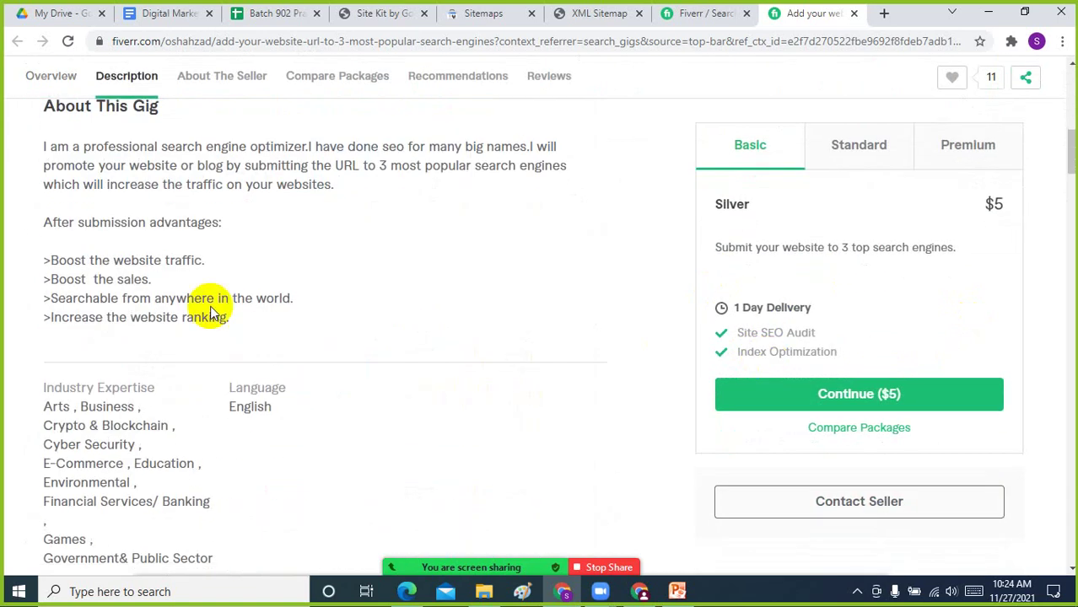
pyautogui.scroll(-1, 353, 372)
pyautogui.scroll(5, 353, 372)
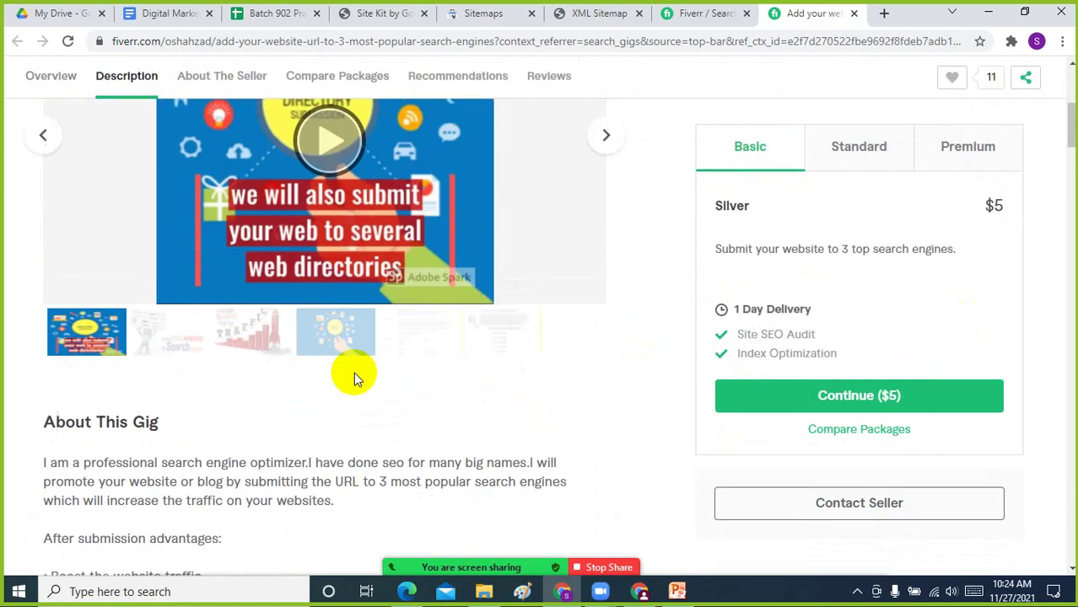
pyautogui.scroll(-2, 354, 372)
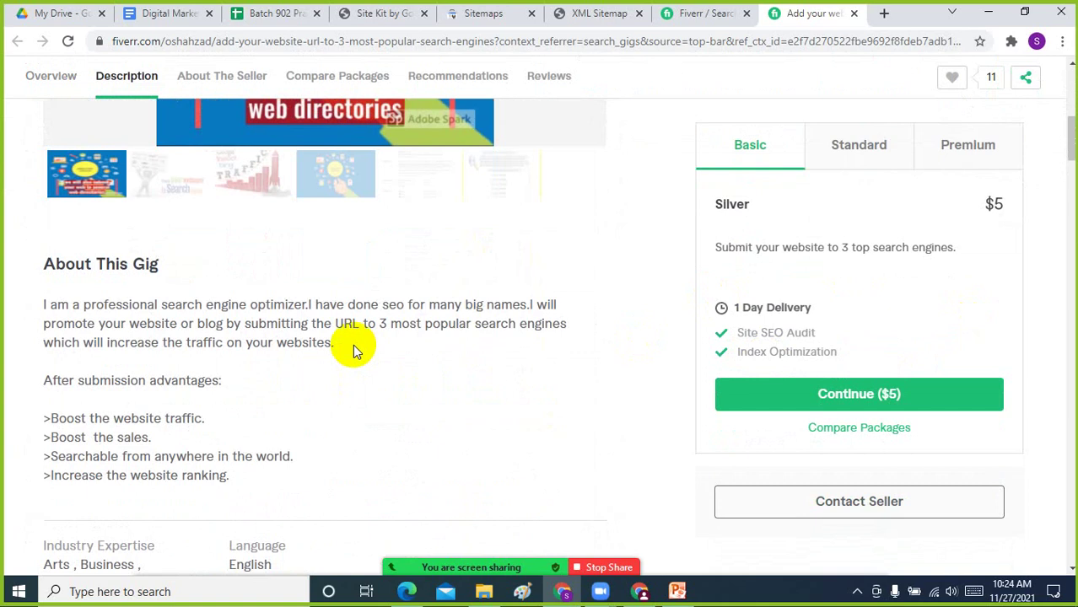
pyautogui.scroll(-3, 352, 344)
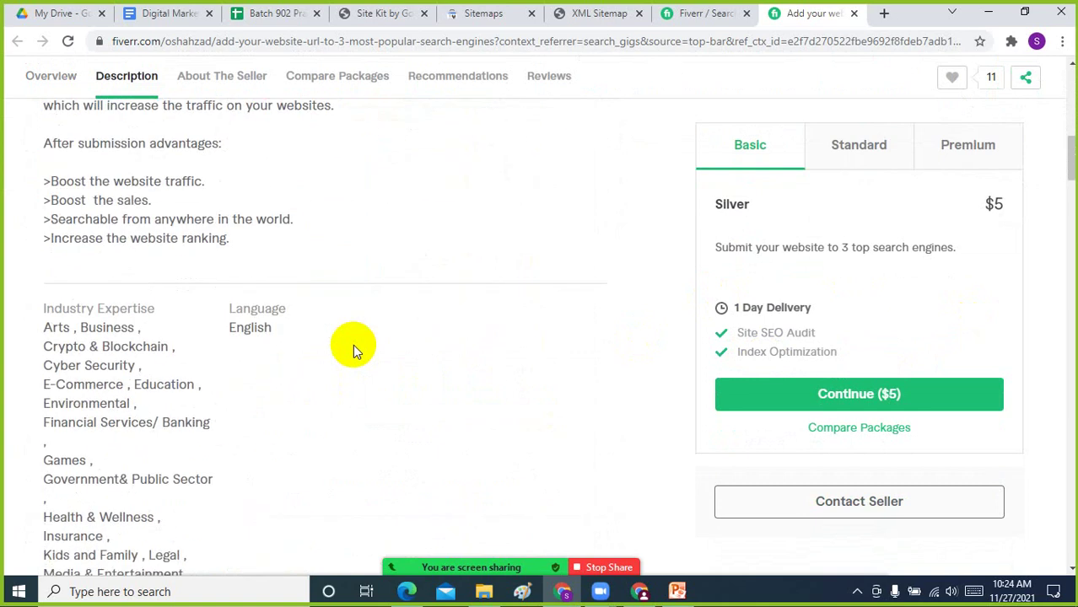
pyautogui.scroll(-3, 352, 344)
pyautogui.scroll(-4, 352, 344)
pyautogui.scroll(15, 352, 344)
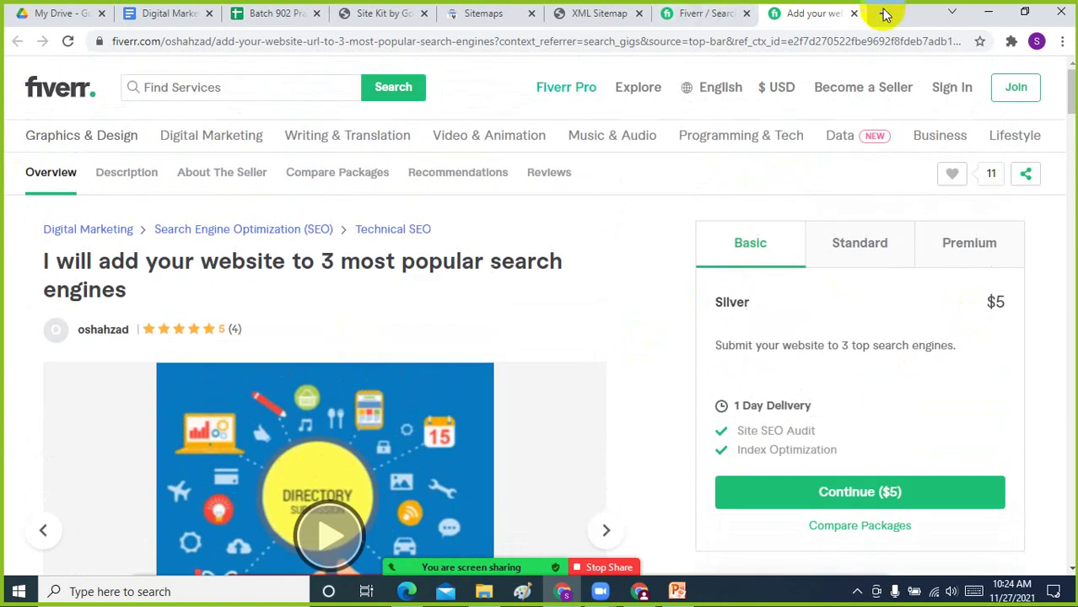
pyautogui.click(852, 13)
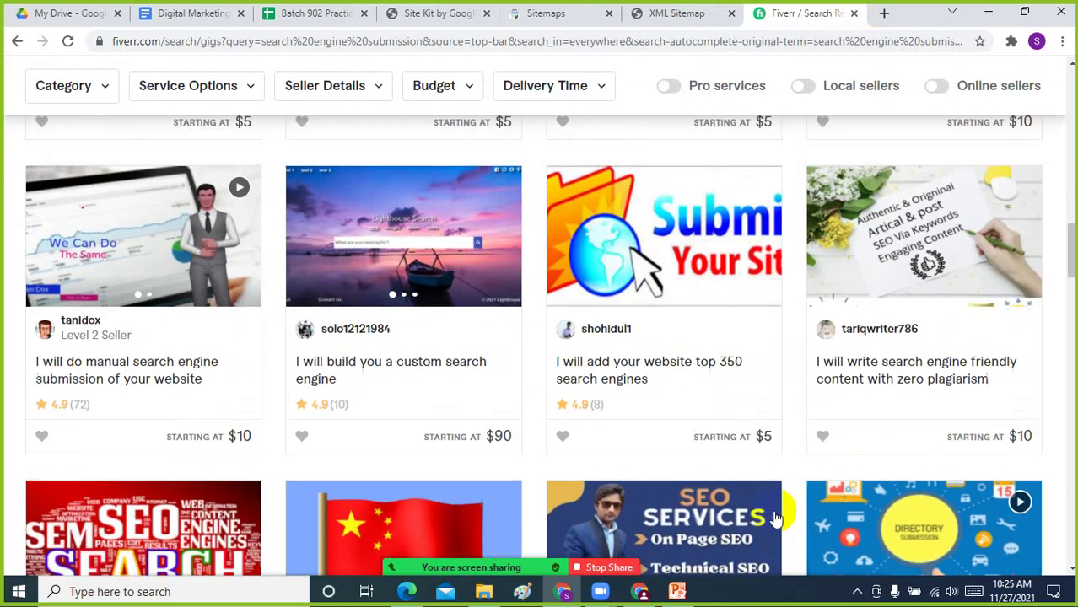
# Browse the "search engine submission" results again, from the lower listings back through the first rows of offers
pyautogui.scroll(-5, 772, 511)
pyautogui.scroll(-5, 776, 516)
pyautogui.scroll(3, 776, 515)
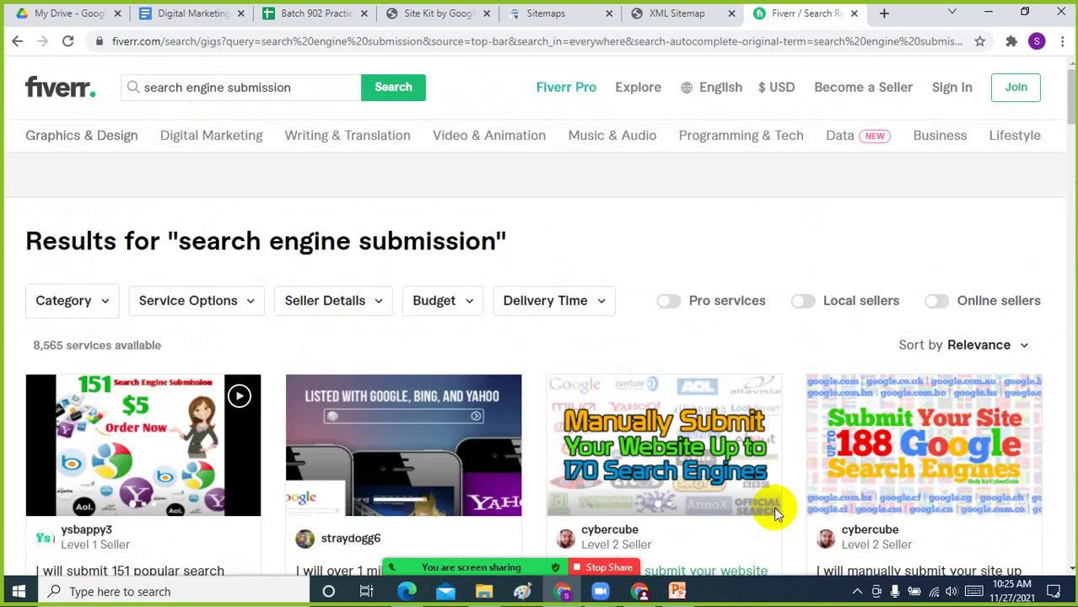
pyautogui.scroll(-10, 776, 513)
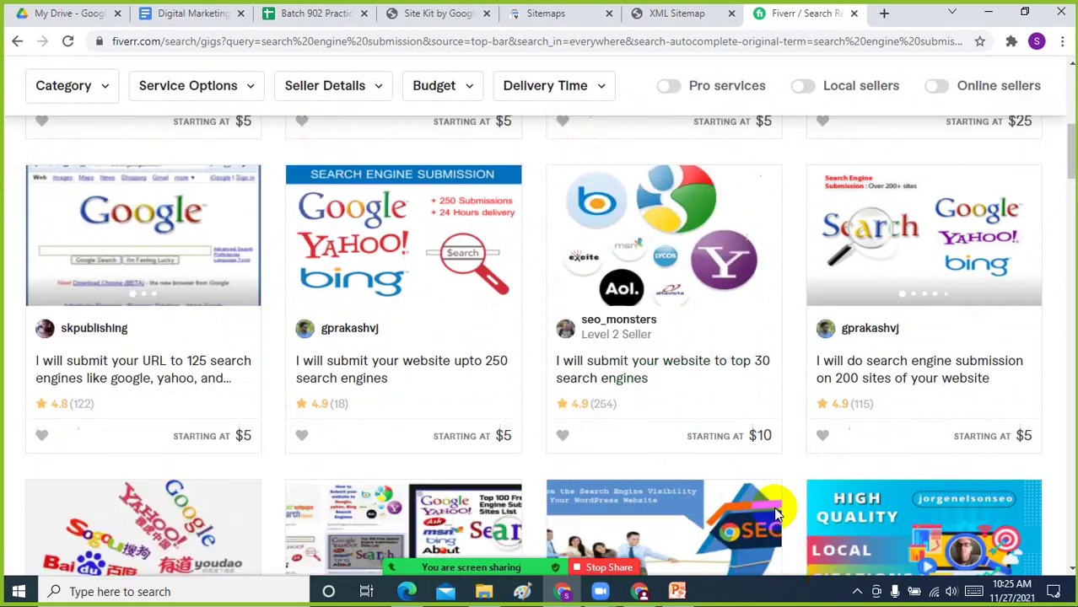
# Compare the upper rows of "search engine submission" offers by number of engines, rating and starting price
pyautogui.scroll(3, 775, 514)
pyautogui.scroll(3, 776, 515)
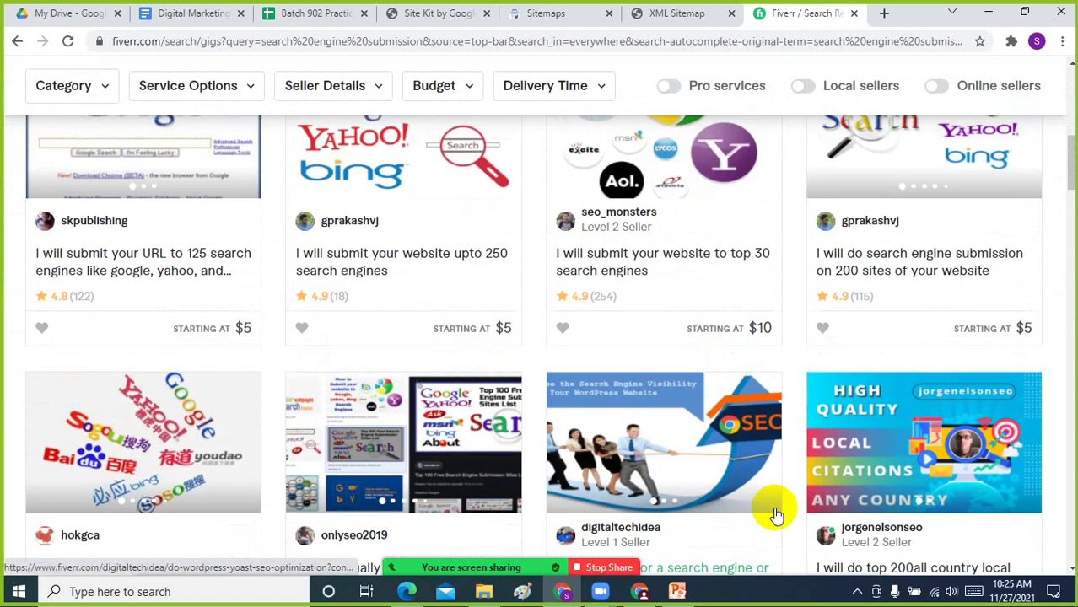
pyautogui.scroll(-1, 776, 516)
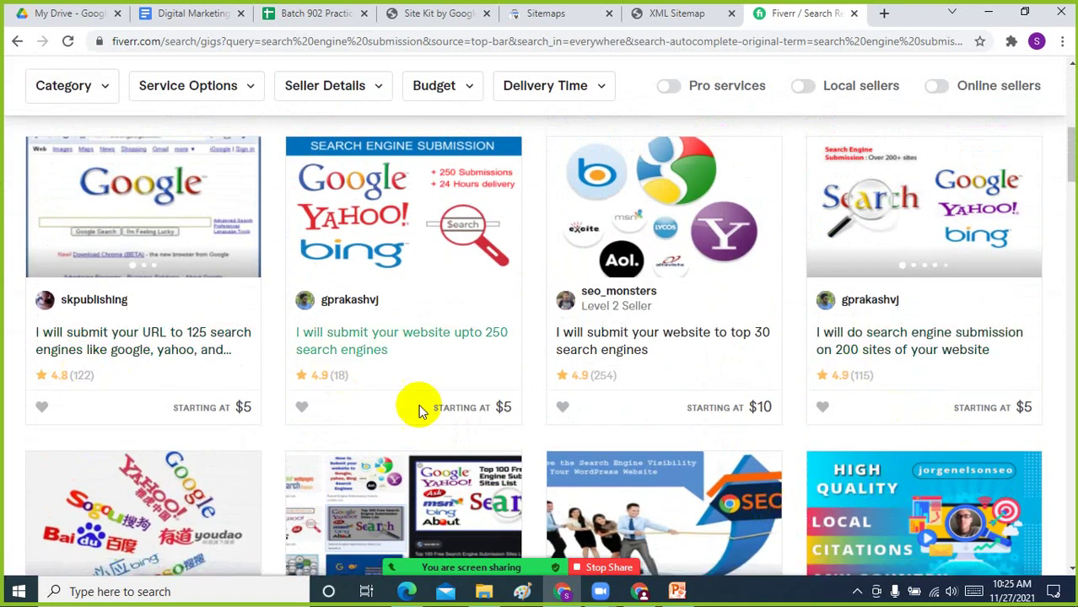
pyautogui.scroll(3, 443, 425)
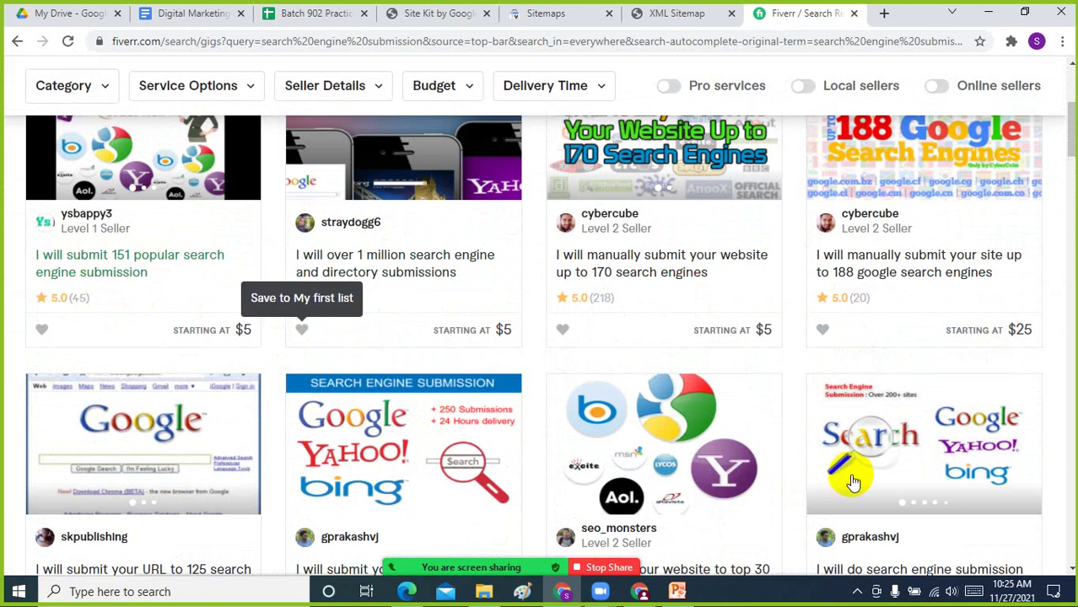
pyautogui.scroll(-4, 896, 332)
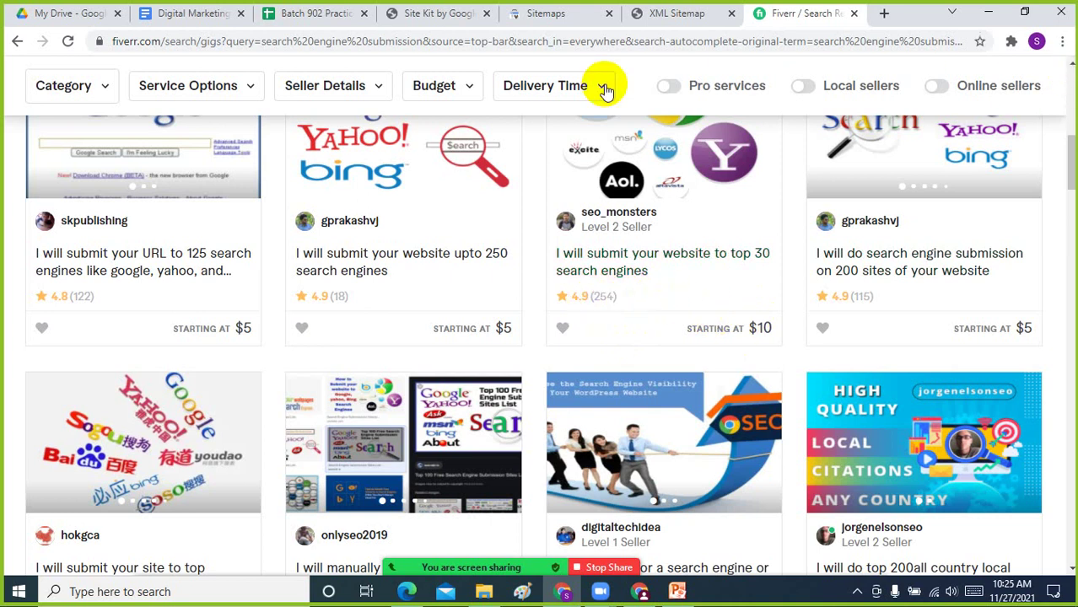
pyautogui.scroll(-8, 938, 312)
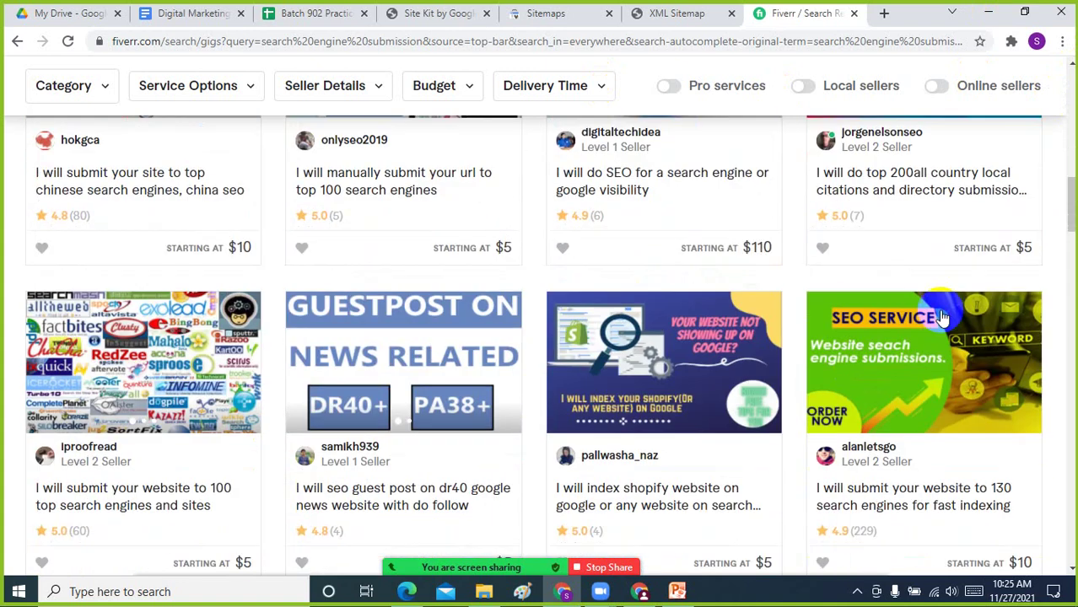
pyautogui.scroll(8, 937, 308)
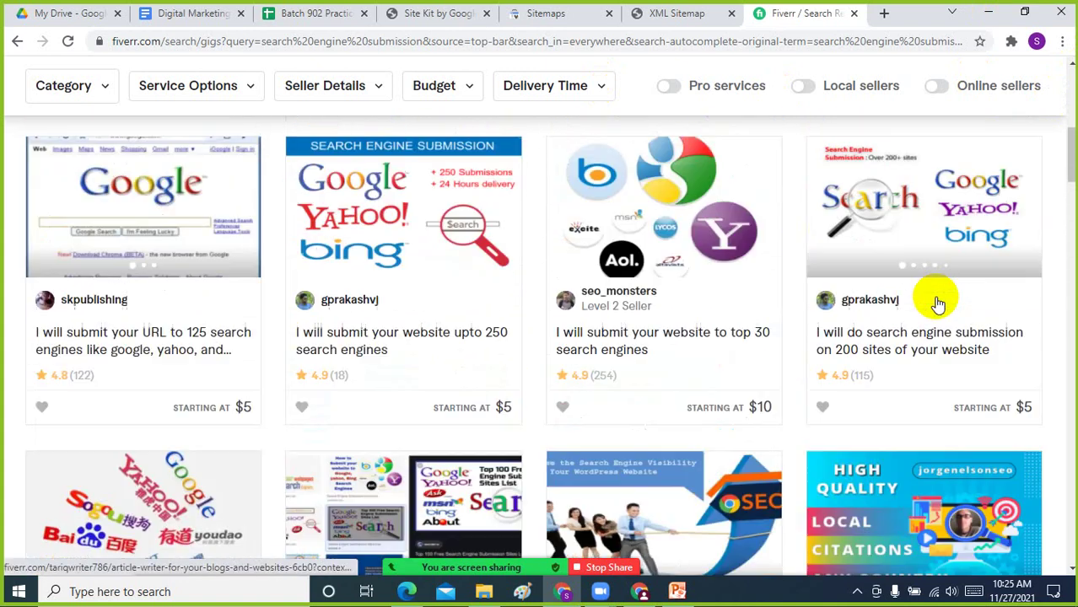
# Skim the remaining "search engine submission" offers to the end of the first results page and return to its start
pyautogui.scroll(-5, 936, 299)
pyautogui.scroll(-9, 937, 302)
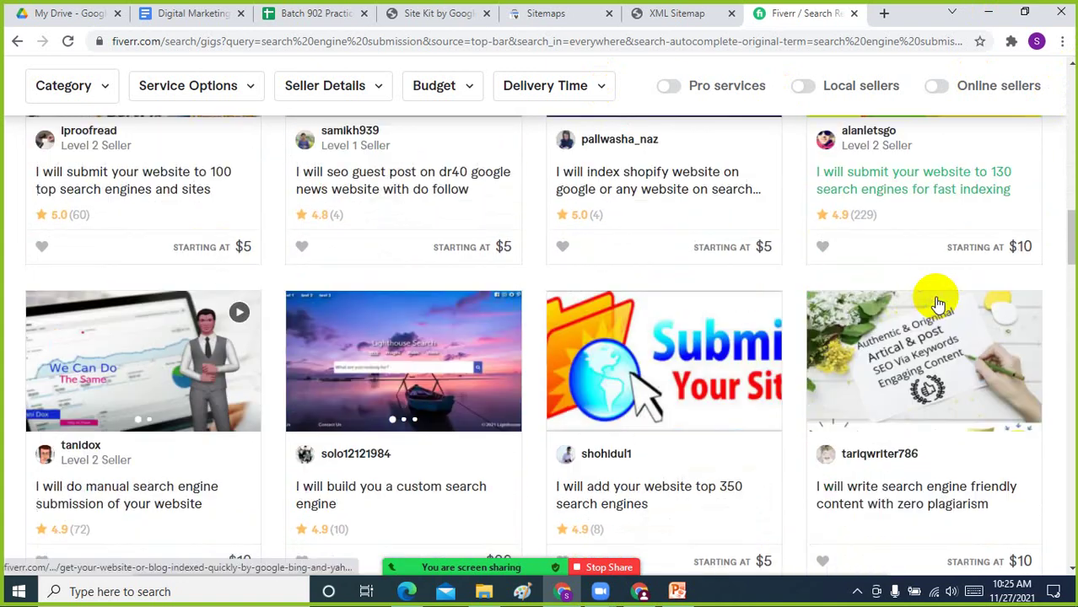
pyautogui.scroll(-18, 938, 304)
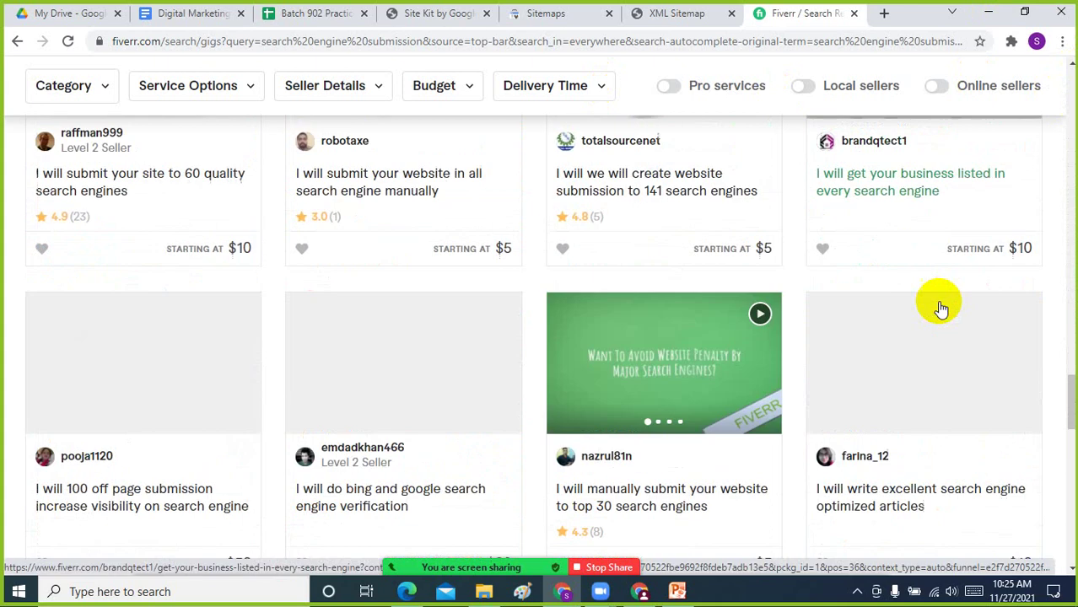
pyautogui.scroll(-12, 937, 305)
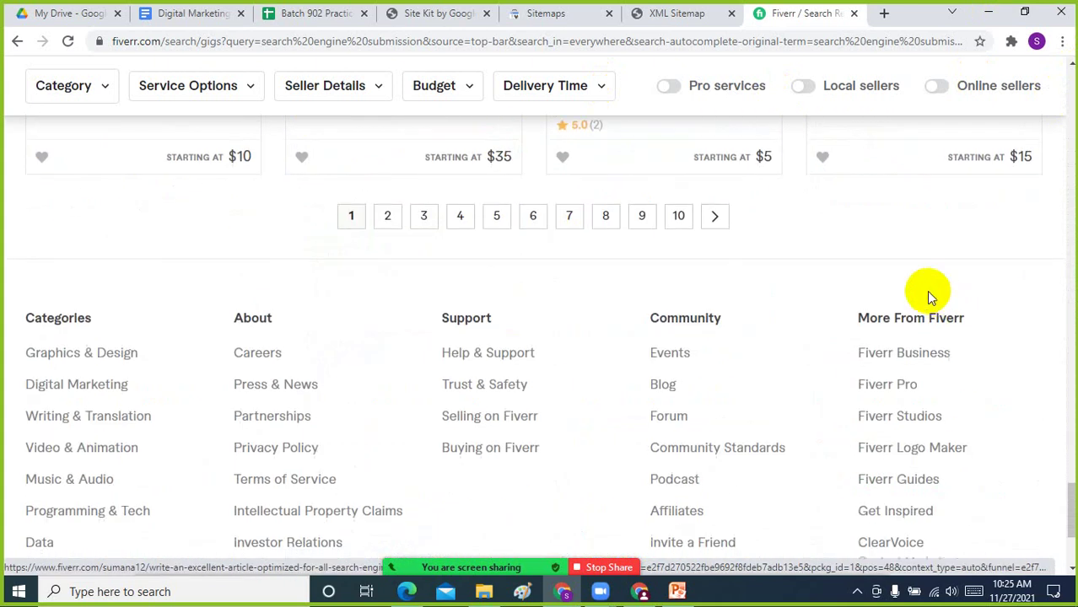
pyautogui.scroll(-3, 924, 269)
pyautogui.scroll(20, 924, 269)
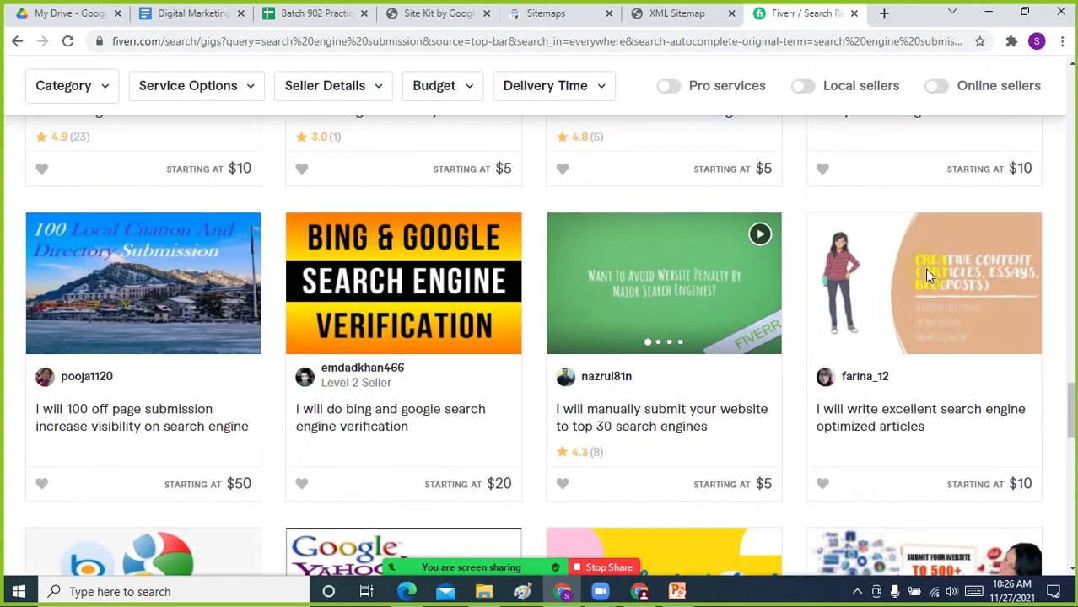
pyautogui.scroll(15, 926, 276)
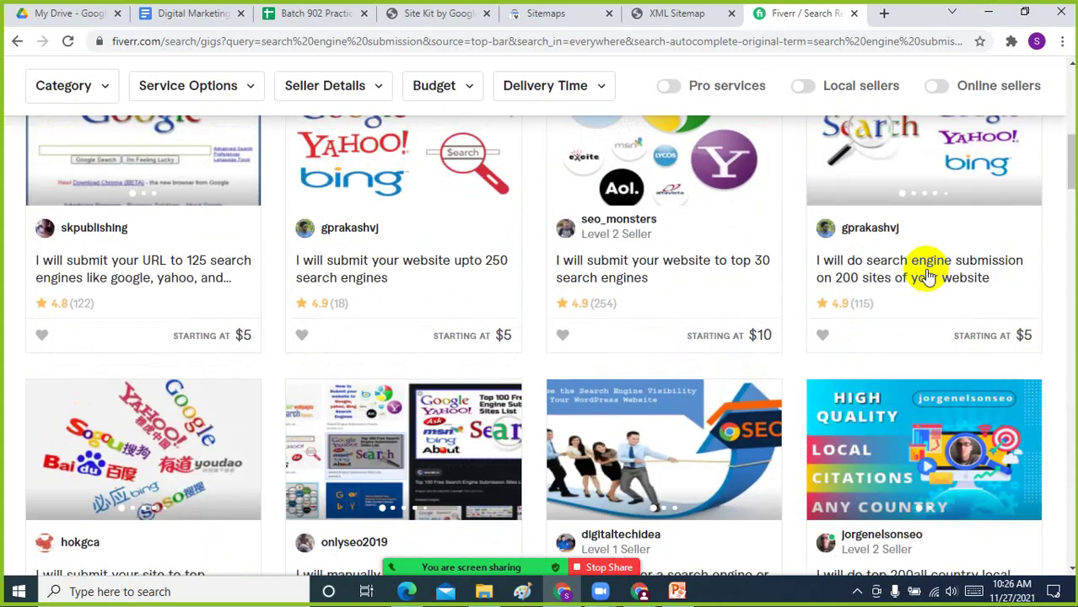
pyautogui.scroll(4, 926, 275)
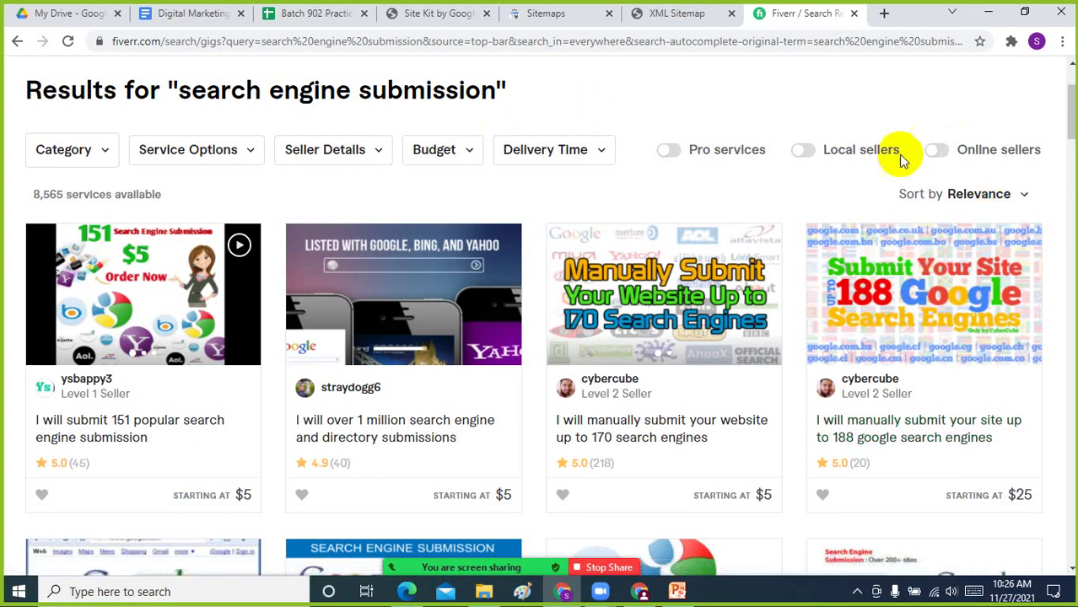
pyautogui.scroll(1, 640, 232)
pyautogui.scroll(2, 641, 229)
# Return to the otosguide.com WordPress admin, review the Site Kit dashboard, and open the list of installed plugins
pyautogui.click(439, 13)
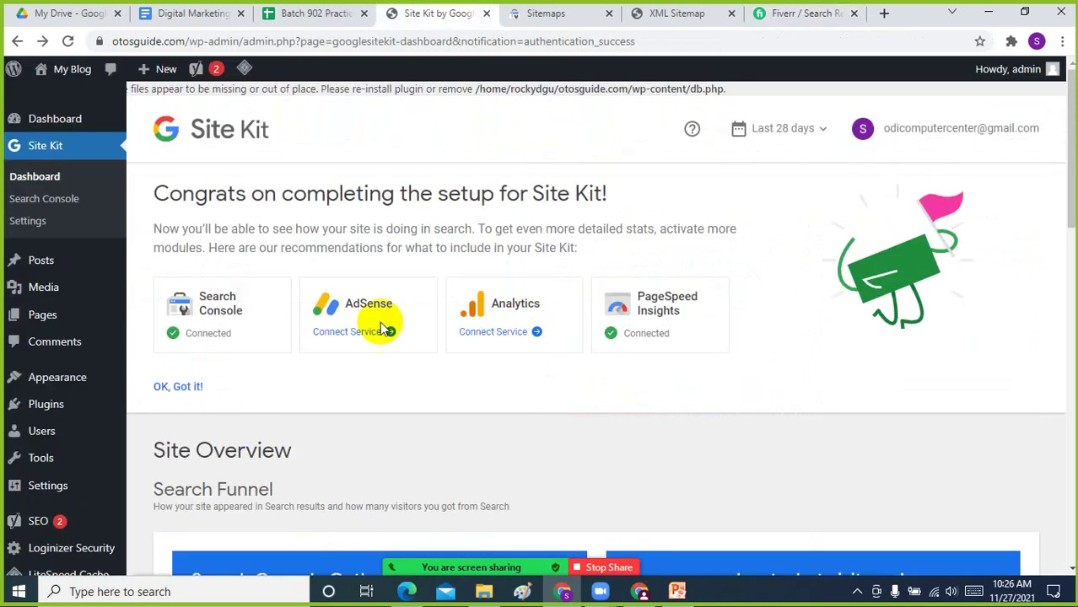
pyautogui.scroll(-5, 508, 440)
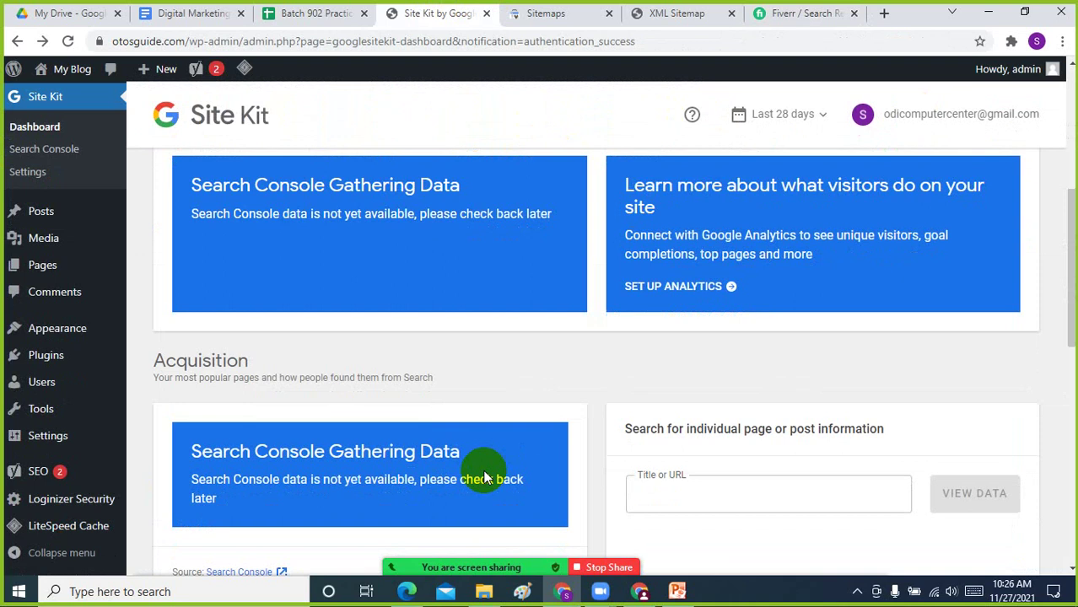
pyautogui.moveTo(42, 485)
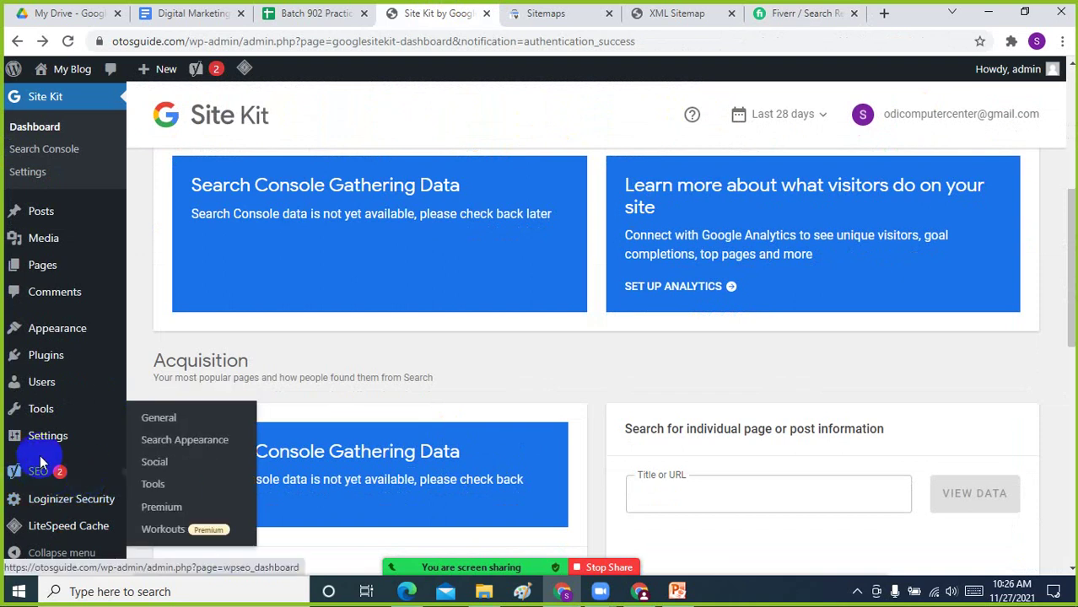
pyautogui.scroll(4, 337, 177)
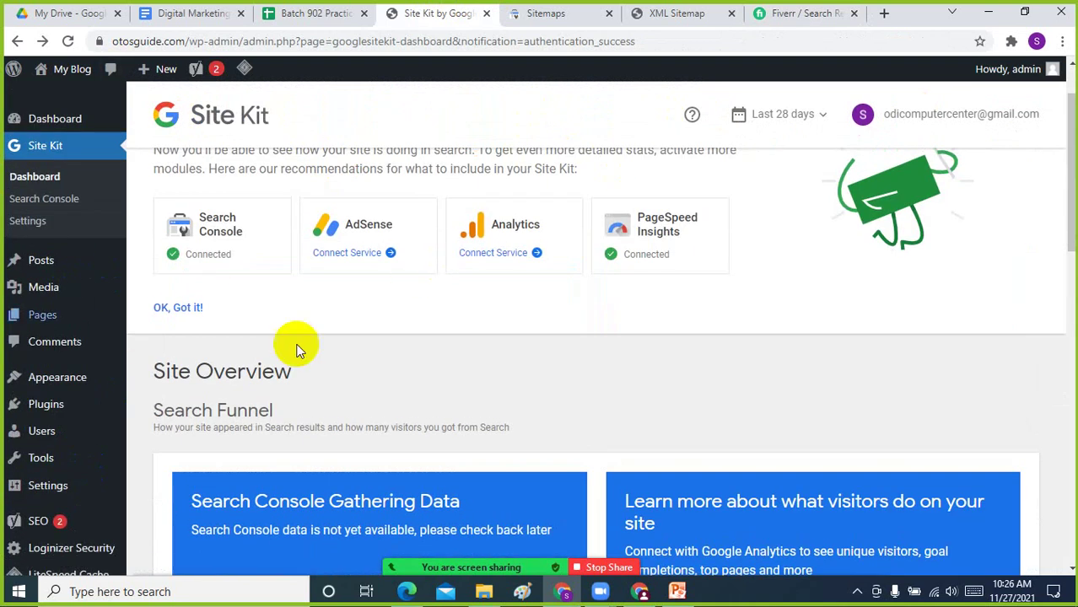
pyautogui.scroll(1, 608, 330)
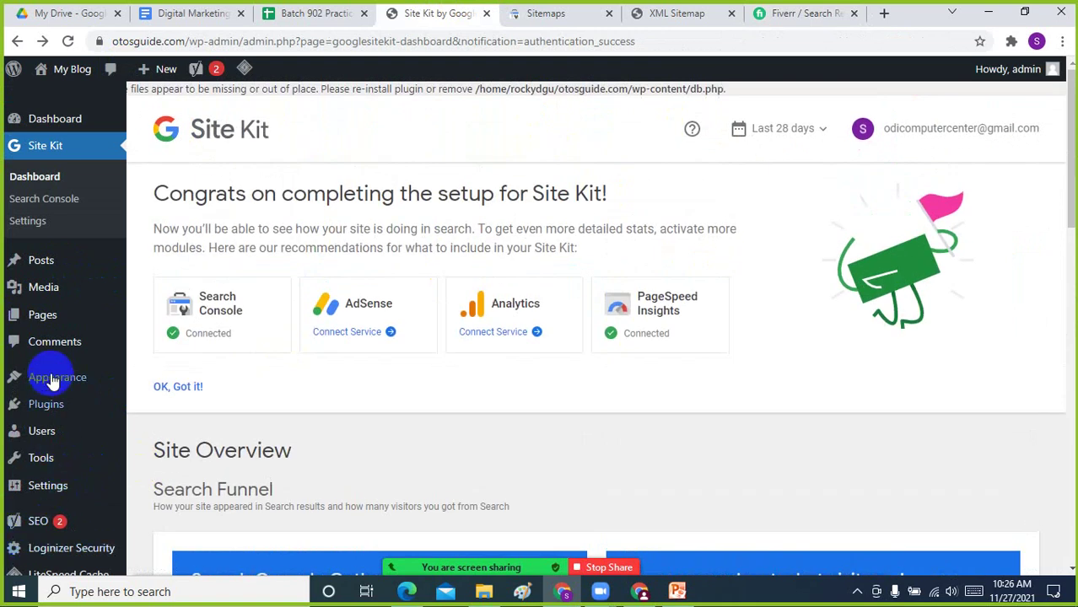
pyautogui.moveTo(29, 386)
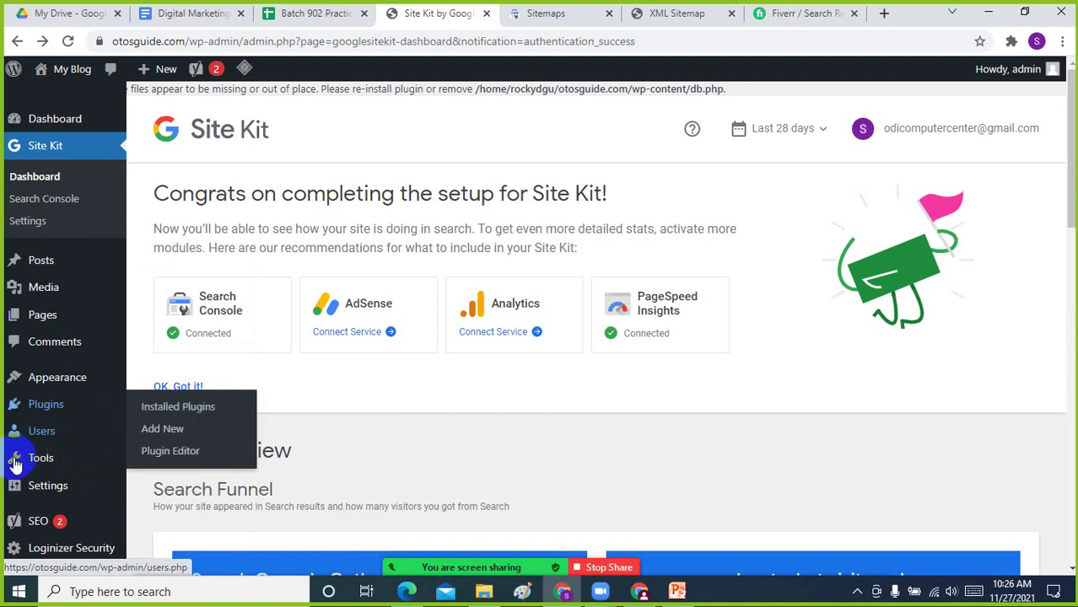
pyautogui.click(172, 406)
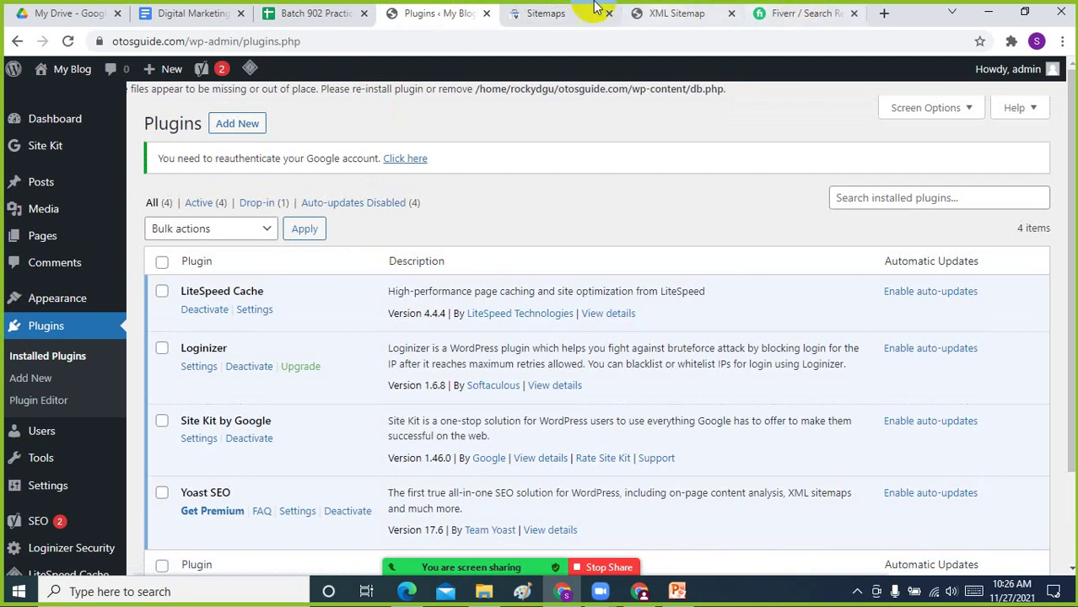
# Switch to the Search Console Sitemaps page and dismiss the sitemap submission confirmation
pyautogui.click(522, 10)
pyautogui.click(738, 379)
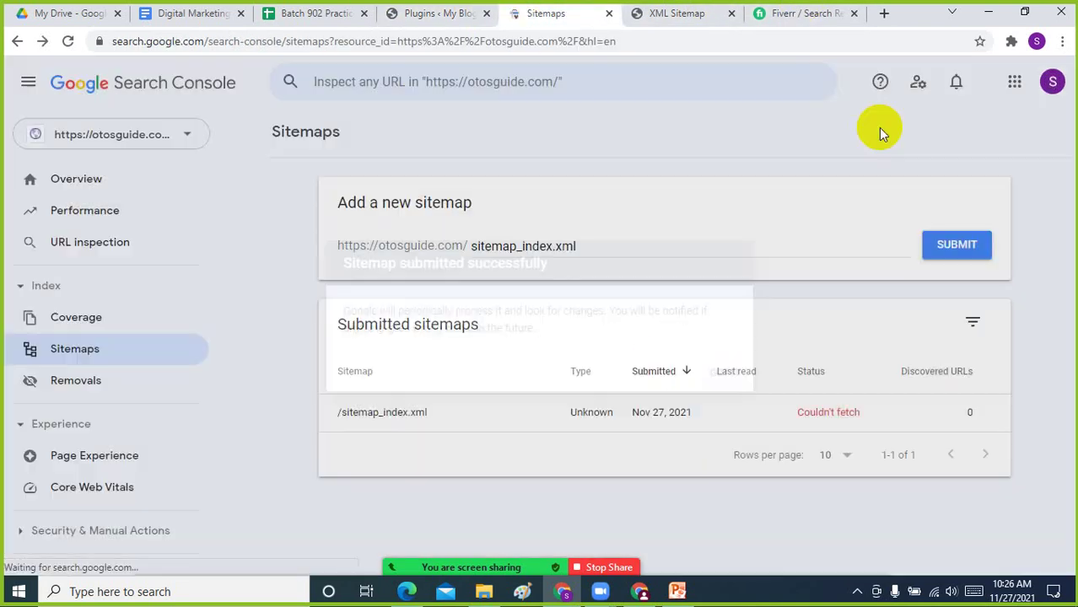
# Search Google for "bing webmaster tools" in a new tab, open the Bing Webmaster Tools result, and check the signed-in profile
pyautogui.click(884, 14)
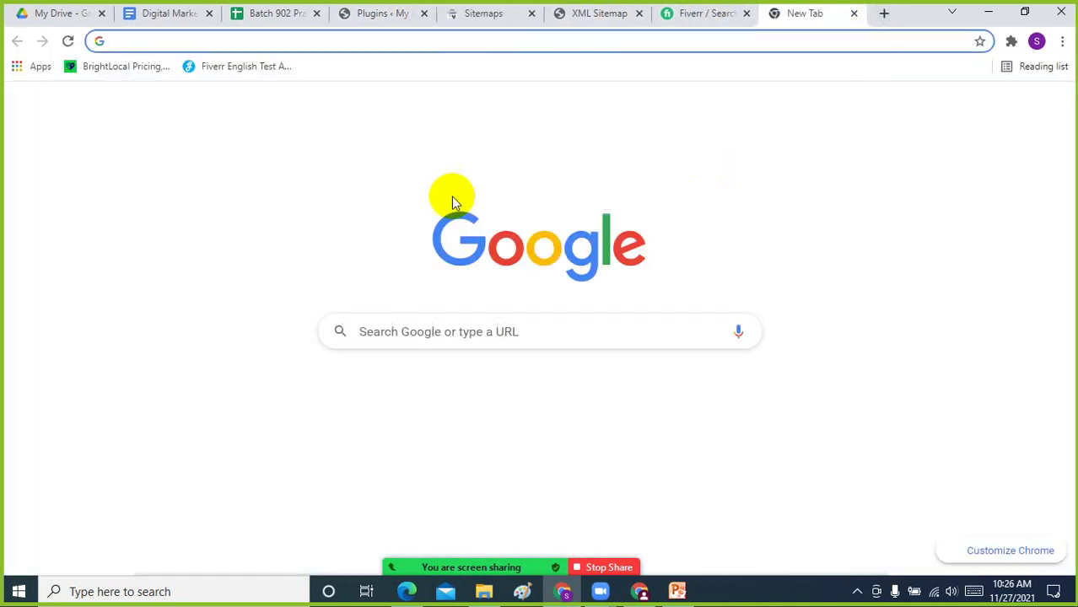
pyautogui.write('bi')
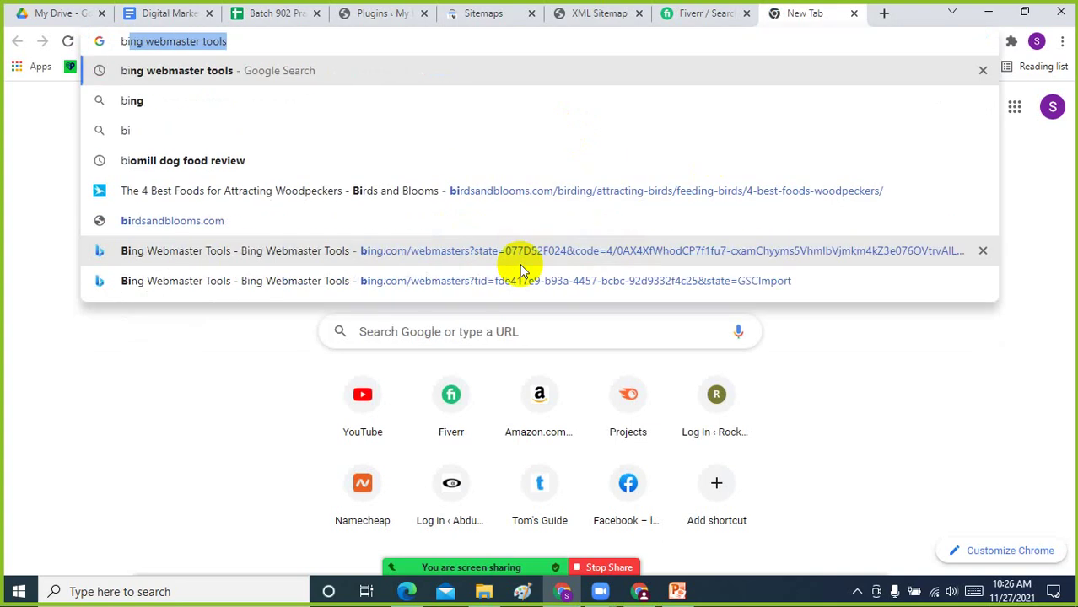
pyautogui.press('Return')
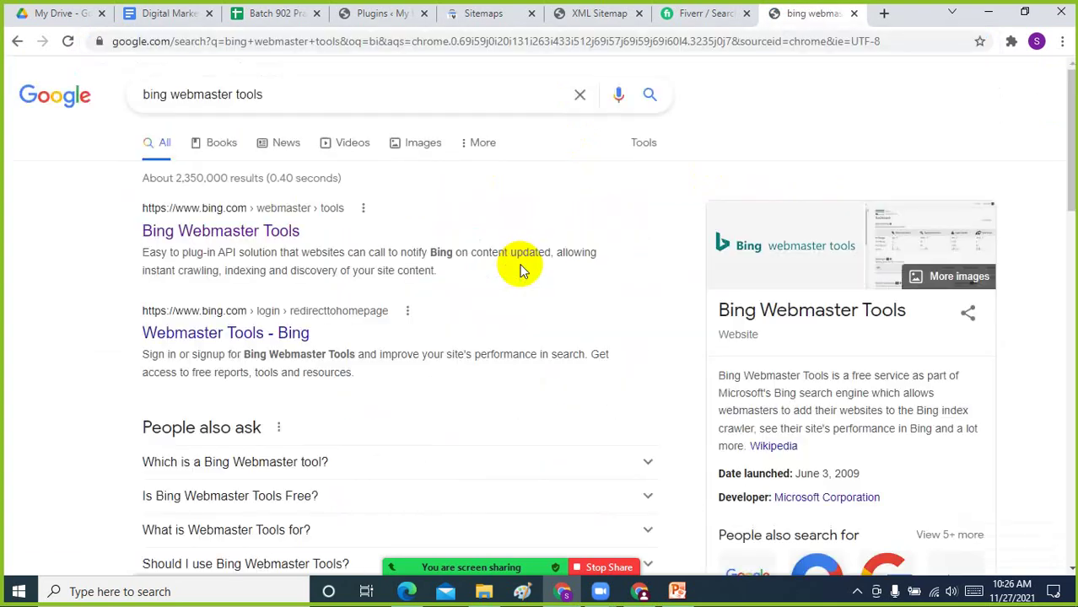
pyautogui.click(189, 245)
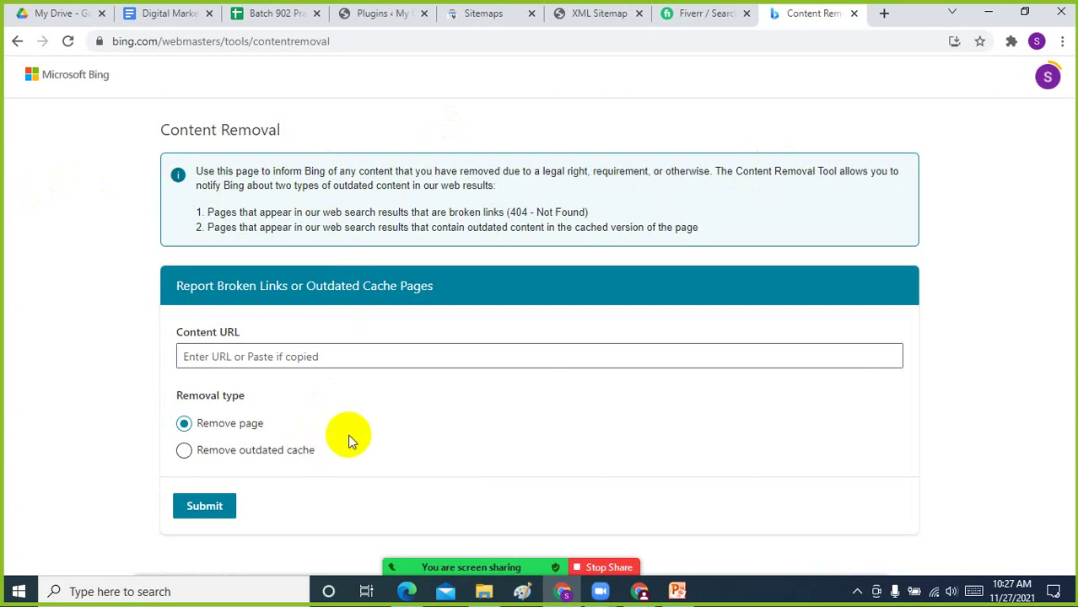
pyautogui.click(1046, 79)
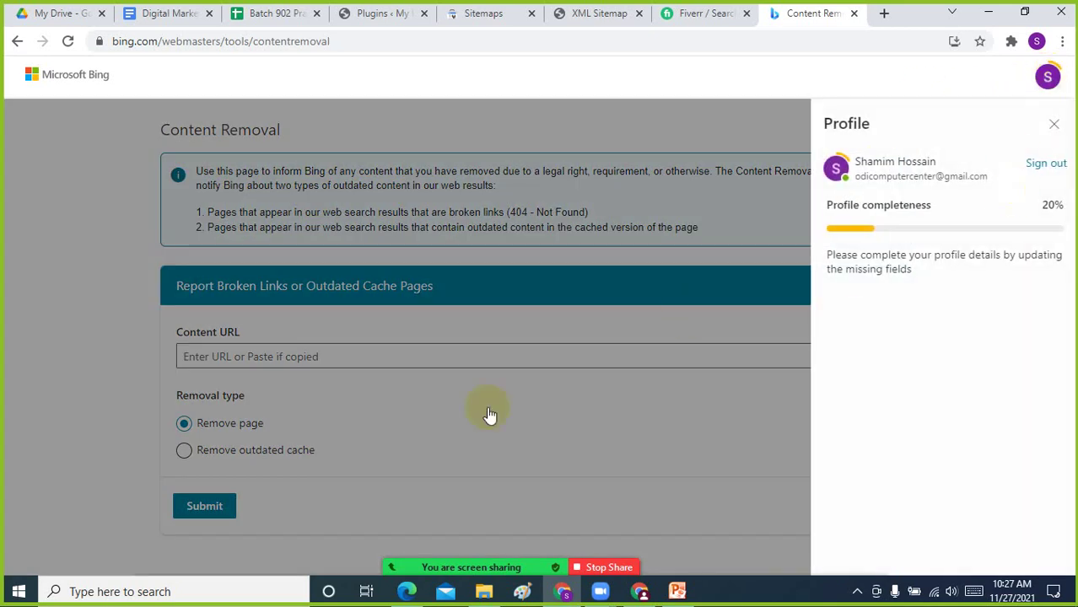
pyautogui.click(413, 469)
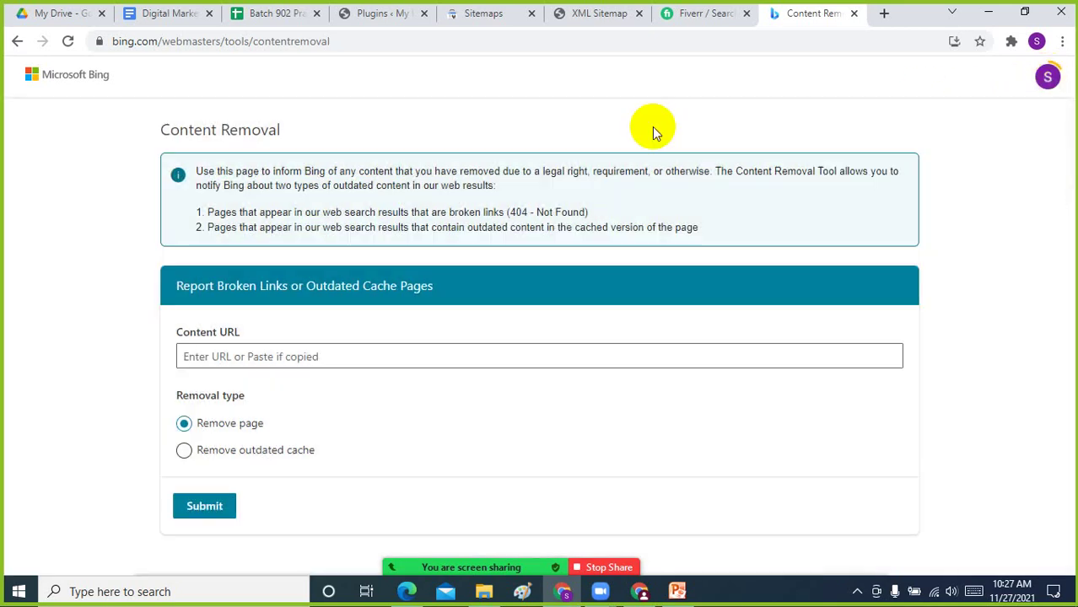
# Return to the WordPress plugins list, deactivate Site Kit by Google, and delete the plugin with its data
pyautogui.click(682, 15)
pyautogui.click(575, 12)
pyautogui.click(389, 12)
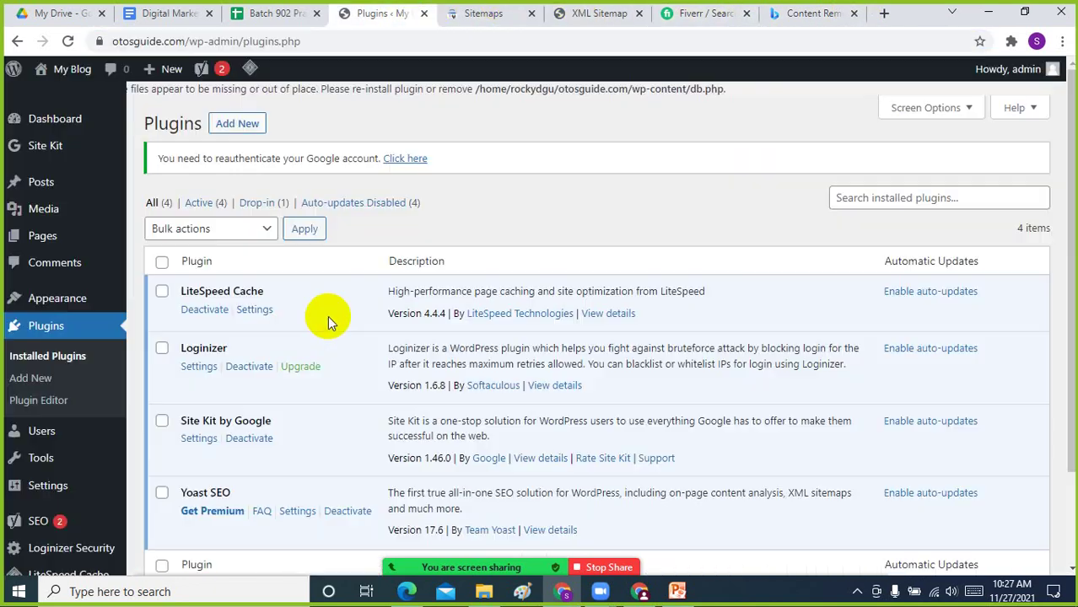
pyautogui.scroll(-3, 350, 466)
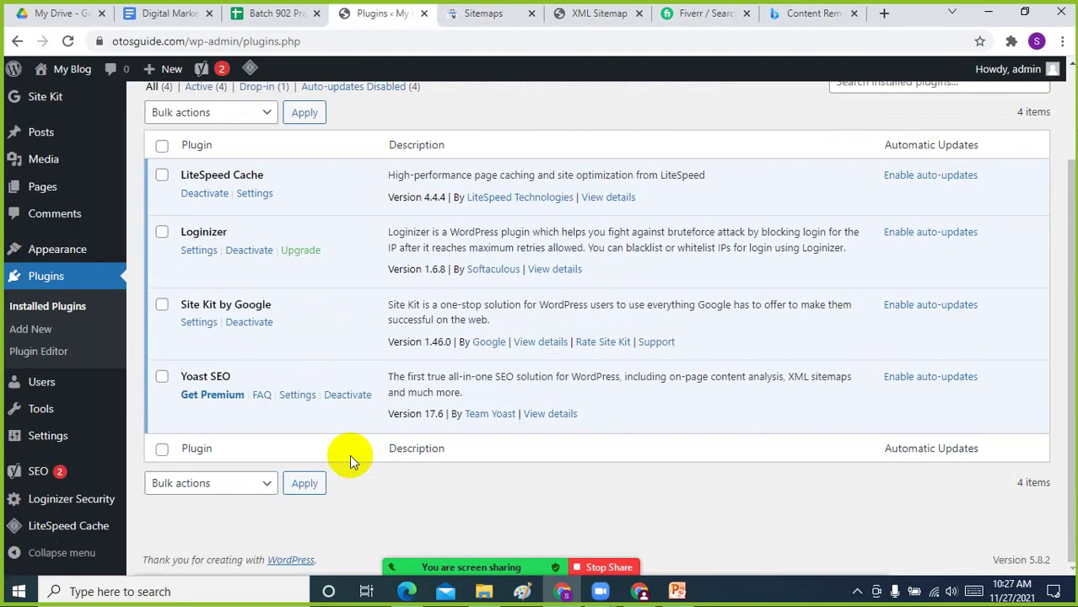
pyautogui.click(246, 325)
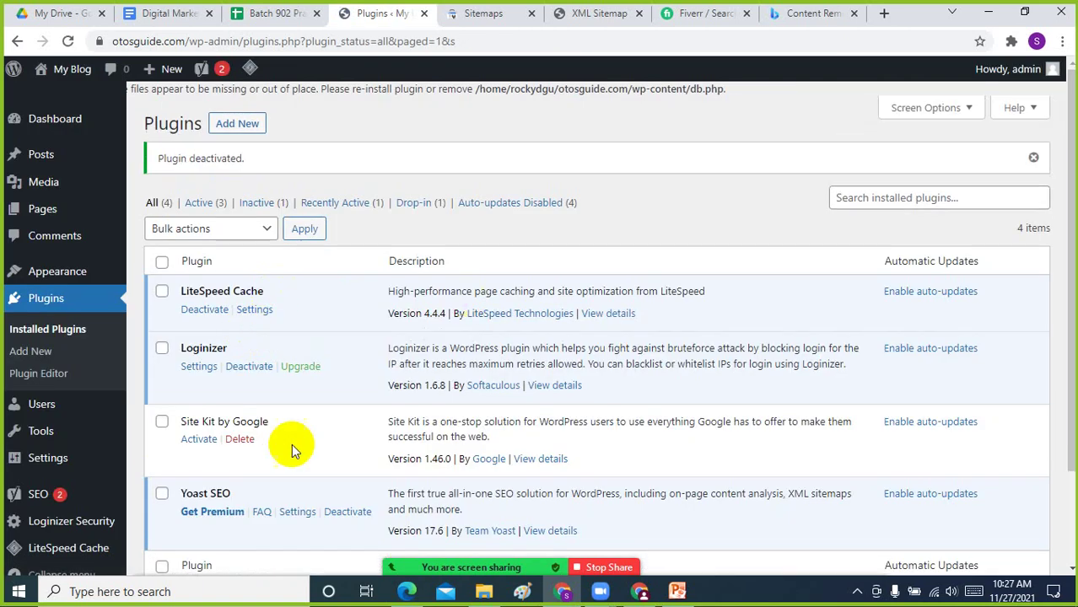
pyautogui.click(240, 439)
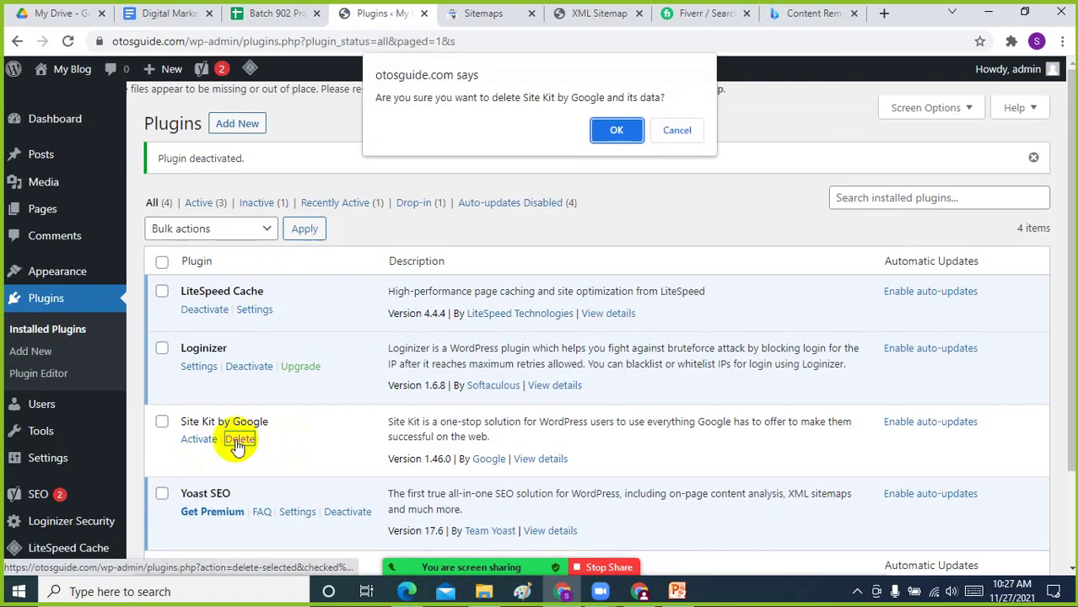
pyautogui.click(623, 119)
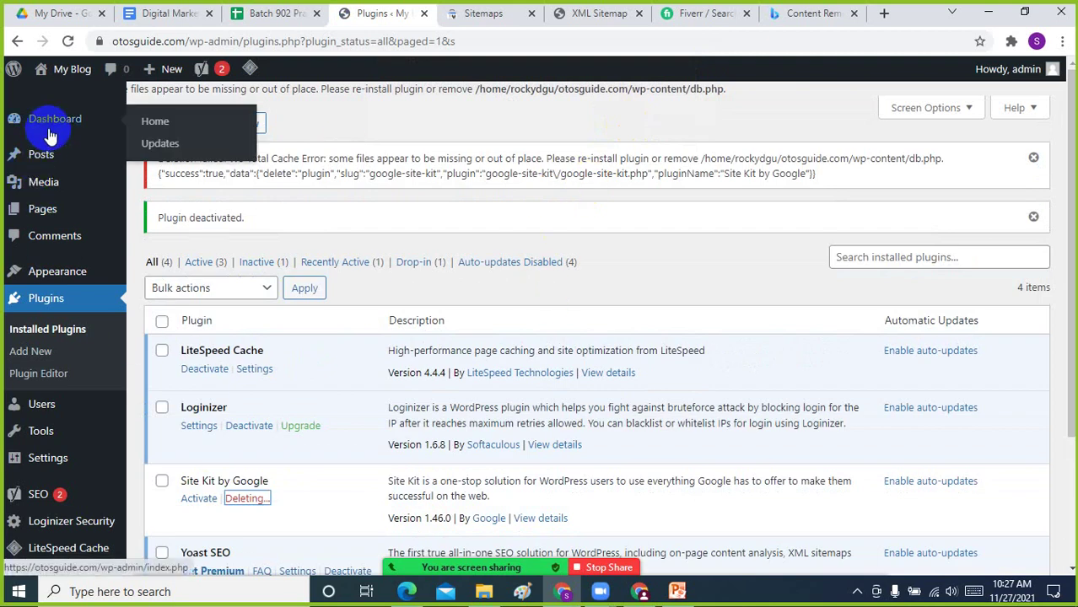
# Log out of the otosguide.com WordPress admin and close the login and Search Console Sitemaps tabs
pyautogui.click(50, 130)
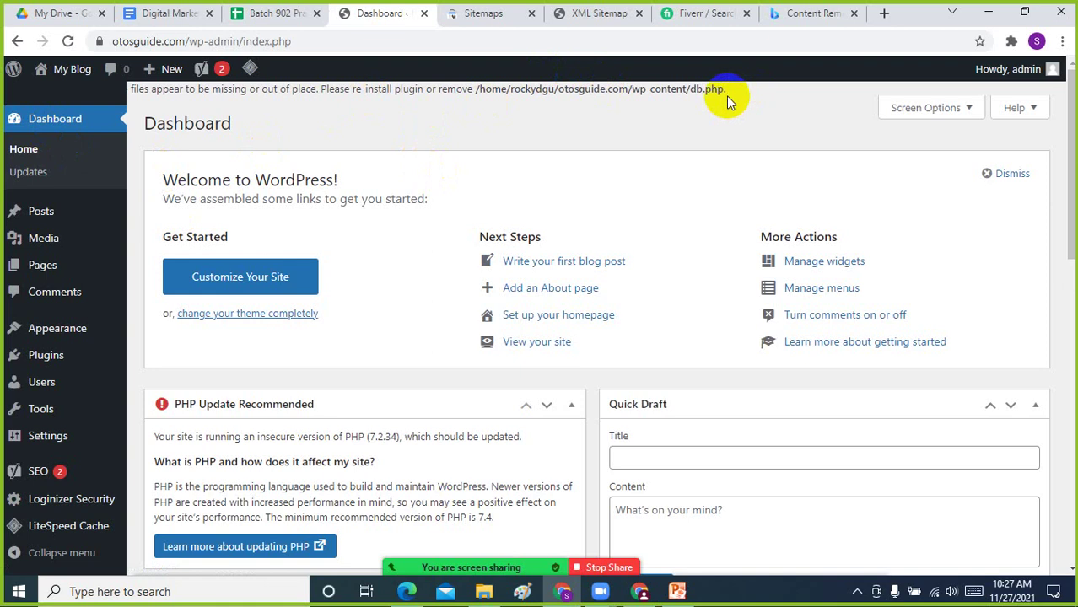
pyautogui.moveTo(1008, 69)
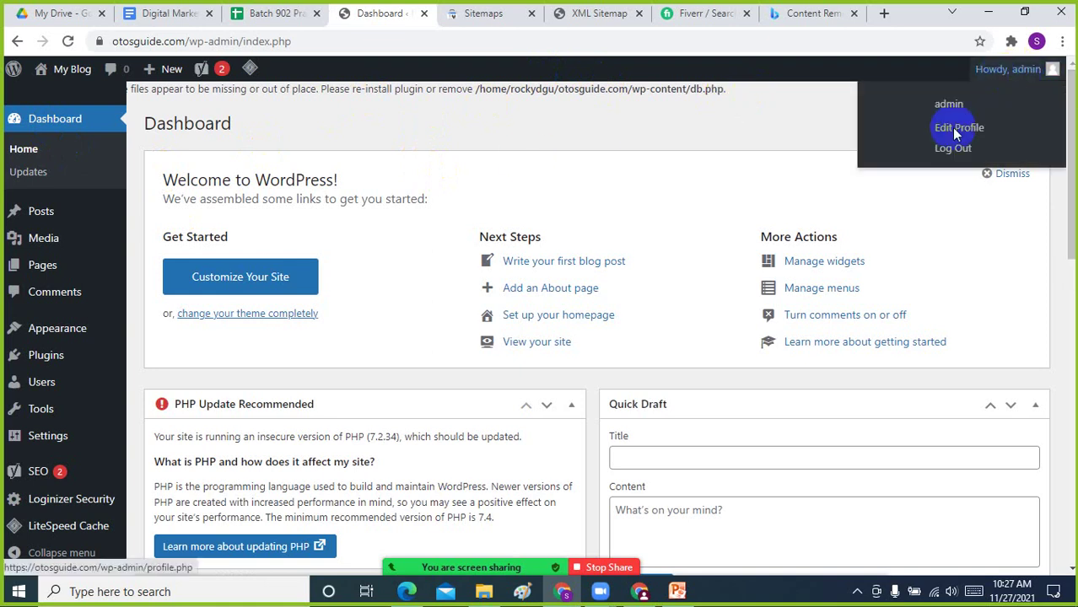
pyautogui.click(950, 150)
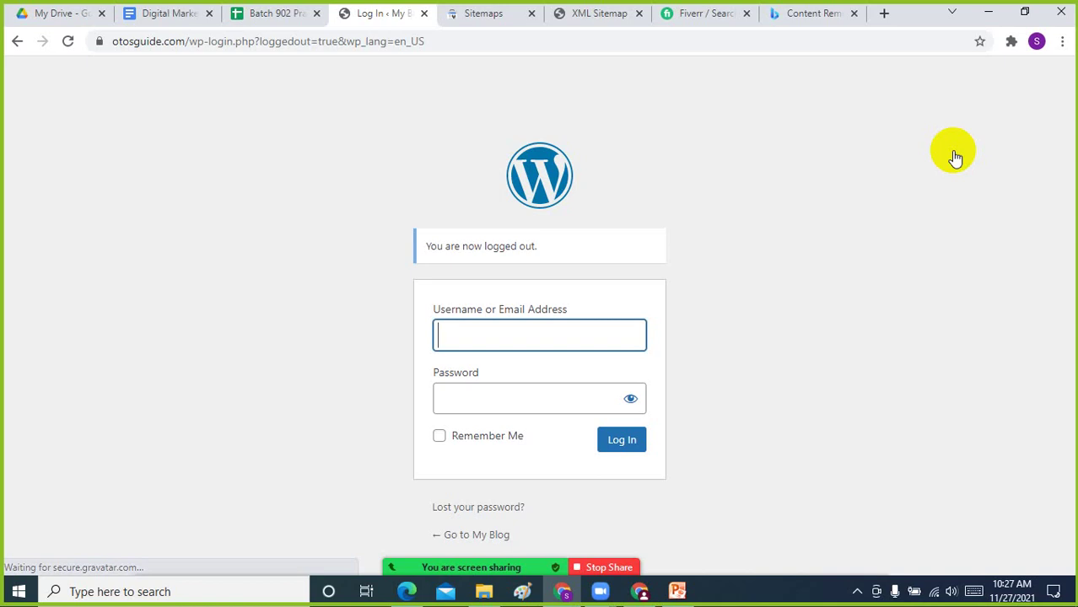
pyautogui.click(424, 13)
pyautogui.click(424, 13)
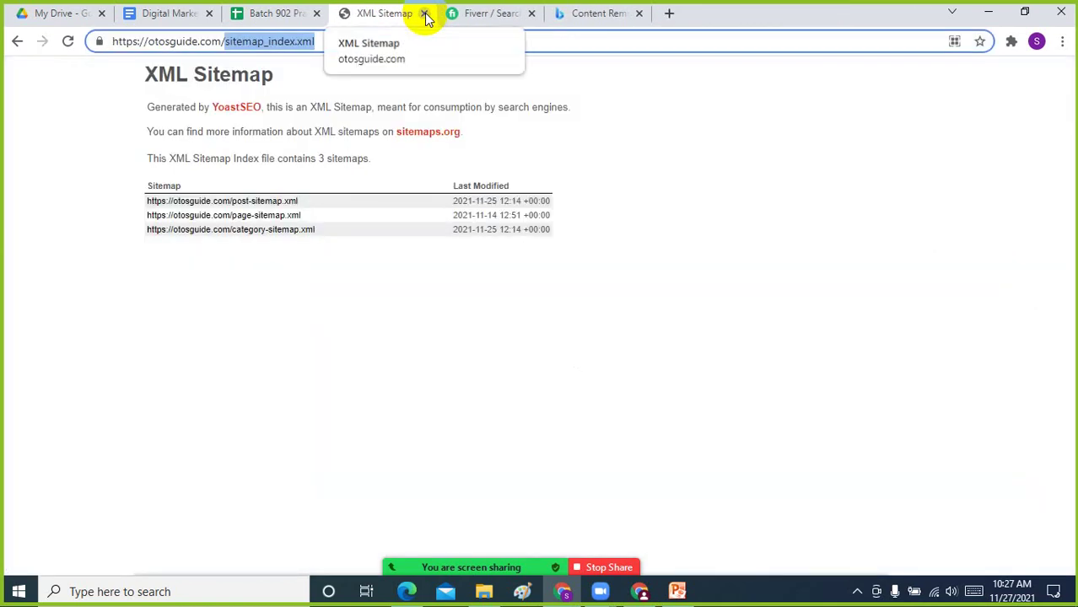
# Close the XML Sitemap, Fiverr search and Bing Content Removal tabs, leaving a blank new tab beside the class documents
pyautogui.click(424, 14)
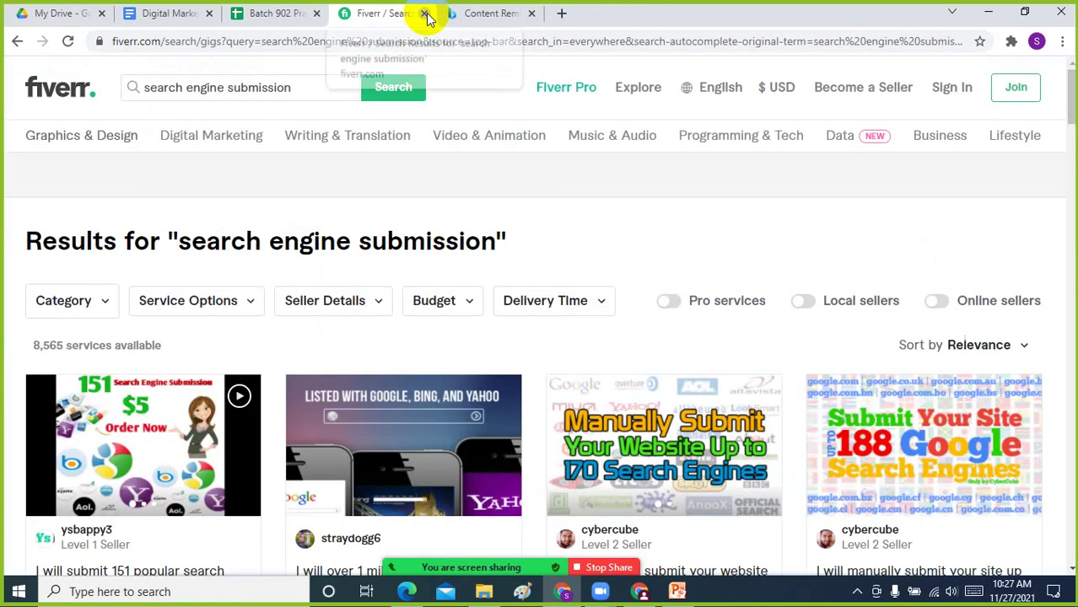
pyautogui.click(426, 15)
pyautogui.click(453, 14)
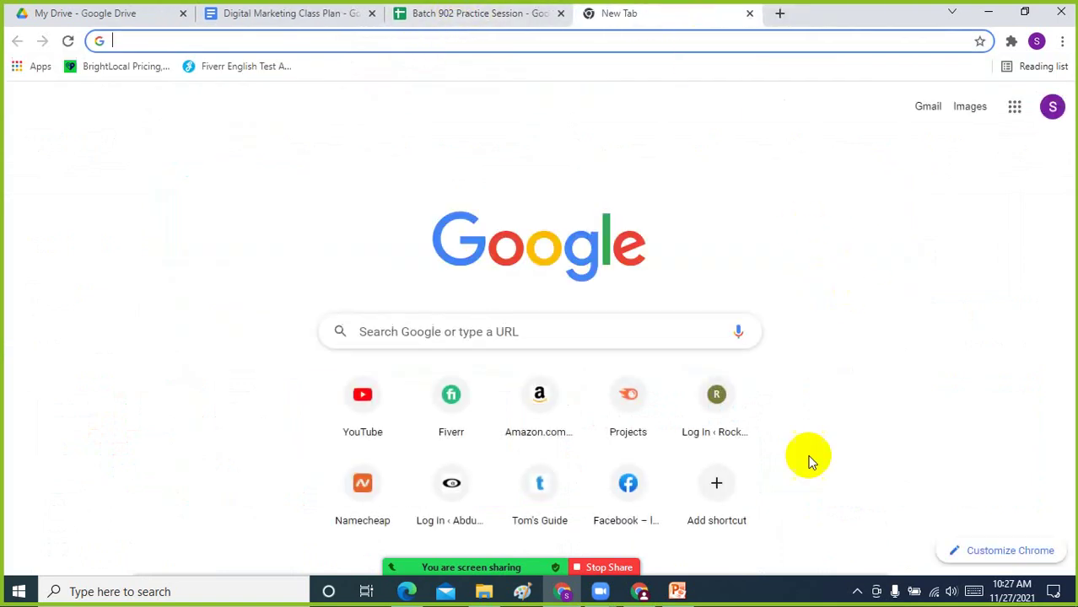
# Start a Zoom text annotation over the blank area beside the Google logo and write "Website Audit"
pyautogui.click(661, 561)
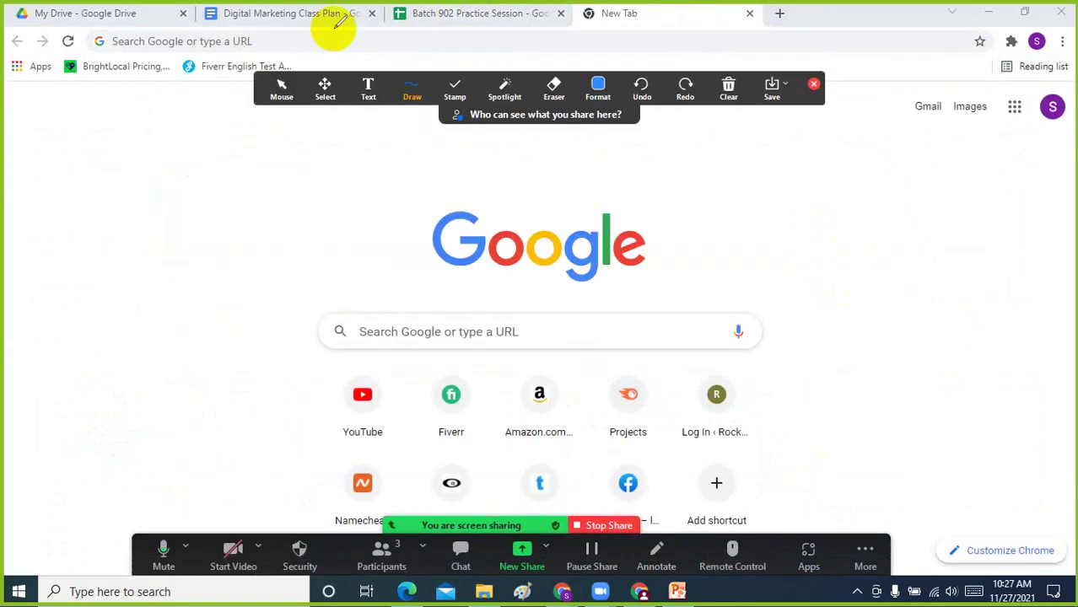
pyautogui.click(368, 87)
pyautogui.click(66, 150)
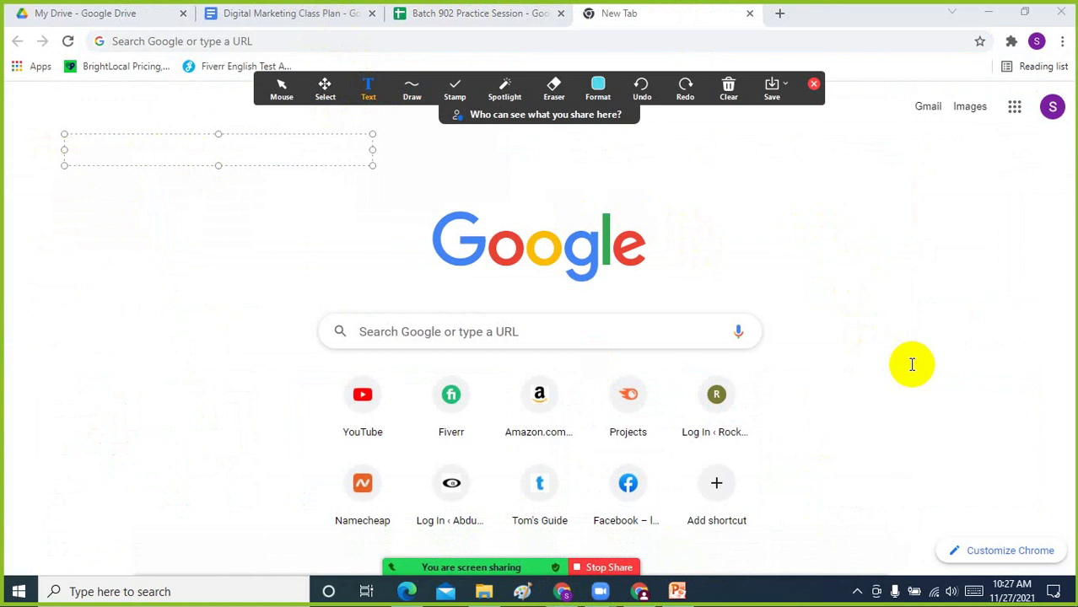
pyautogui.write('Website Audit')
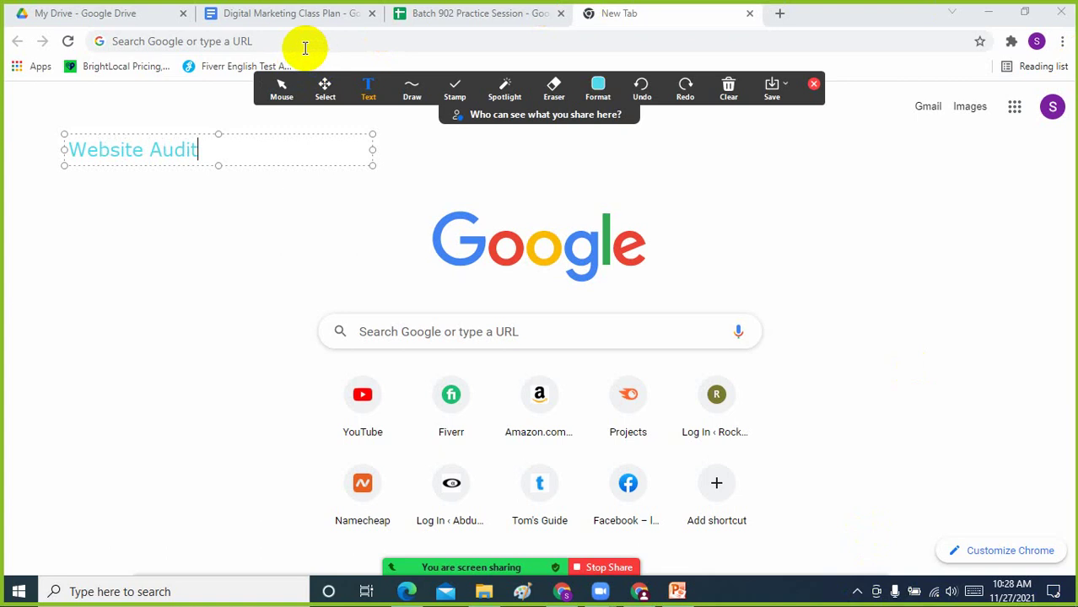
# Add "Keyword Research" as the second line of the text annotation
pyautogui.press('Return')
pyautogui.write('K')
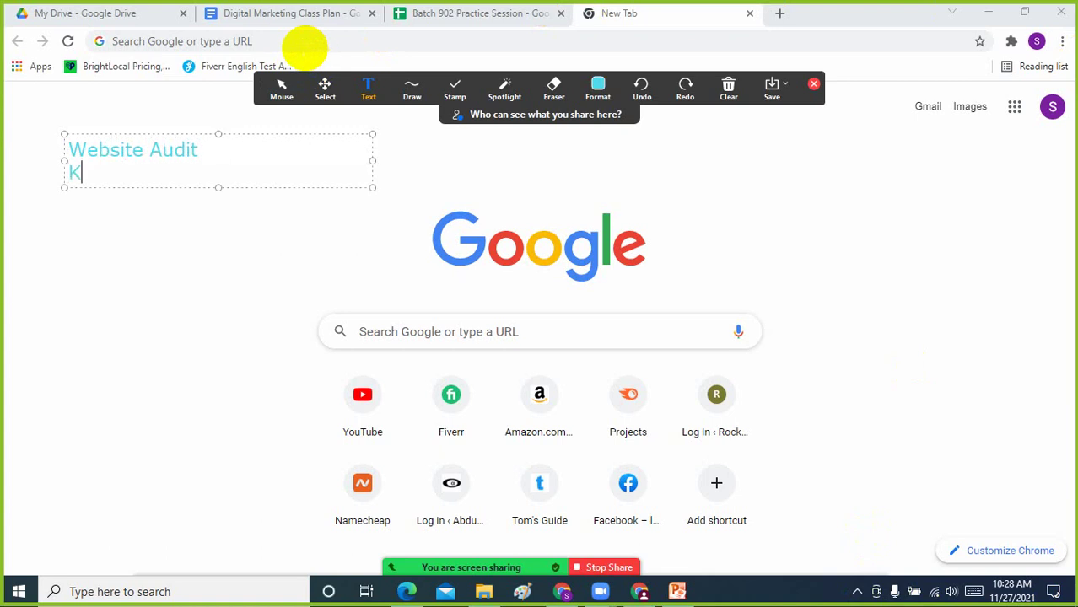
pyautogui.write('wy')
pyautogui.press('BackSpace')
pyautogui.press('BackSpace')
pyautogui.write('e')
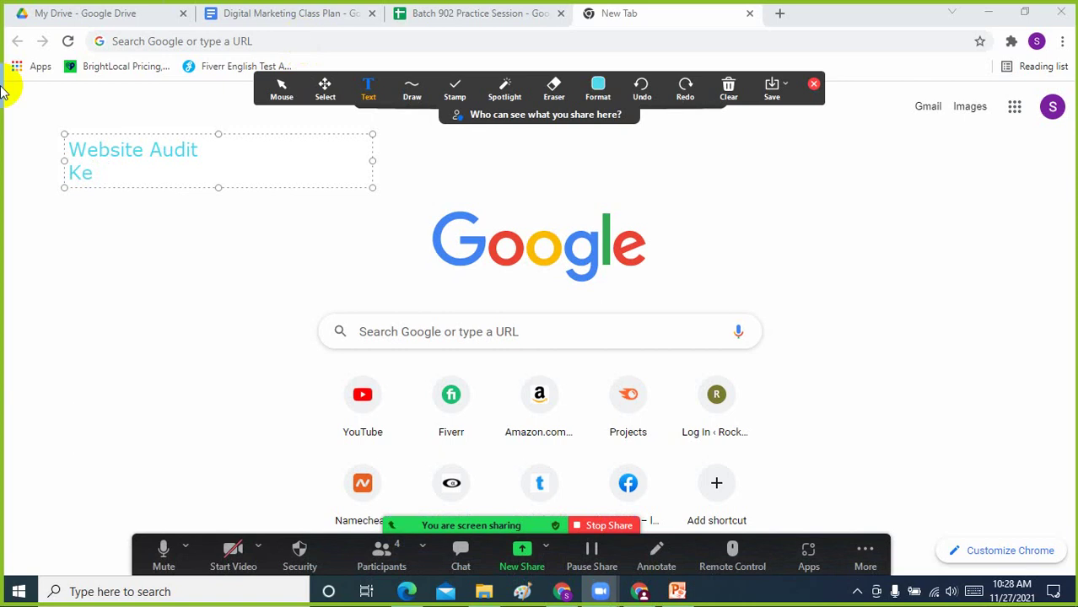
pyautogui.write('w')
pyautogui.press('BackSpace')
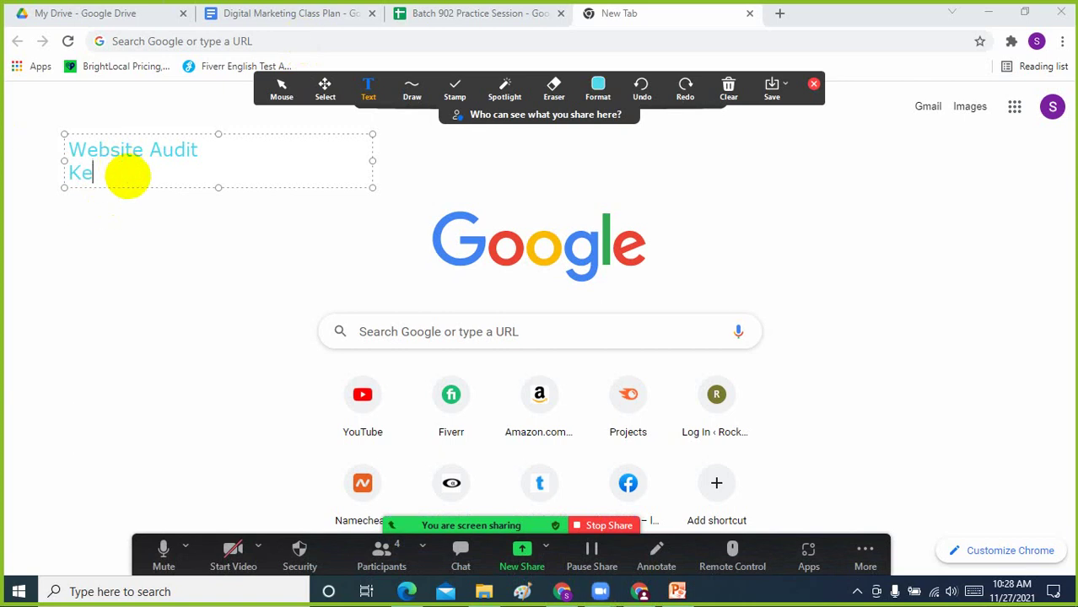
pyautogui.write('yword Re')
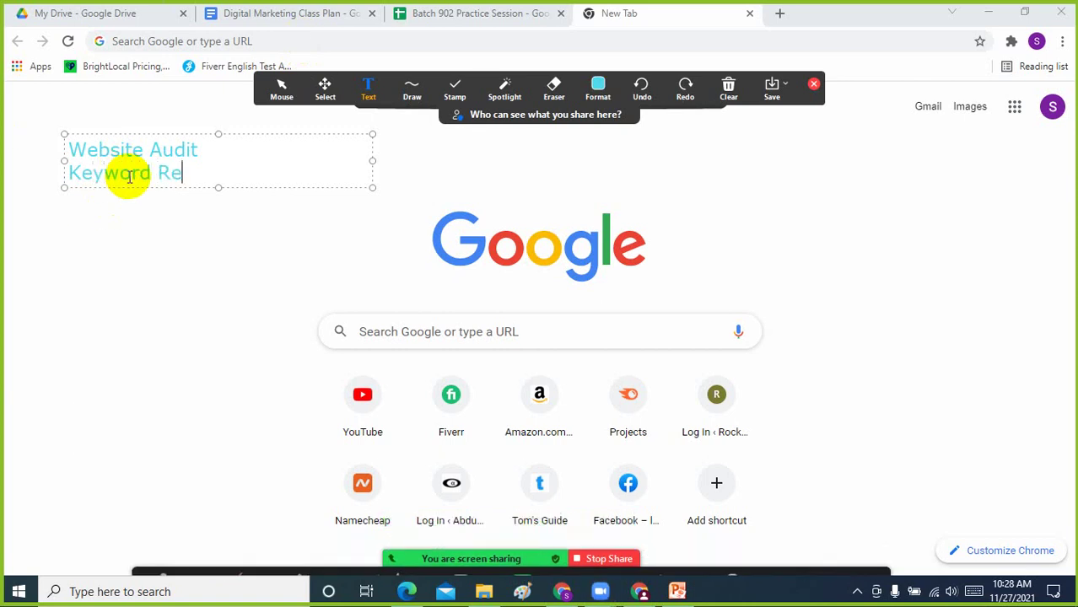
pyautogui.write('search')
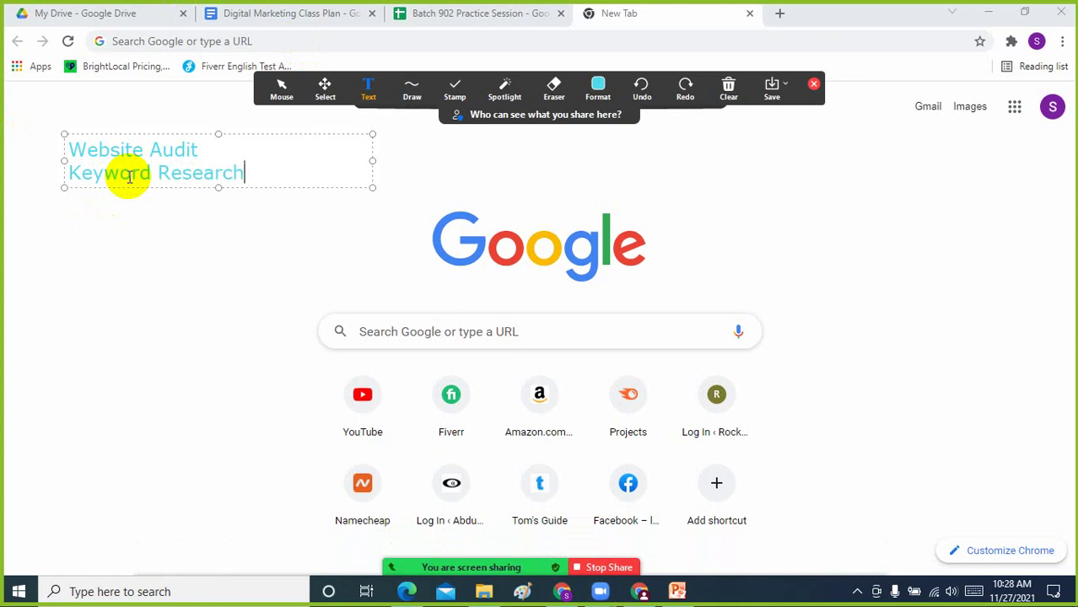
# Add "Content Writing" and "On page SEO" as the next two lines of the text annotation
pyautogui.press('Return')
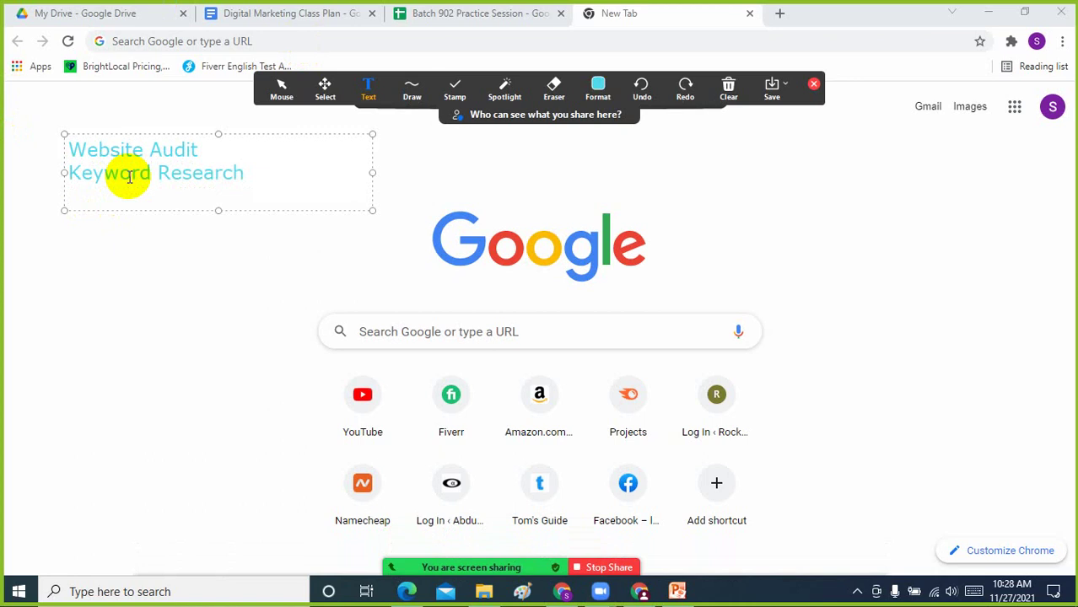
pyautogui.write('On')
pyautogui.press('BackSpace')
pyautogui.press('BackSpace')
pyautogui.write('Content ')
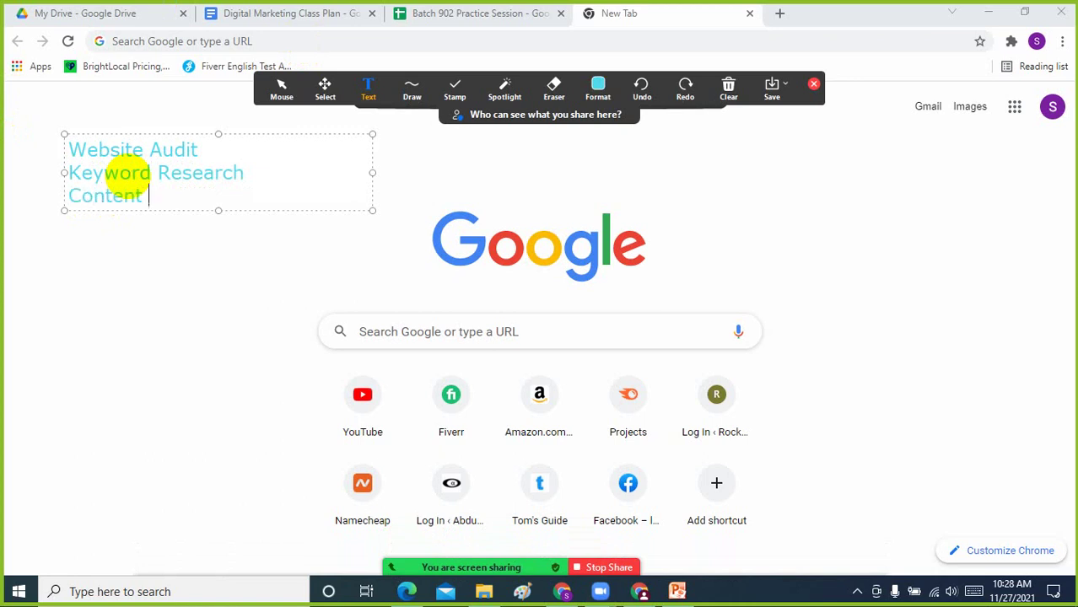
pyautogui.write('Writing')
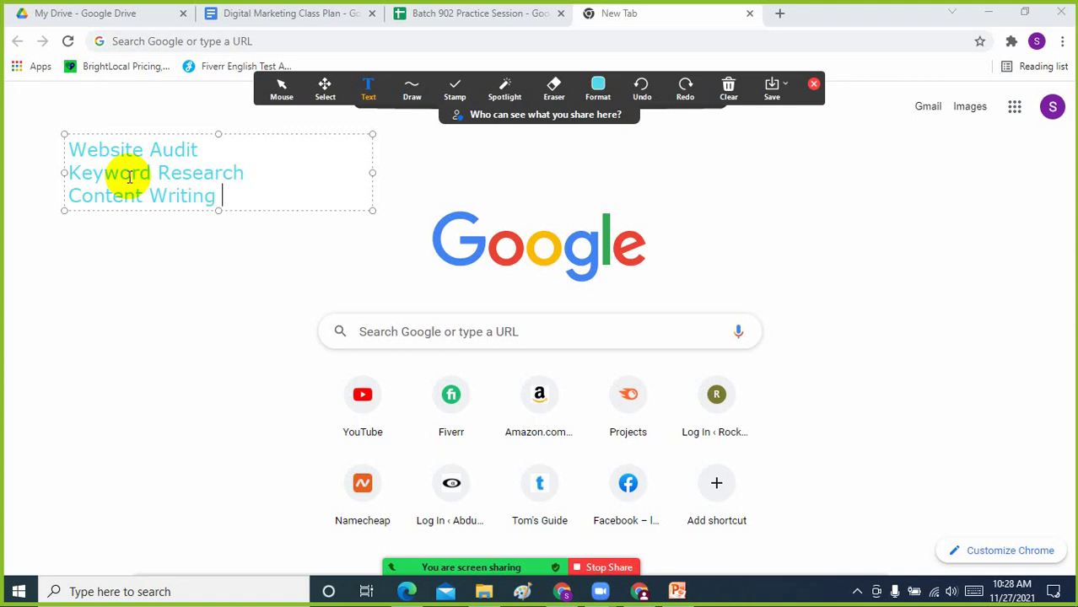
pyautogui.press('Return')
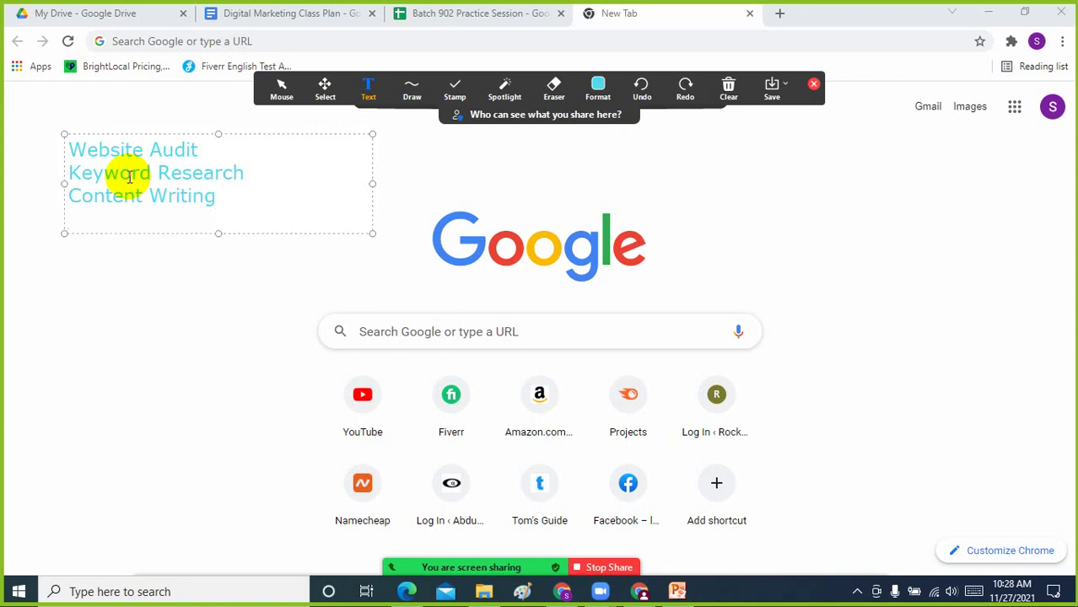
pyautogui.write('On page SEO')
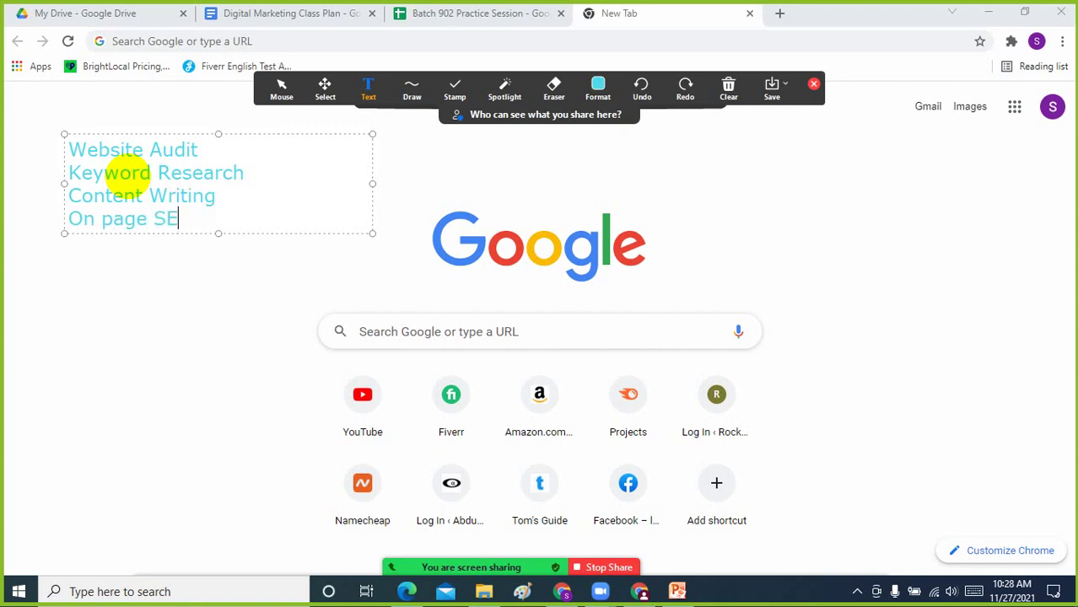
# Add "Search Engine Submission" as the fifth line of the text annotation
pyautogui.press('Return')
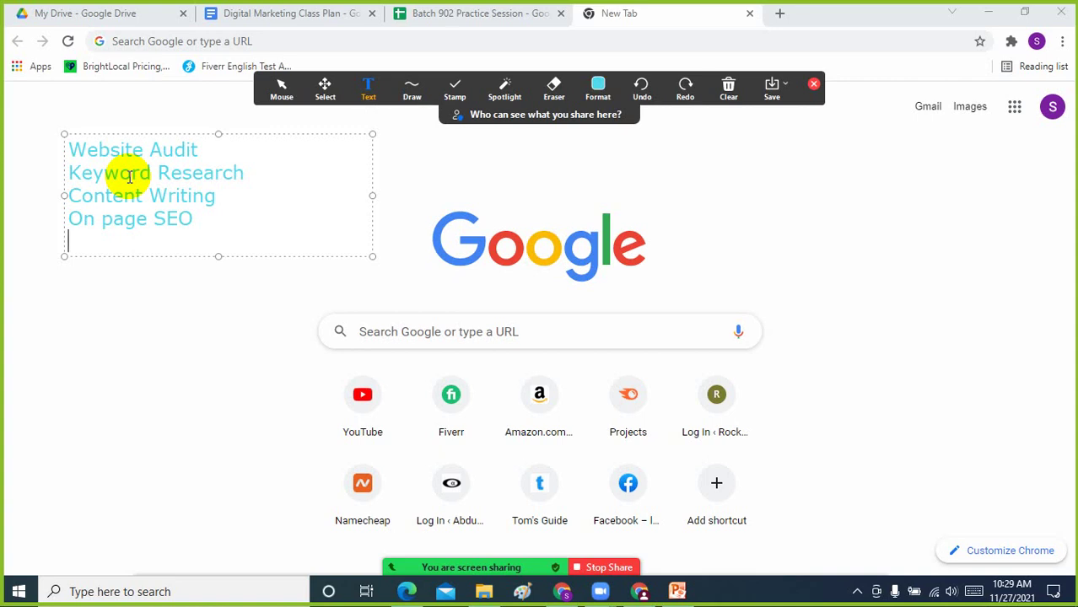
pyautogui.write('Search EN')
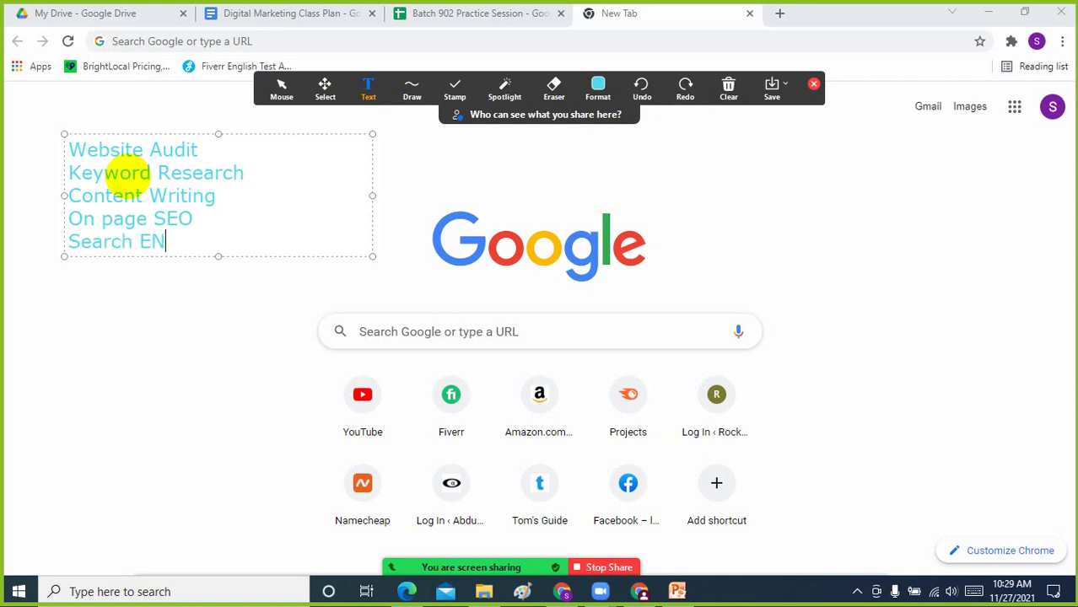
pyautogui.press('BackSpace')
pyautogui.write('ngine Submisson')
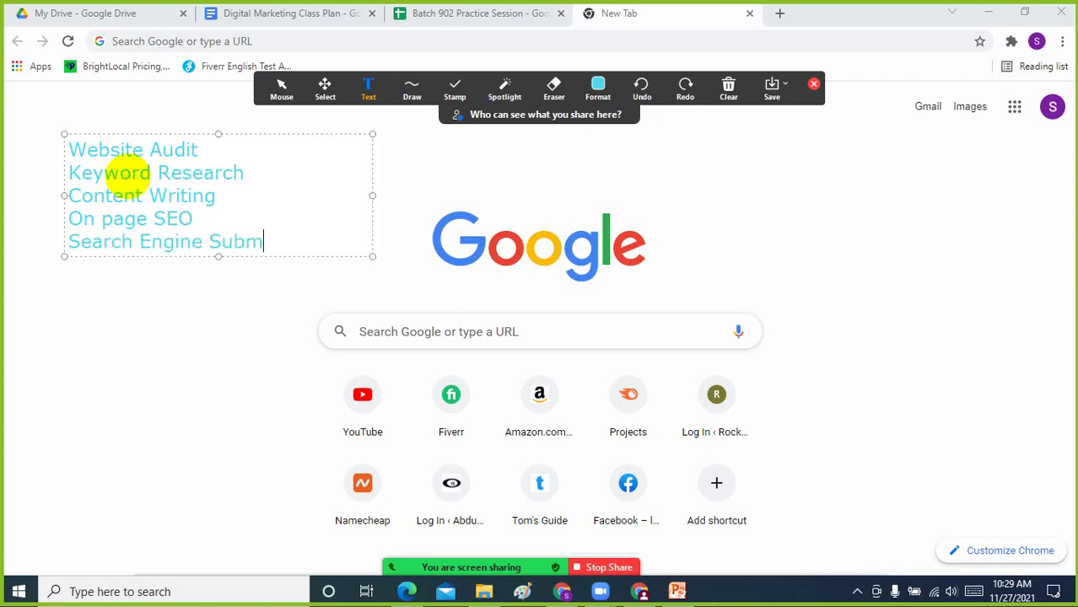
pyautogui.press('BackSpace')
pyautogui.press('BackSpace')
pyautogui.write('ion')
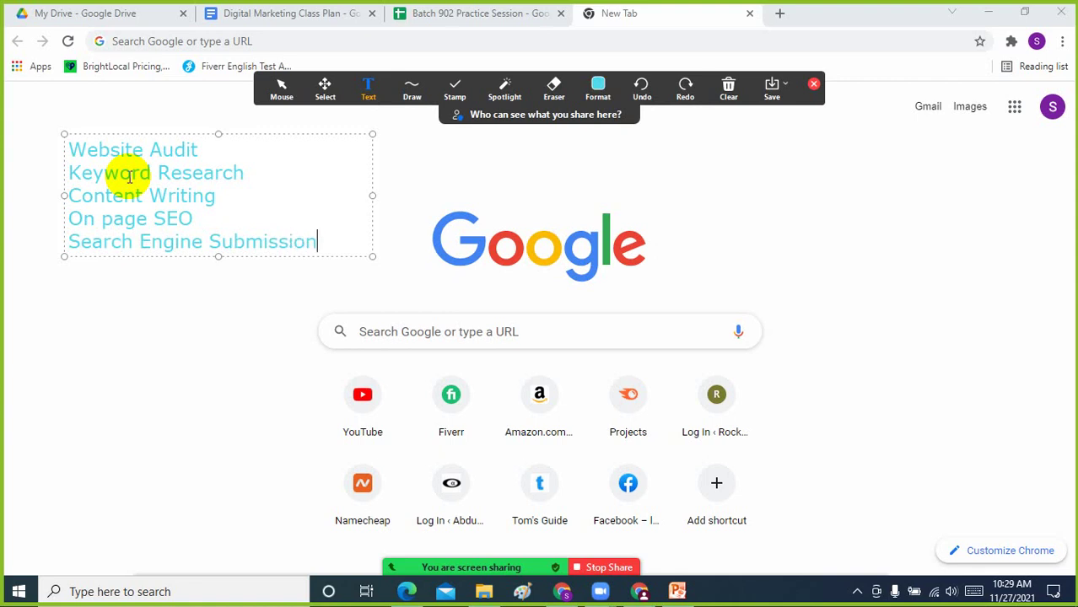
pyautogui.press('Return')
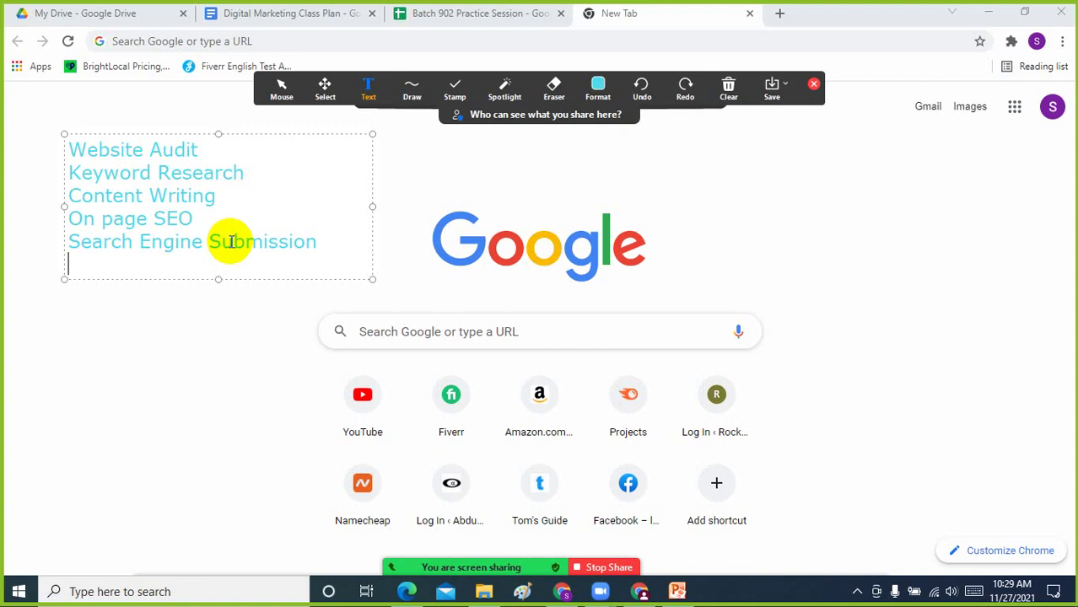
# Clear the annotation list and end annotating, and admit the participant from the Zoom waiting room
pyautogui.moveTo(330, 241); pyautogui.dragTo(65, 146)
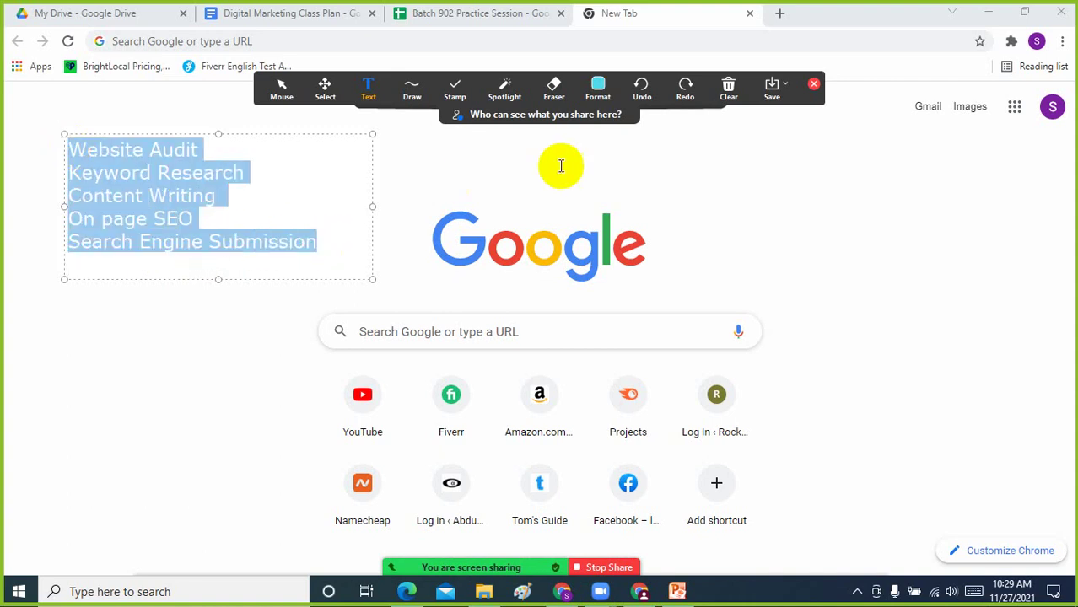
pyautogui.click(728, 88)
pyautogui.click(750, 118)
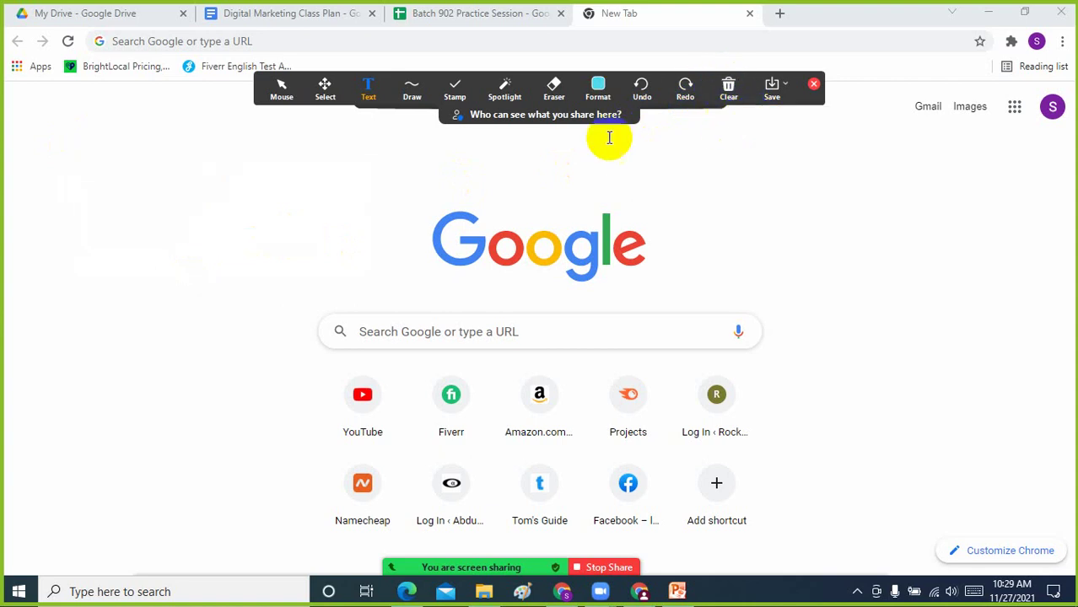
pyautogui.click(814, 83)
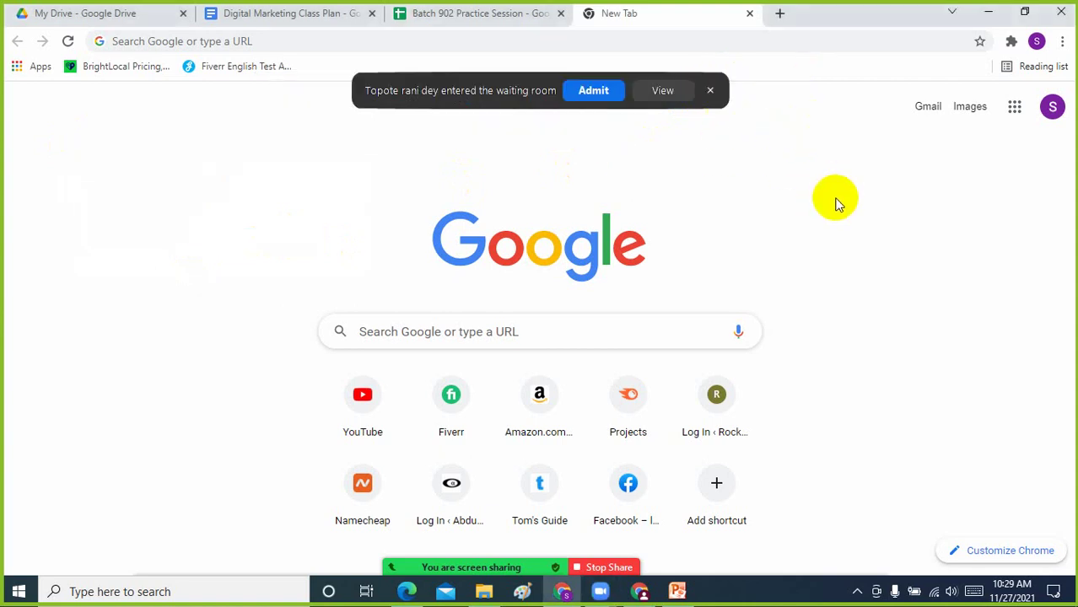
pyautogui.click(583, 96)
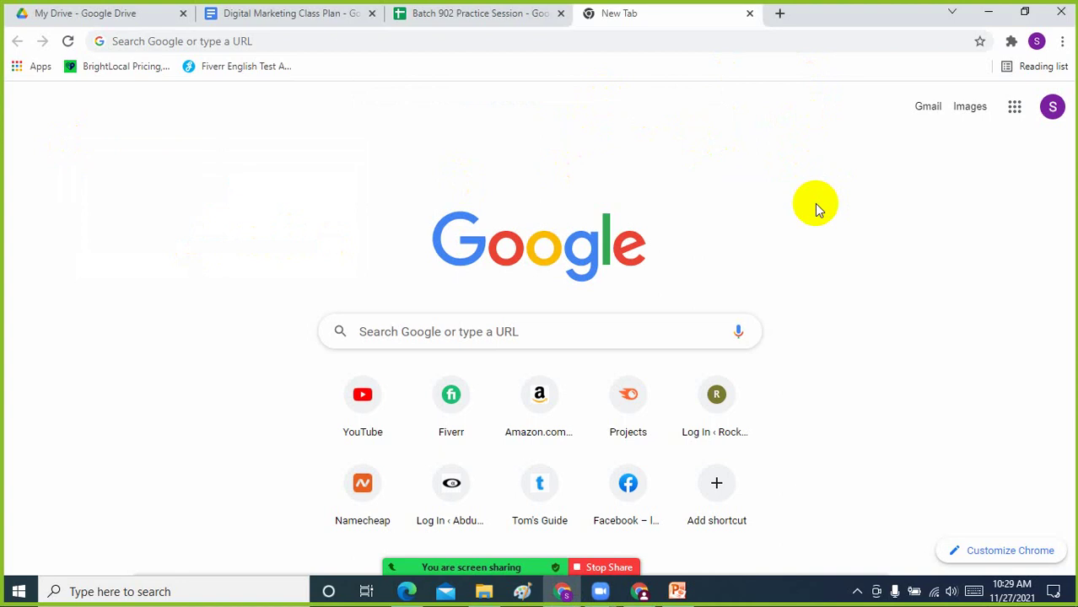
# Search Google for "domain hosting" in the blank tab
pyautogui.click(657, 41)
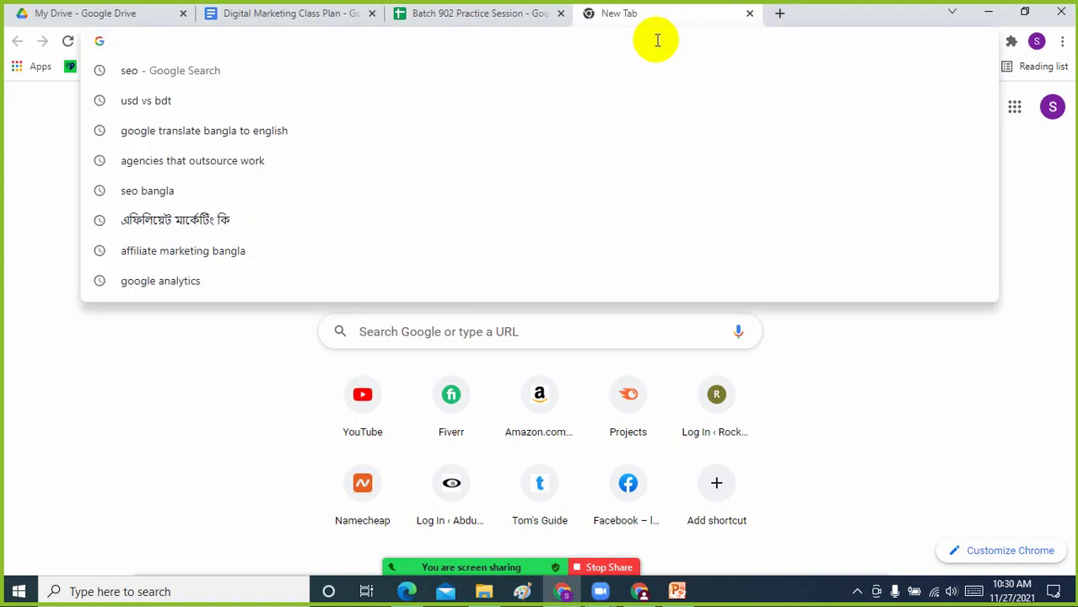
pyautogui.write('don')
pyautogui.press('BackSpace')
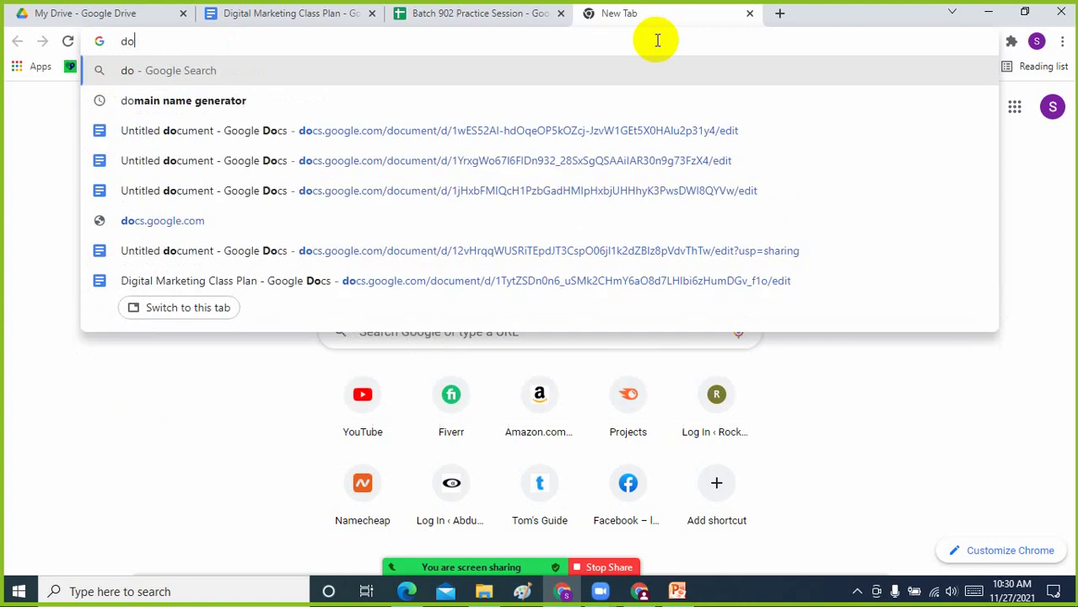
pyautogui.write('main')
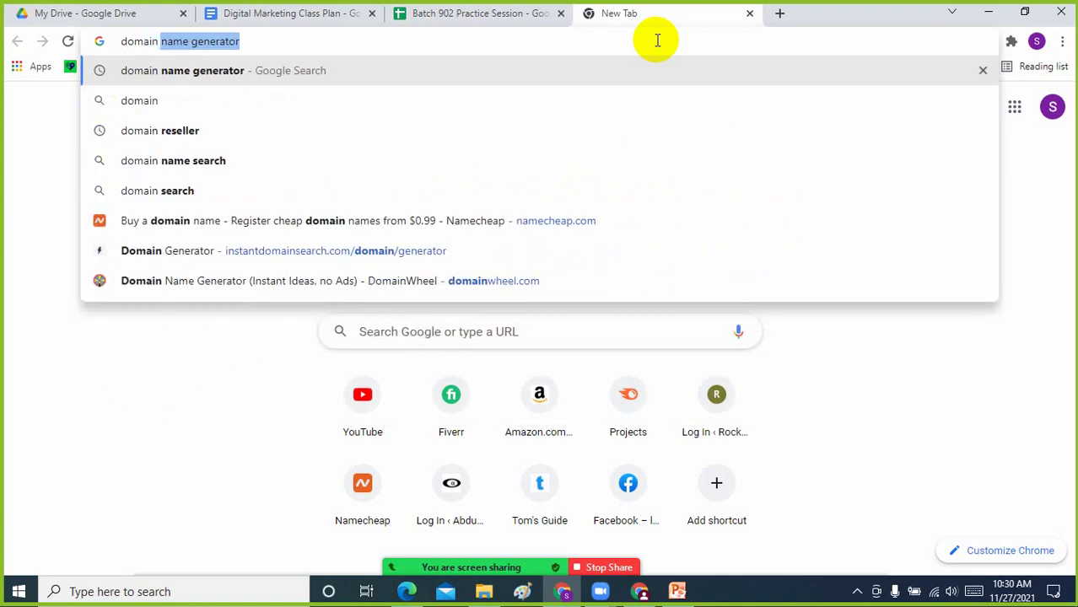
pyautogui.write(' drh')
pyautogui.press('BackSpace')
pyautogui.press('BackSpace')
pyautogui.press('BackSpace')
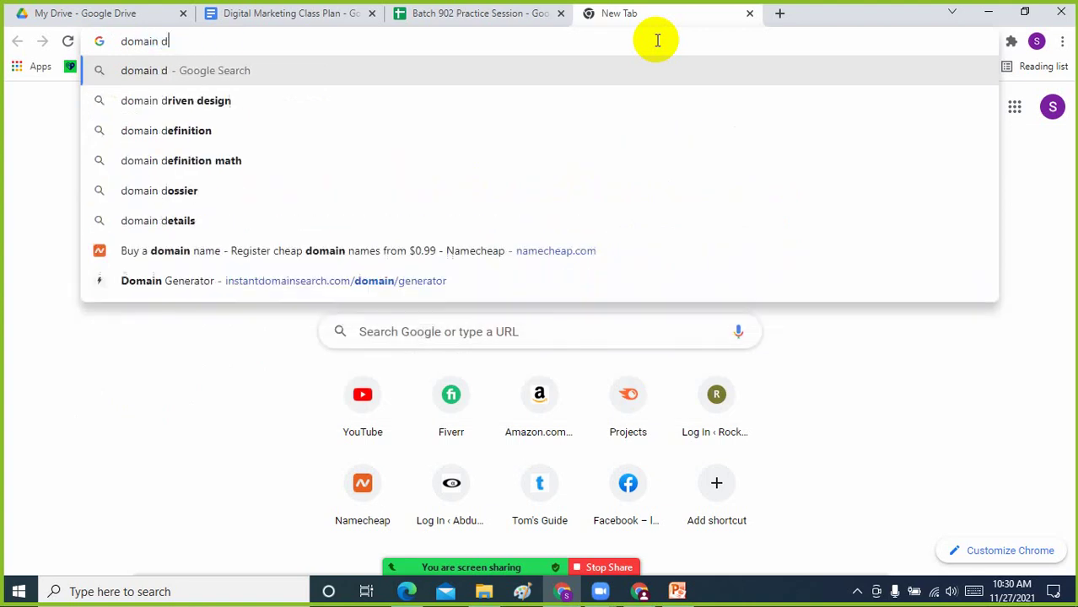
pyautogui.write('h')
pyautogui.write('o')
pyautogui.press('BackSpace')
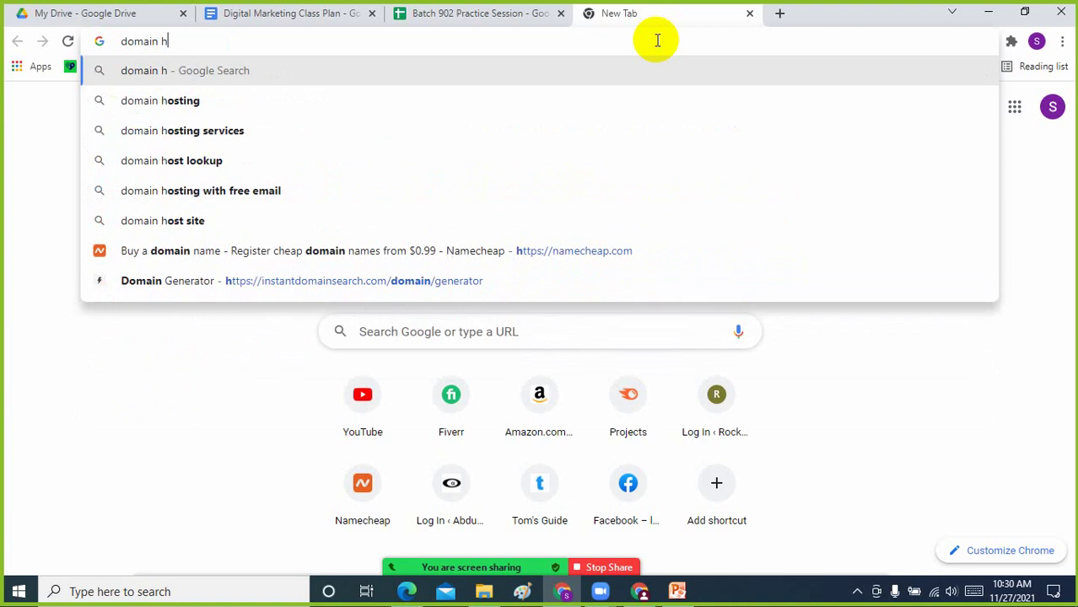
pyautogui.write('os')
pyautogui.press('Return')
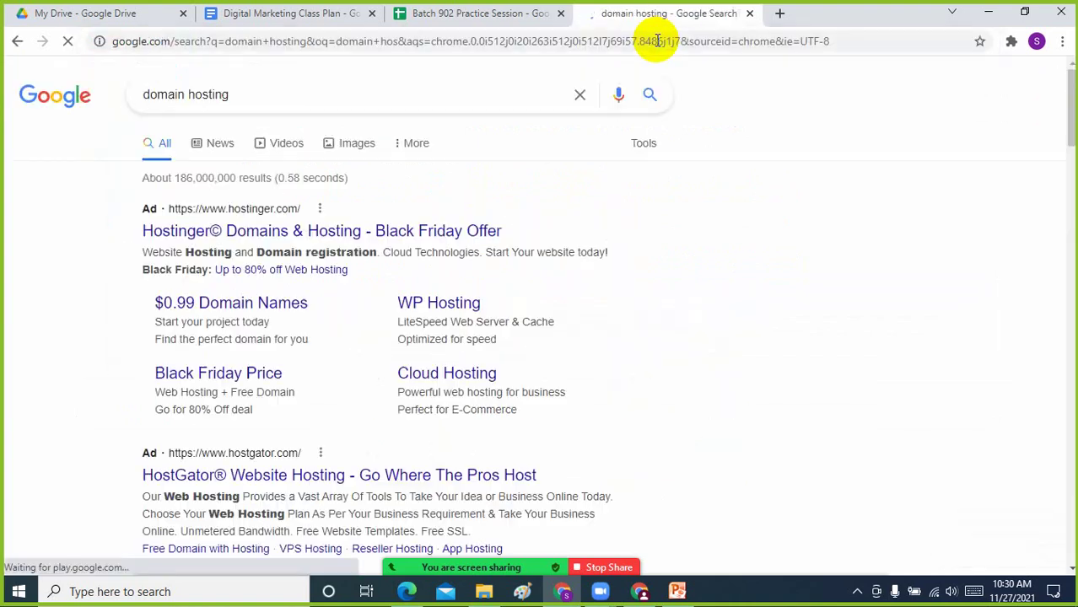
pyautogui.click(263, 85)
pyautogui.hotkey('ctrl', 'a')
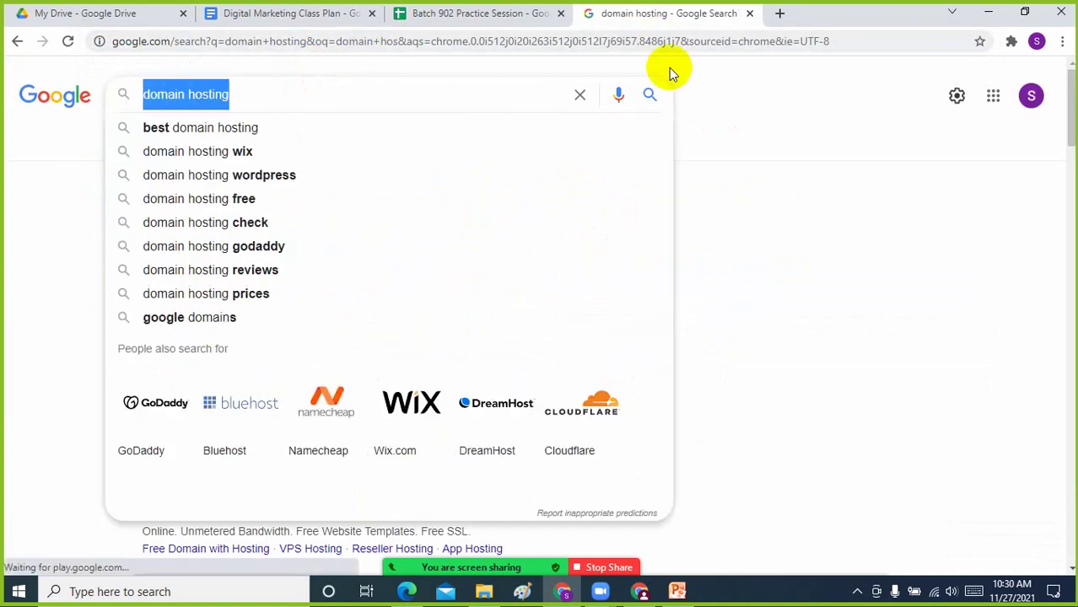
pyautogui.click(901, 134)
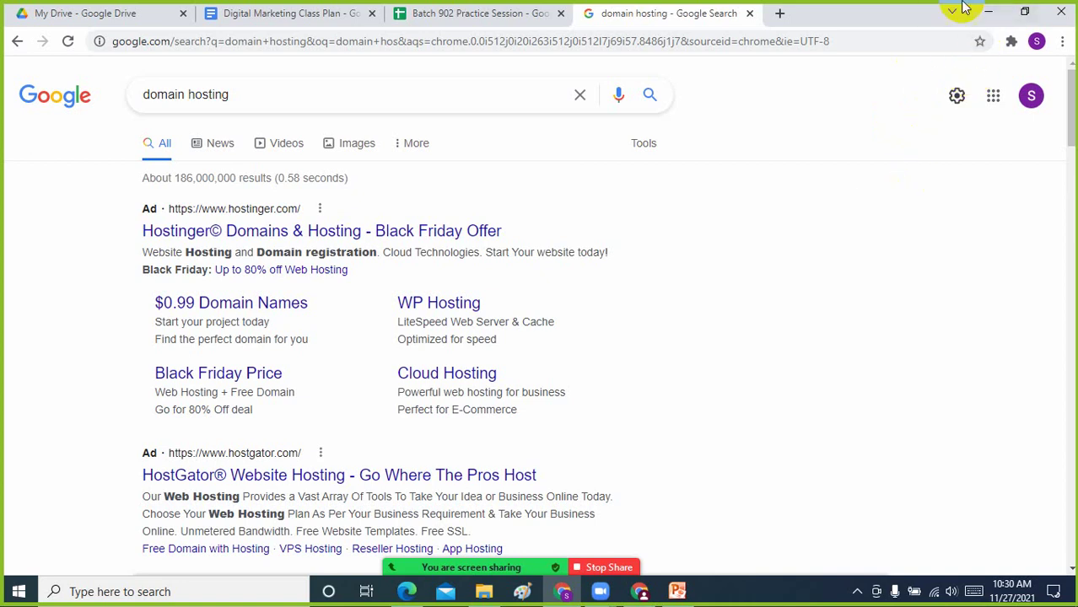
# Check the Digital Marketing Class Plan and Batch 902 Practice Session tabs, and look through the domain hosting search results
pyautogui.click(240, 13)
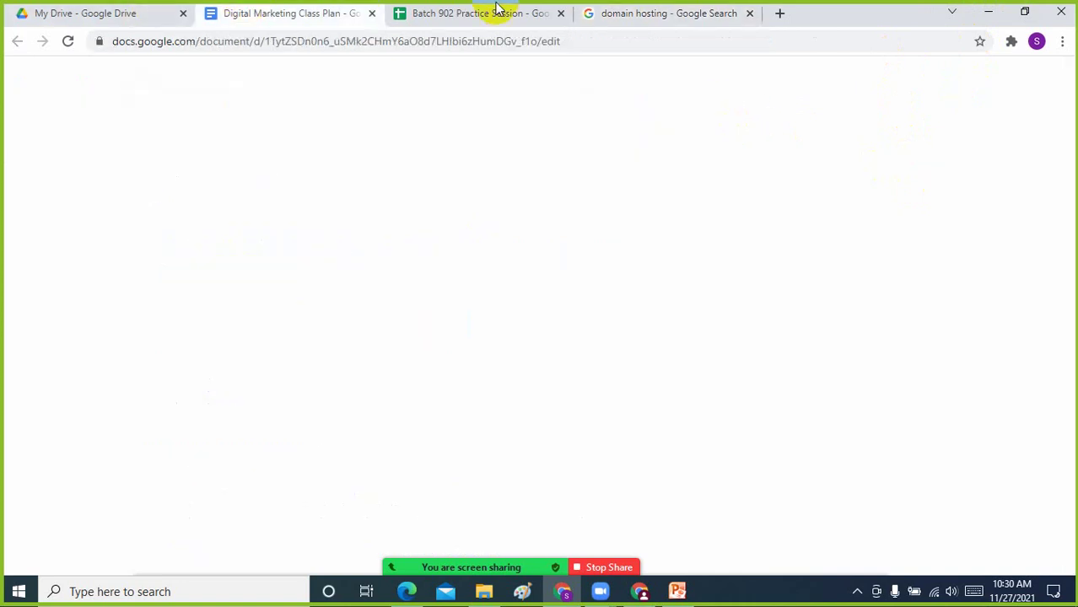
pyautogui.click(493, 12)
pyautogui.click(641, 13)
pyautogui.scroll(-9, 788, 295)
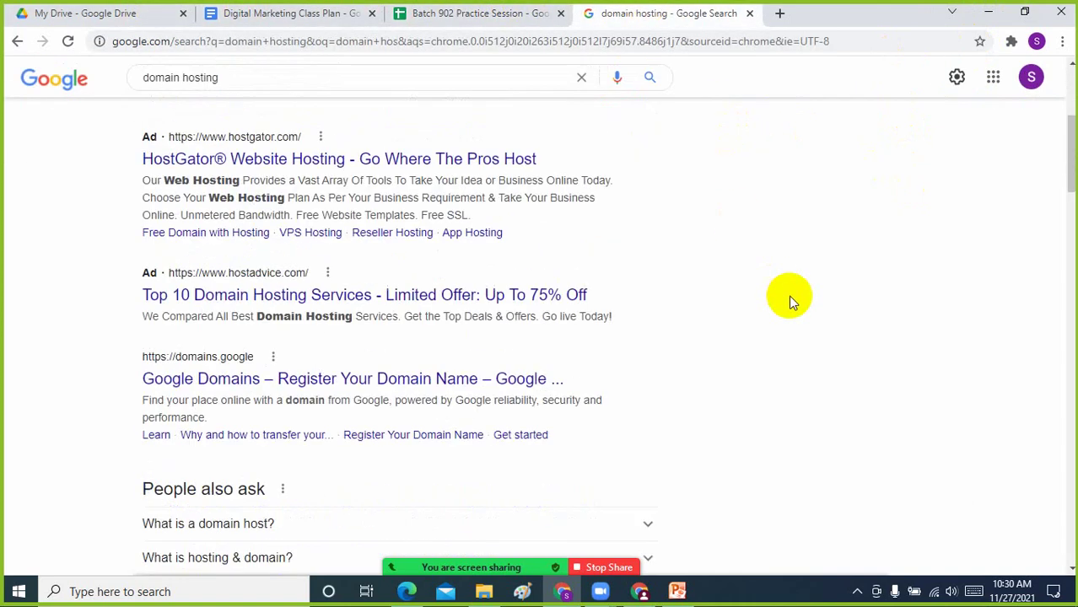
pyautogui.scroll(7, 788, 295)
pyautogui.scroll(2, 788, 294)
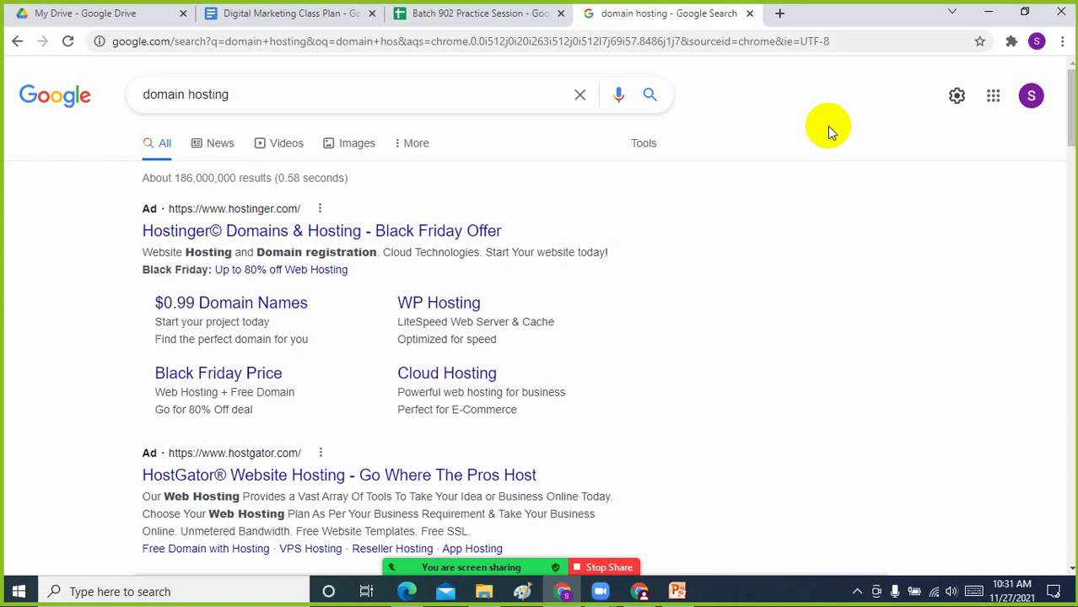
# Go through the Class: 5 checklist in the Digital Marketing Class Plan, from Sitemap.xml to "Make sure your site loads fast"
pyautogui.click(287, 13)
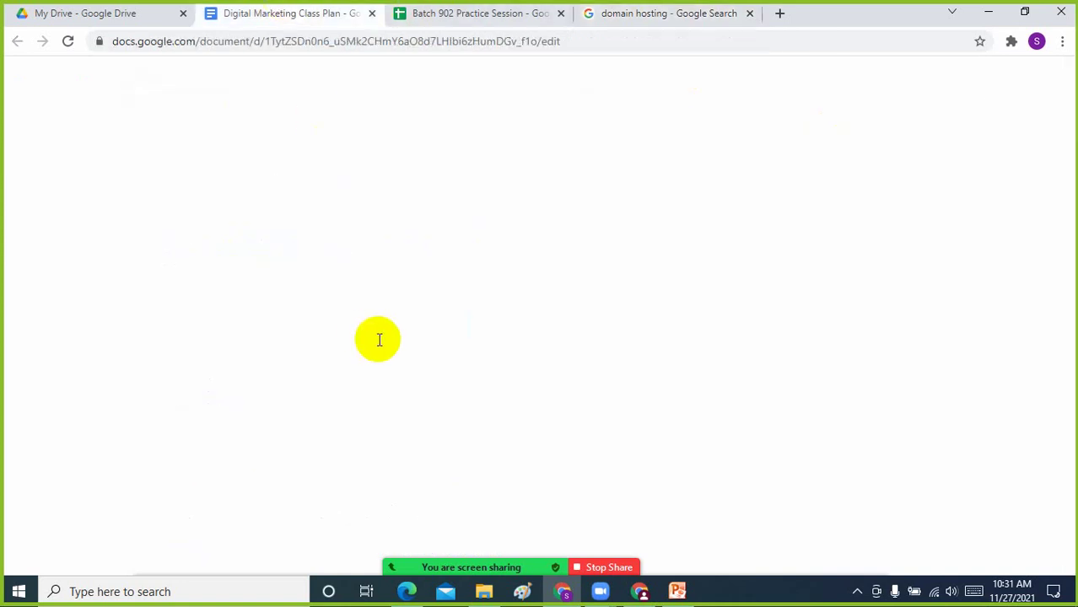
pyautogui.scroll(-2, 489, 403)
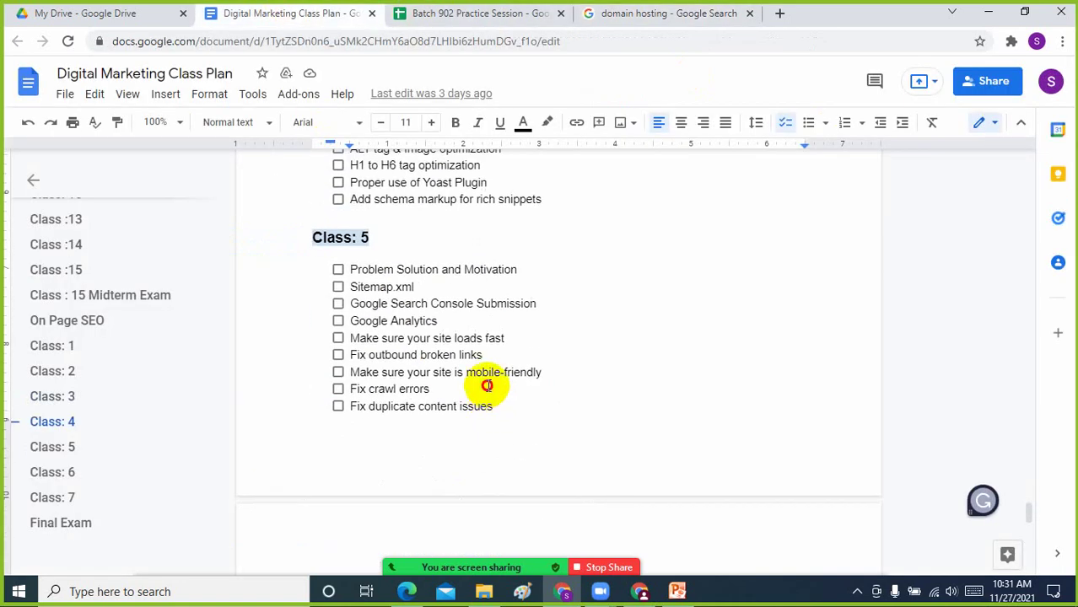
pyautogui.scroll(2, 495, 380)
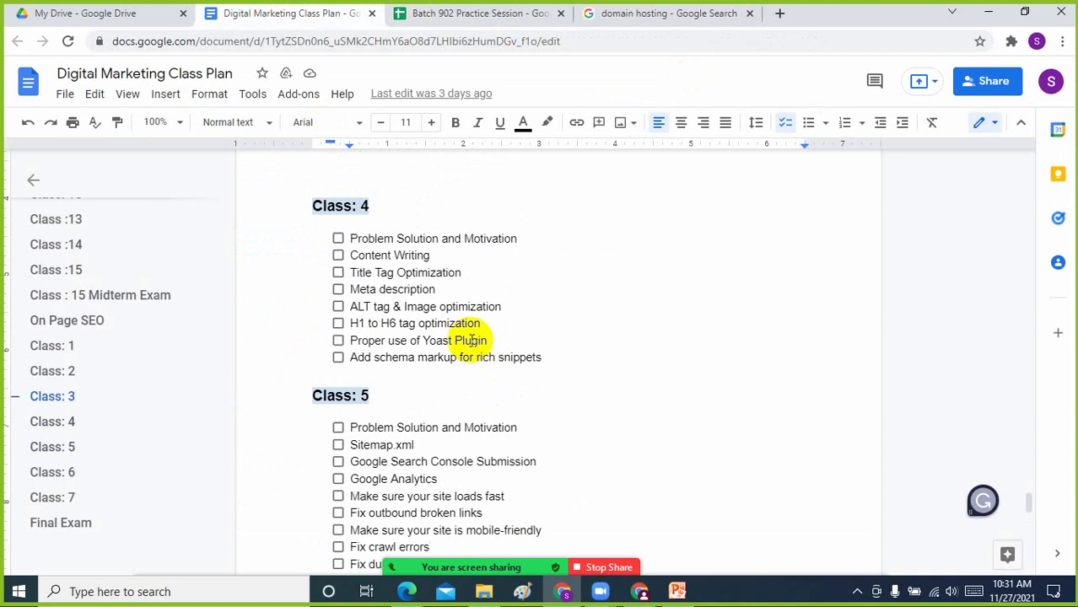
pyautogui.scroll(-2, 470, 339)
pyautogui.click(428, 288)
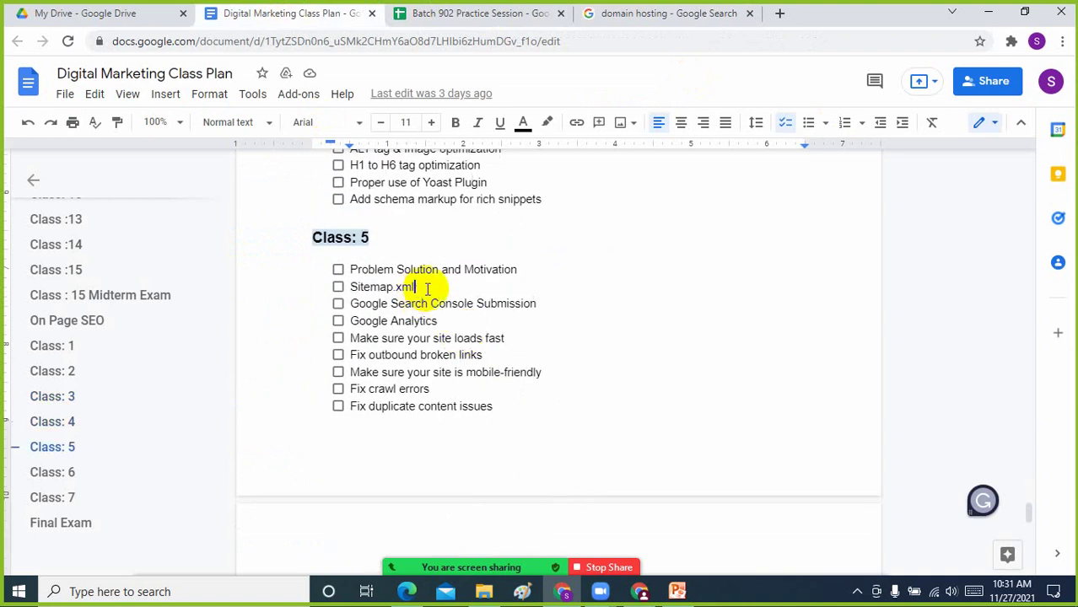
pyautogui.click(389, 304)
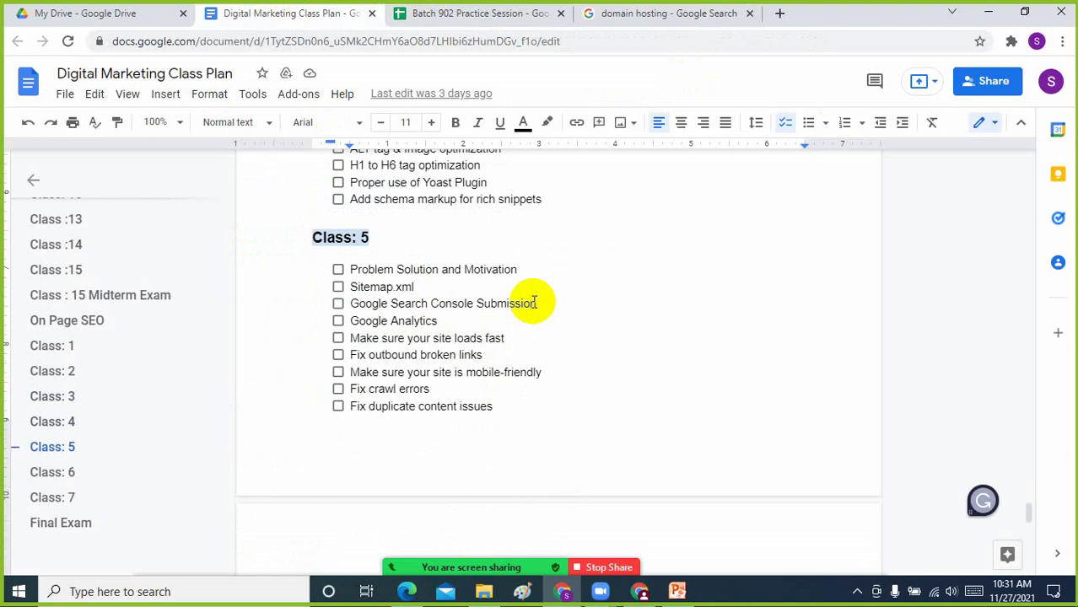
pyautogui.click(364, 321)
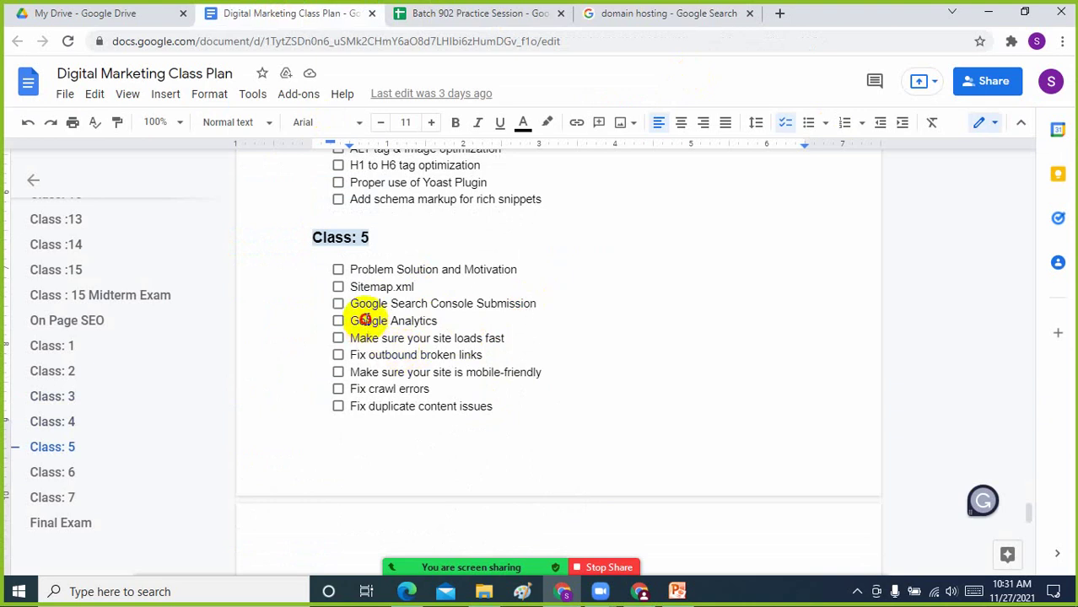
pyautogui.click(440, 321)
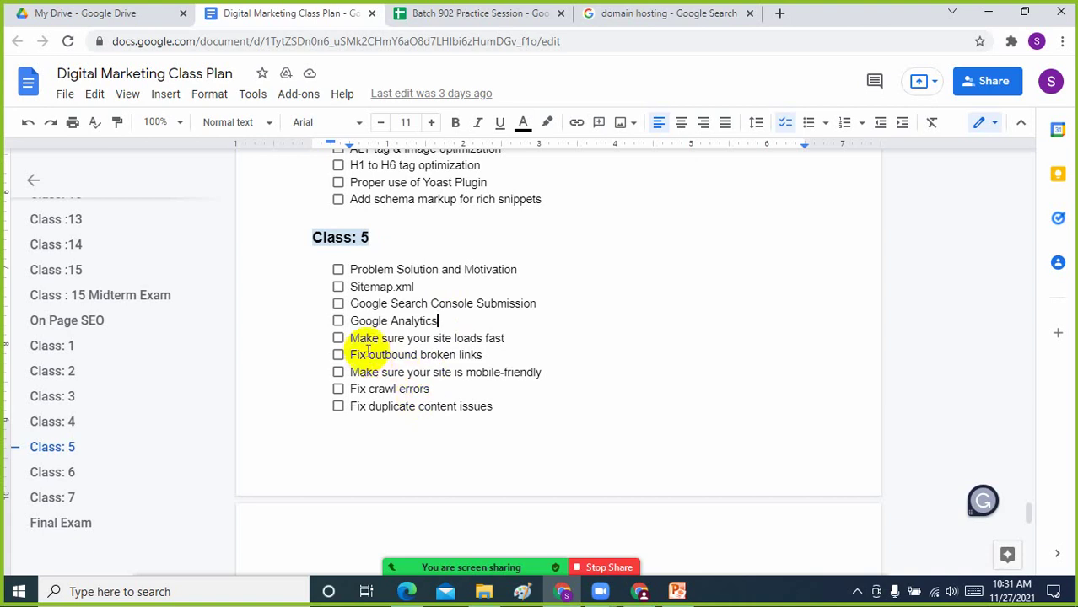
pyautogui.click(506, 338)
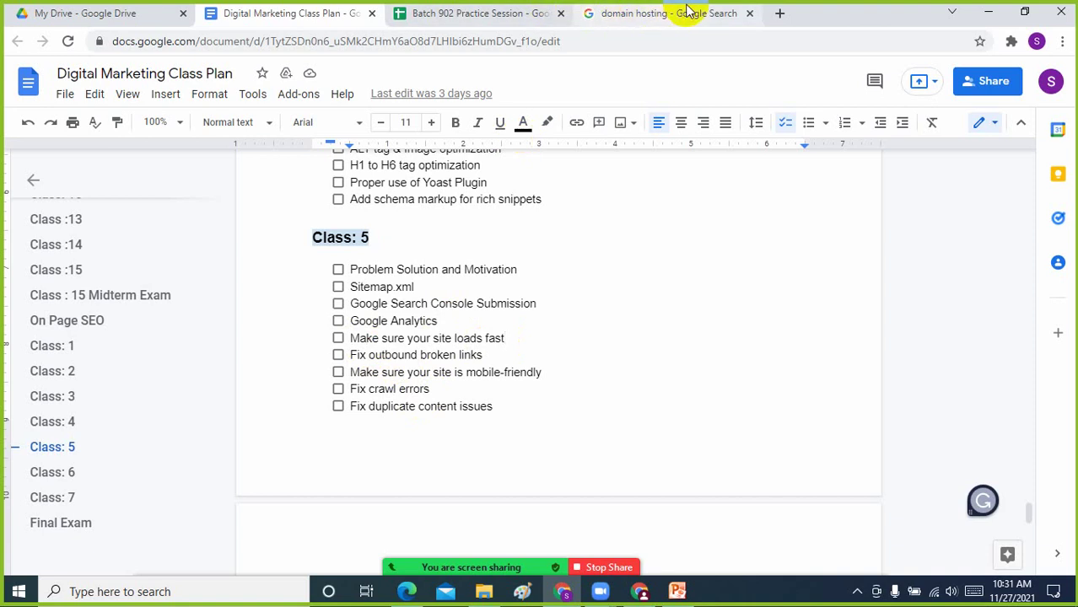
# Open the otosguide.com/wp-admin/ address in a new tab
pyautogui.click(780, 15)
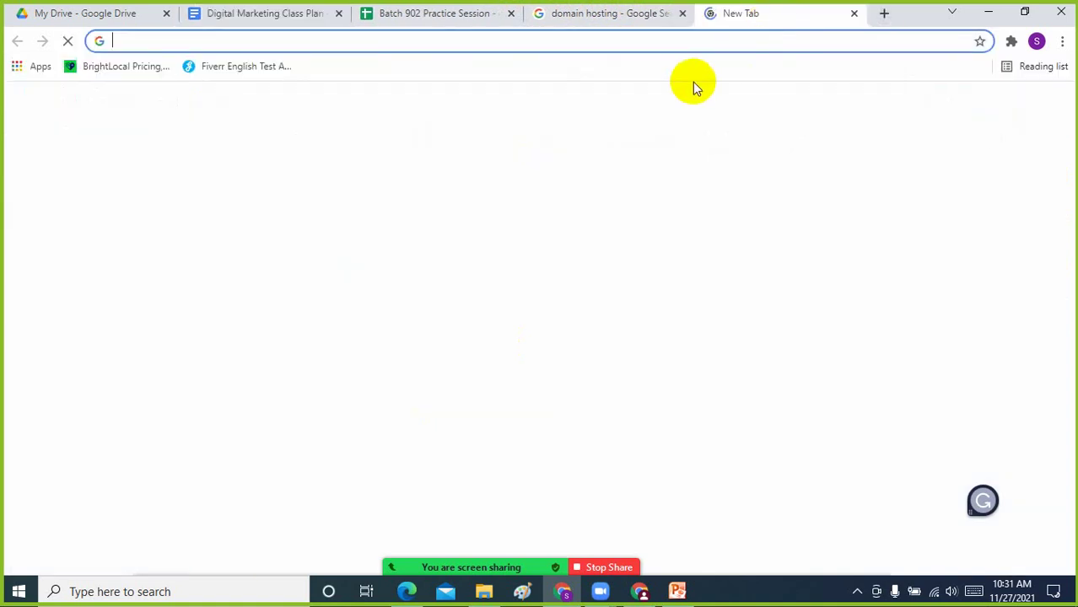
pyautogui.write('o')
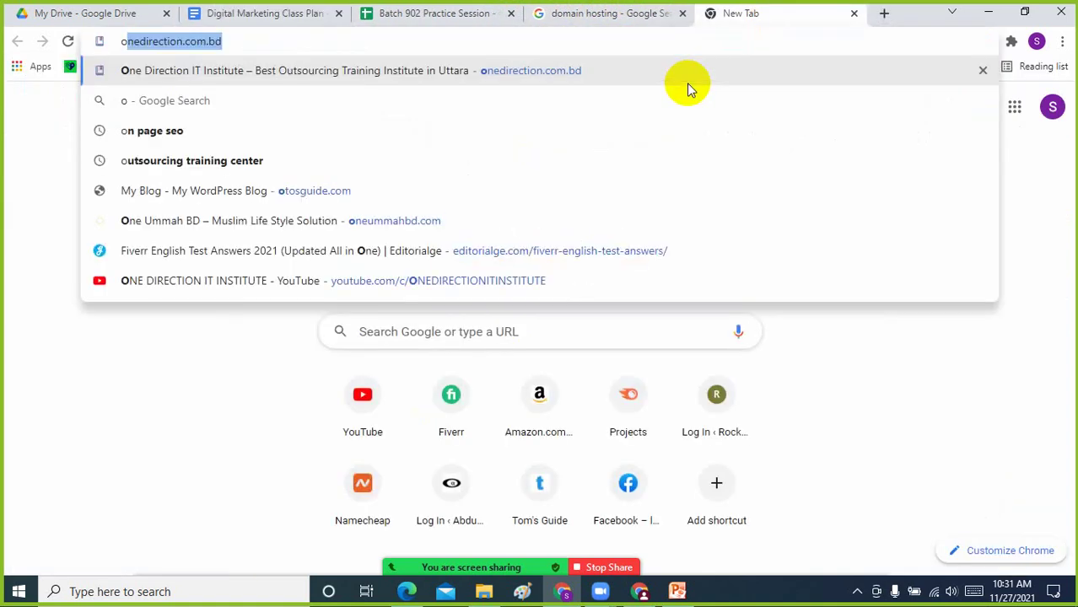
pyautogui.write('t')
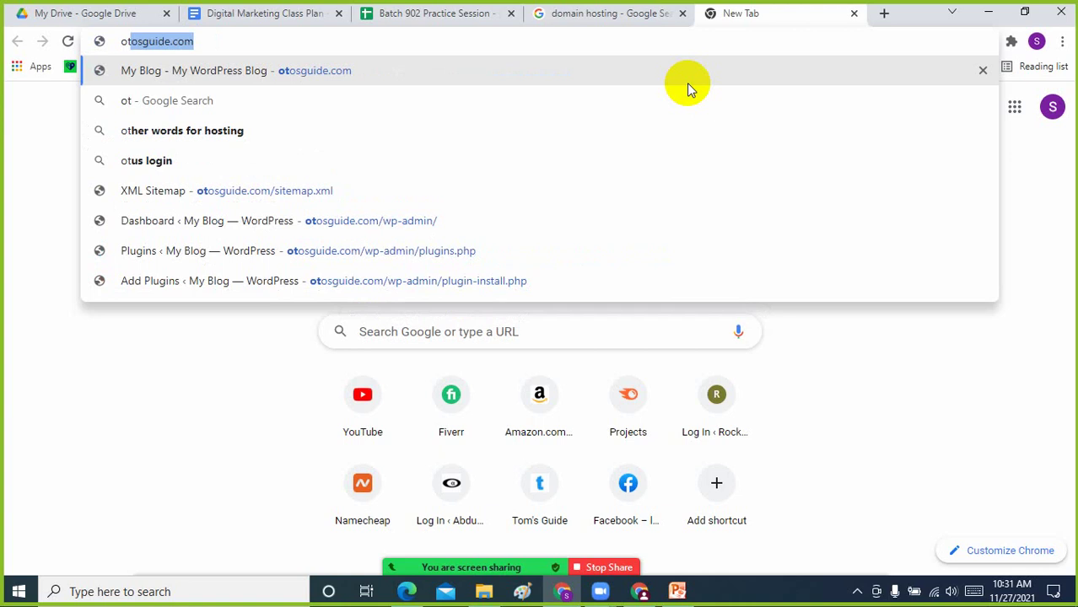
pyautogui.click(469, 217)
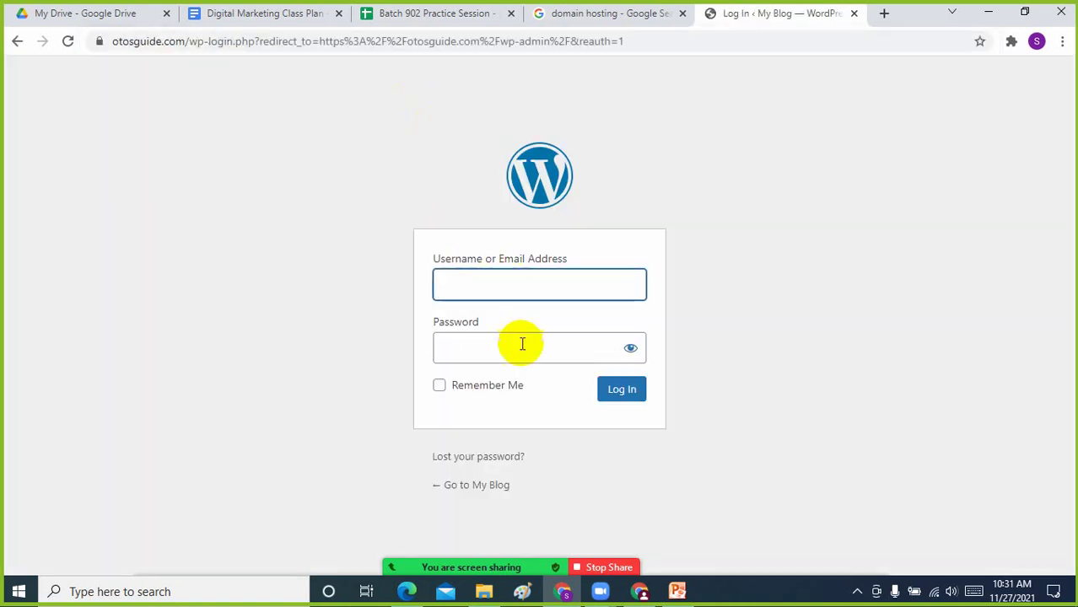
# Try to log in to the otosguide.com WordPress admin with the saved username and the account password, and close the login tab
pyautogui.click(522, 344)
pyautogui.hotkey('ctrl', 'v')
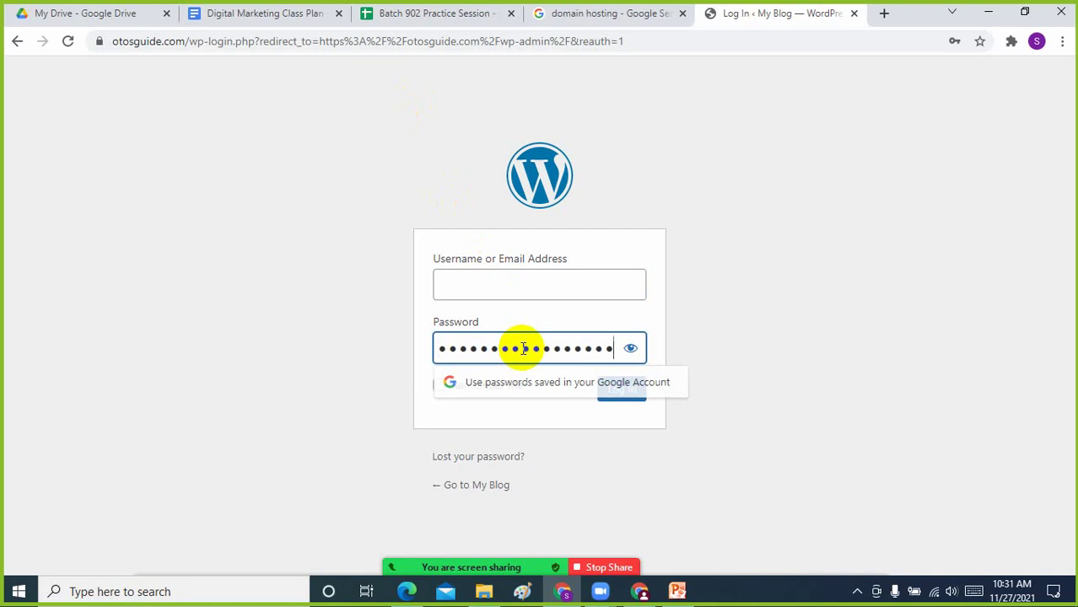
pyautogui.click(520, 289)
pyautogui.click(493, 319)
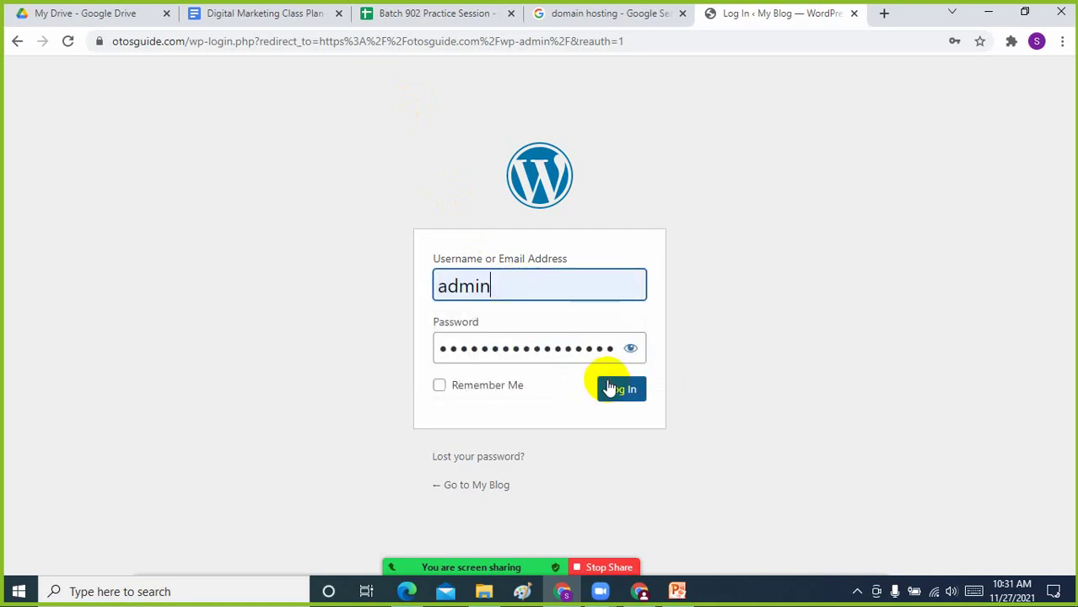
pyautogui.click(622, 388)
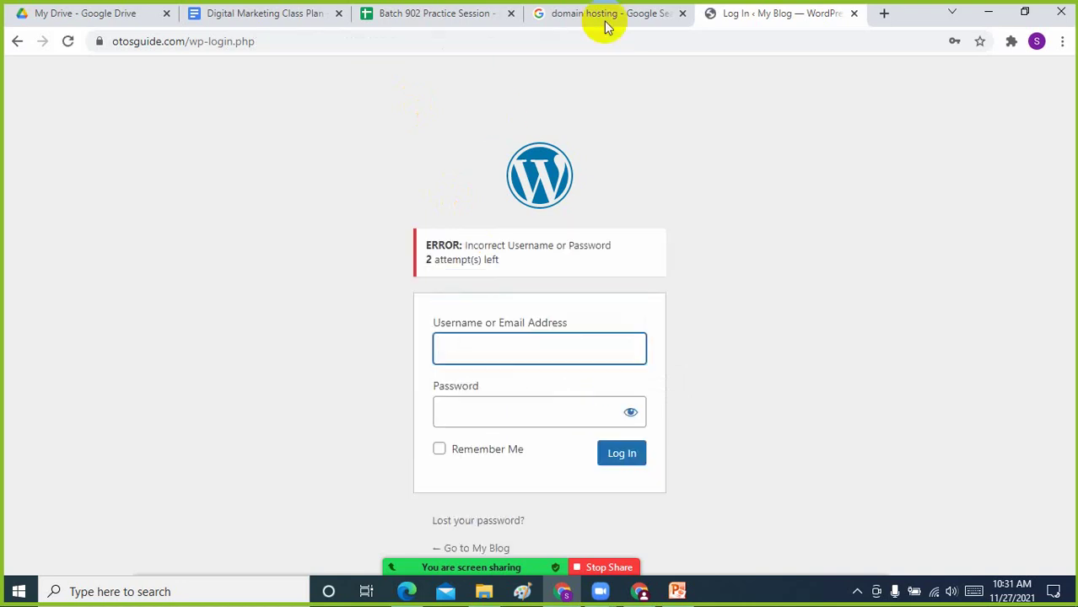
pyautogui.click(857, 591)
pyautogui.click(860, 540)
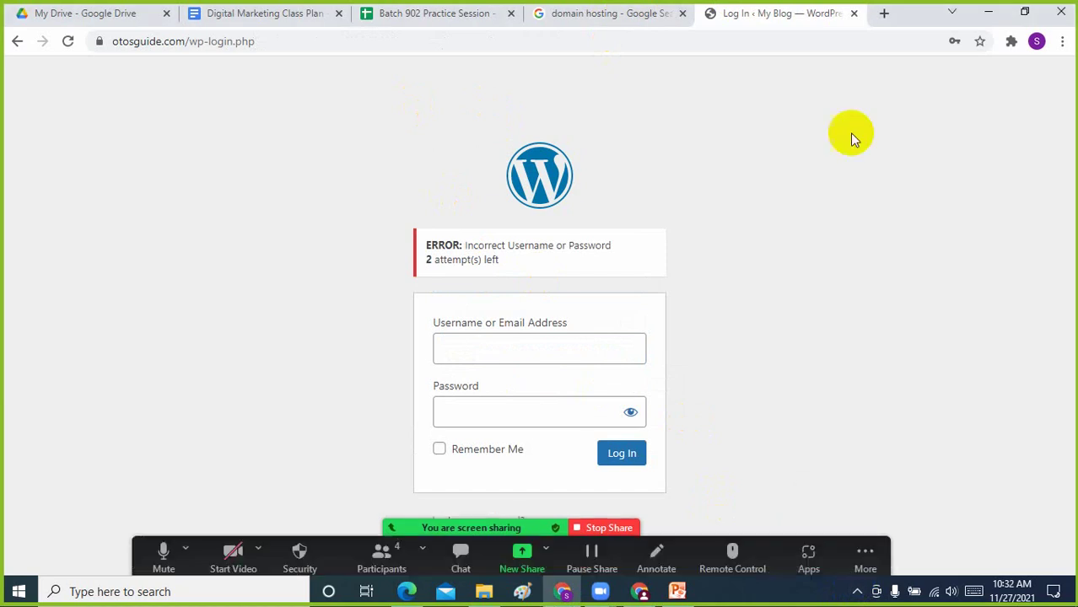
pyautogui.click(853, 14)
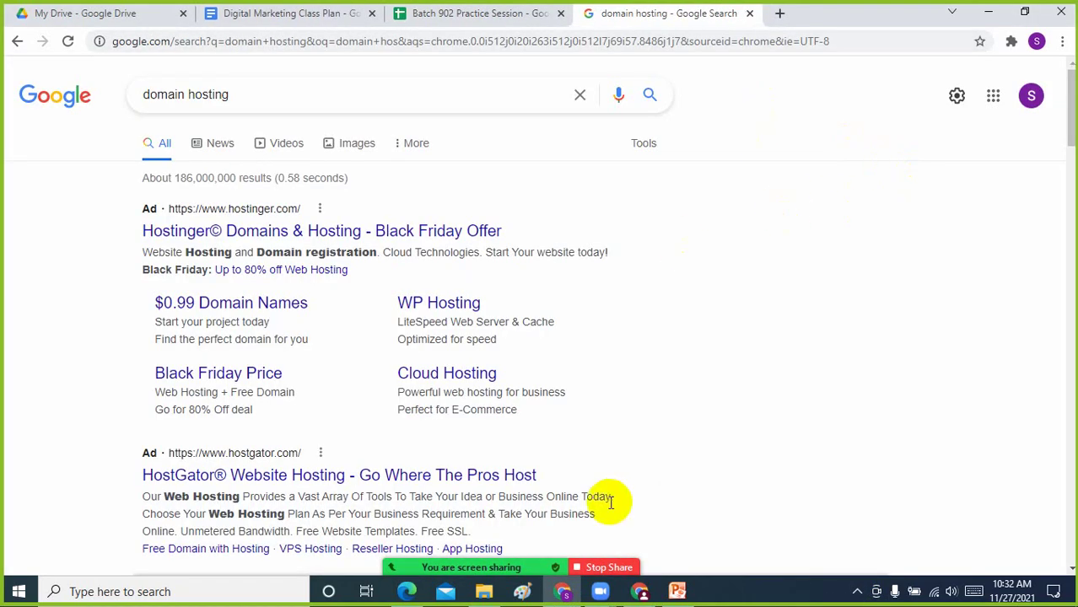
# Return to the Digital Marketing Class Plan and point out the "Fix outbound broken links" item under Class: 5
pyautogui.moveTo(553, 572)
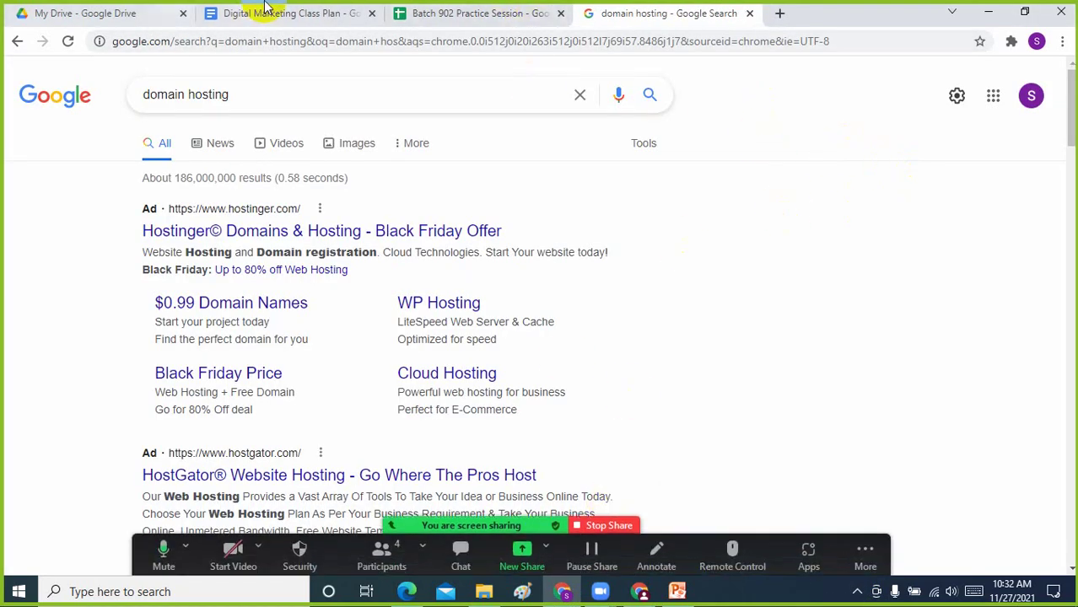
pyautogui.click(320, 13)
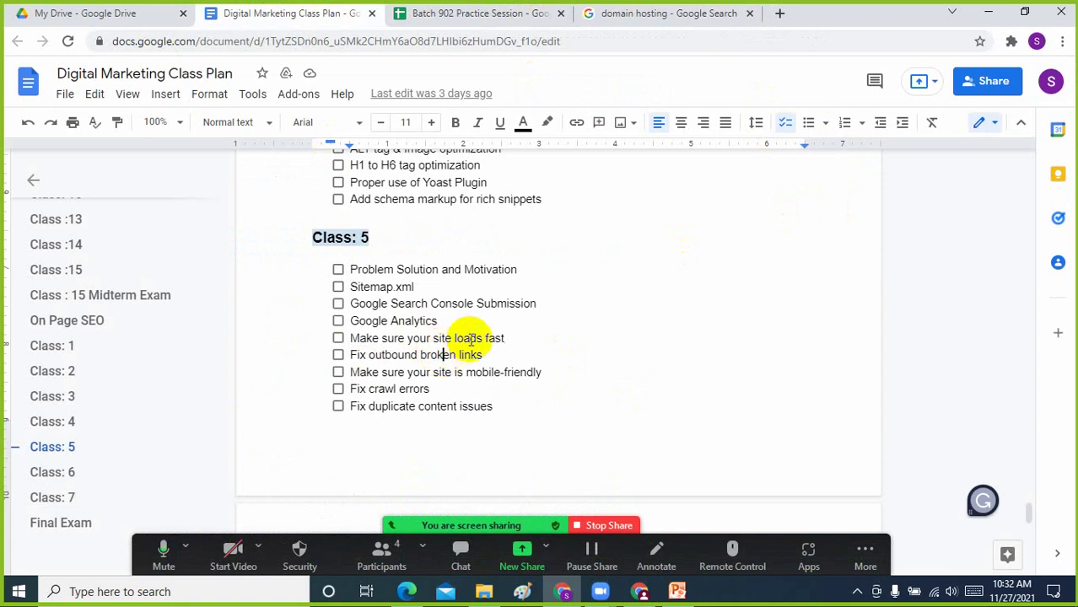
pyautogui.click(470, 338)
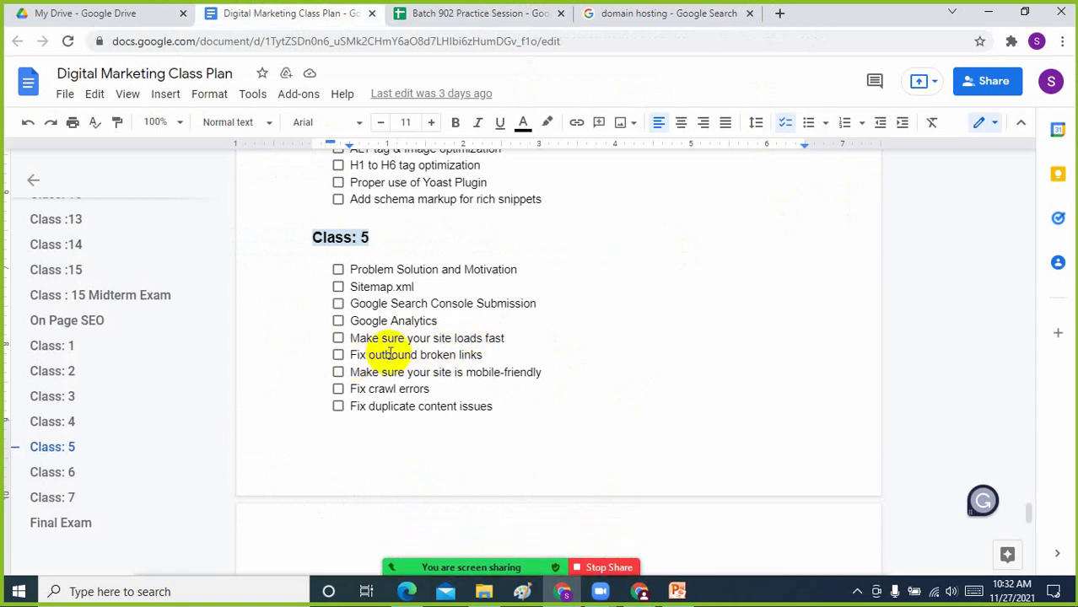
pyautogui.click(517, 352)
pyautogui.moveTo(517, 353); pyautogui.dragTo(353, 354)
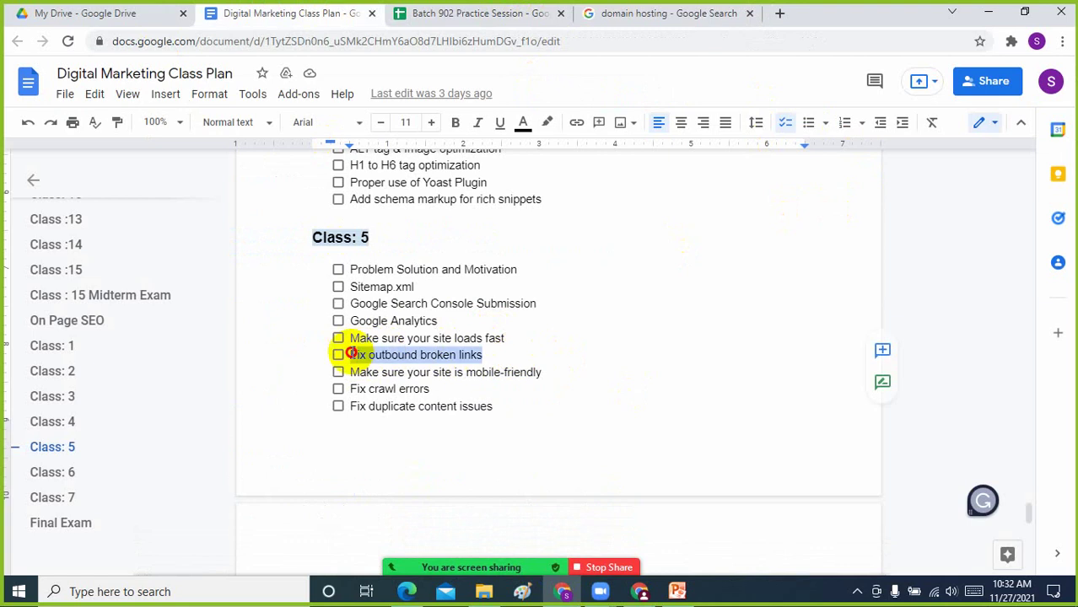
pyautogui.click(459, 395)
pyautogui.click(484, 356)
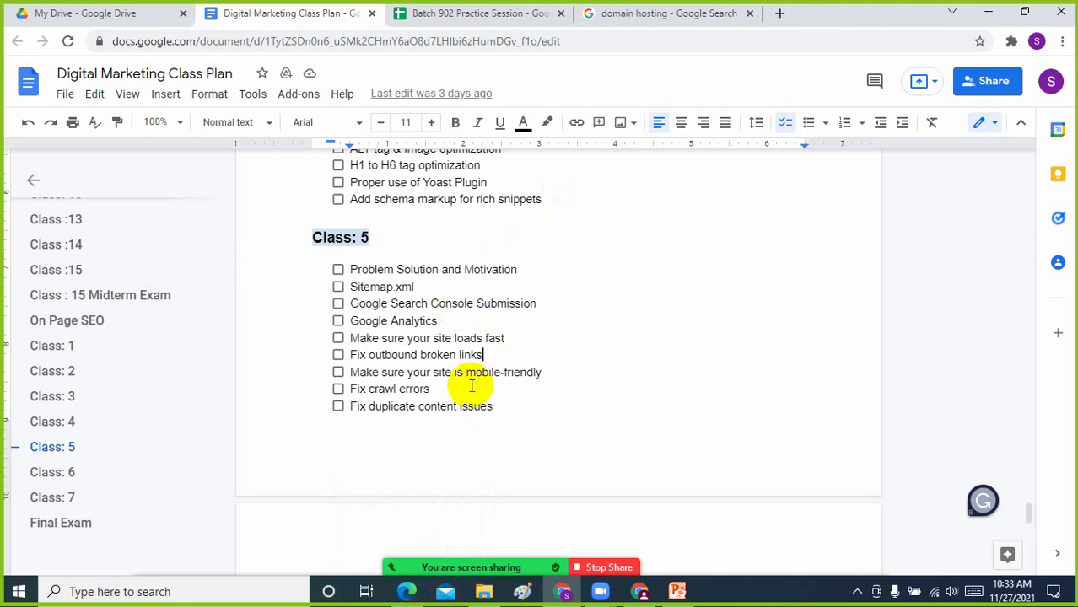
# Review the class plan checklists from Class: 3 through Class: 7 and the Final Exam heading
pyautogui.scroll(-1, 591, 403)
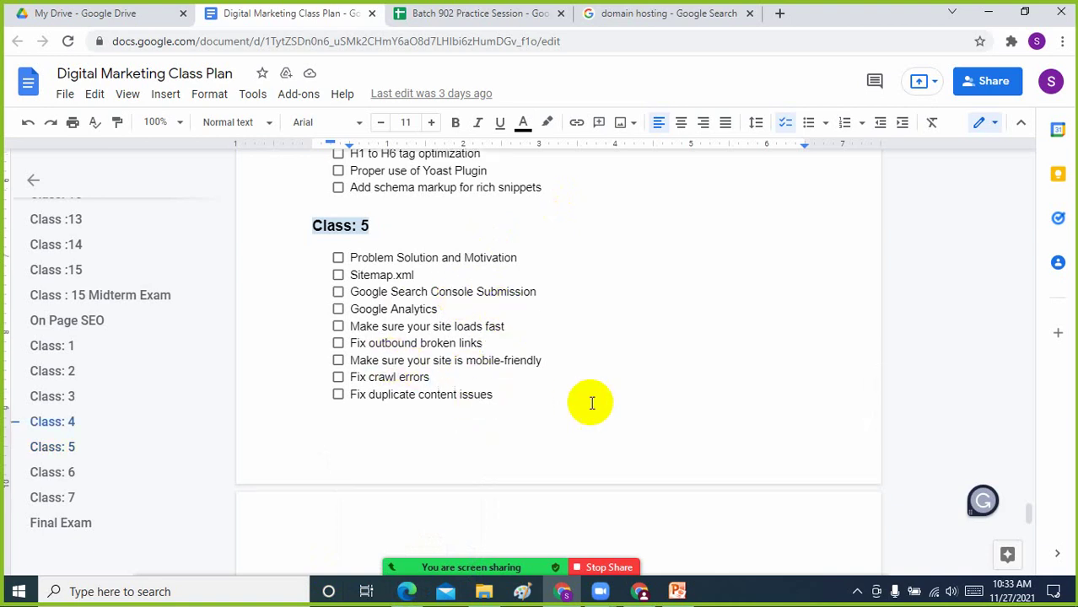
pyautogui.scroll(-5, 591, 403)
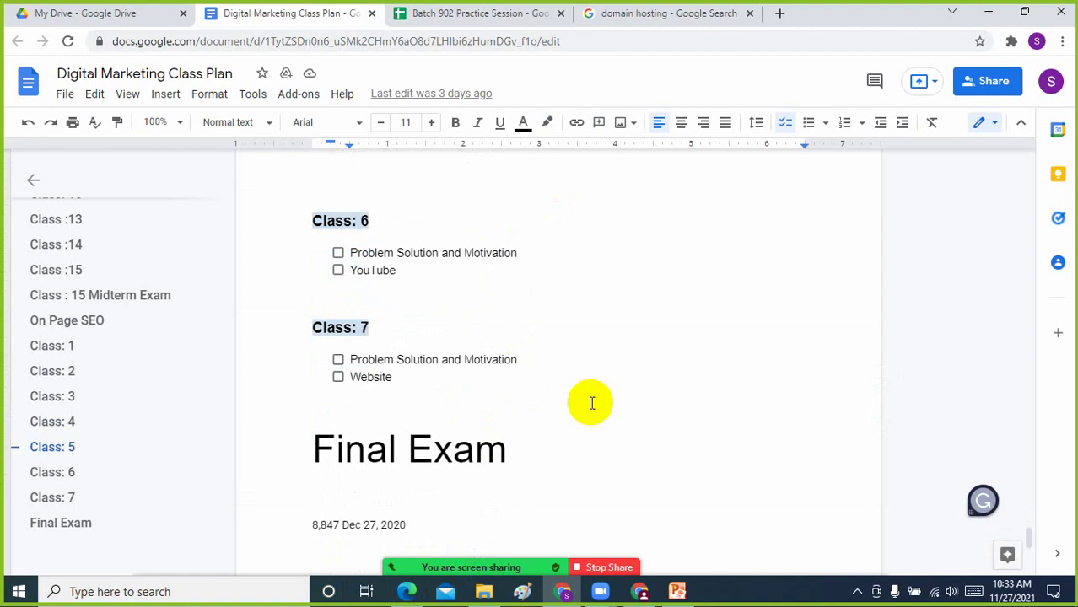
pyautogui.scroll(9, 591, 403)
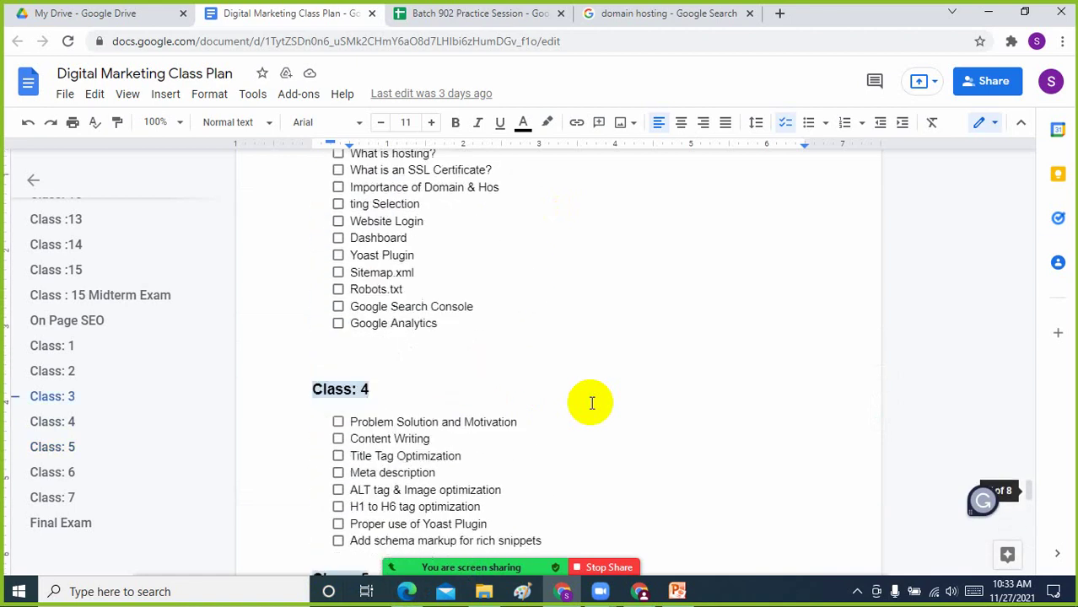
pyautogui.scroll(-4, 591, 403)
pyautogui.scroll(-3, 591, 403)
pyautogui.scroll(9, 589, 401)
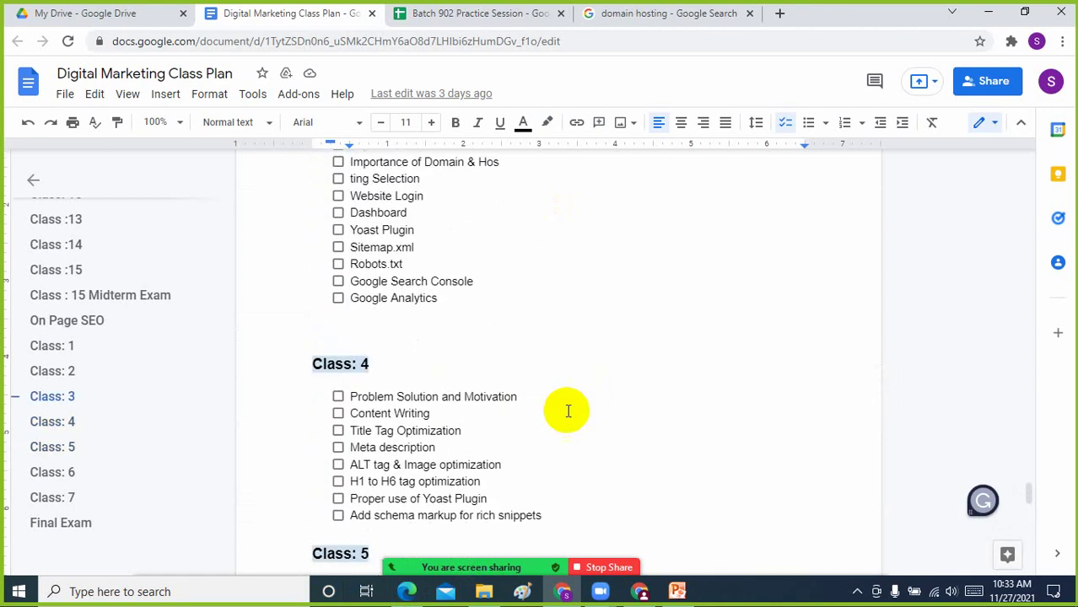
pyautogui.click(482, 445)
pyautogui.scroll(2, 496, 454)
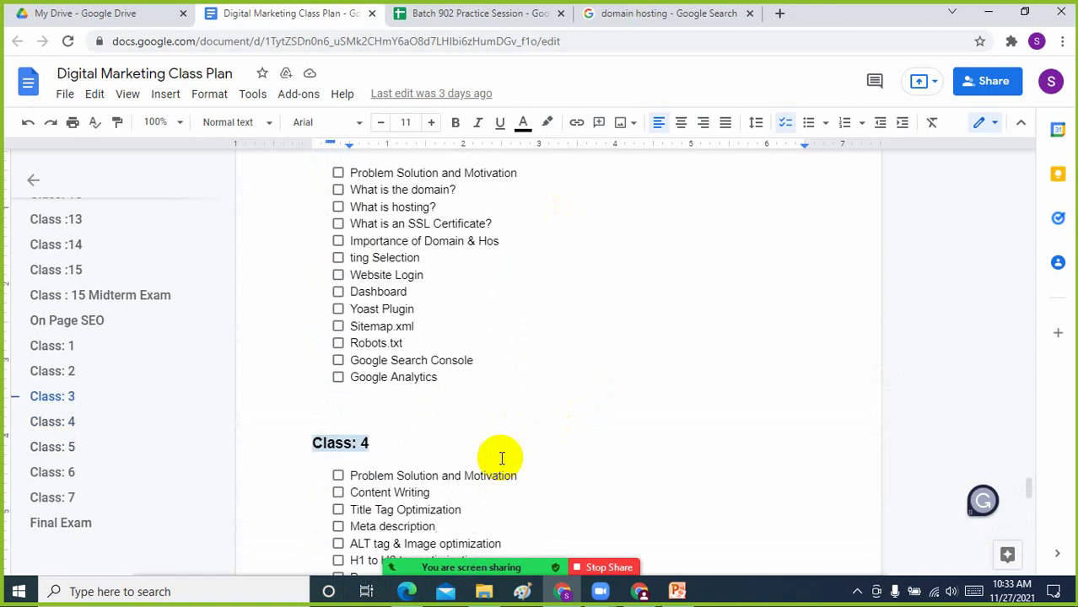
pyautogui.scroll(-6, 500, 458)
pyautogui.scroll(2, 495, 456)
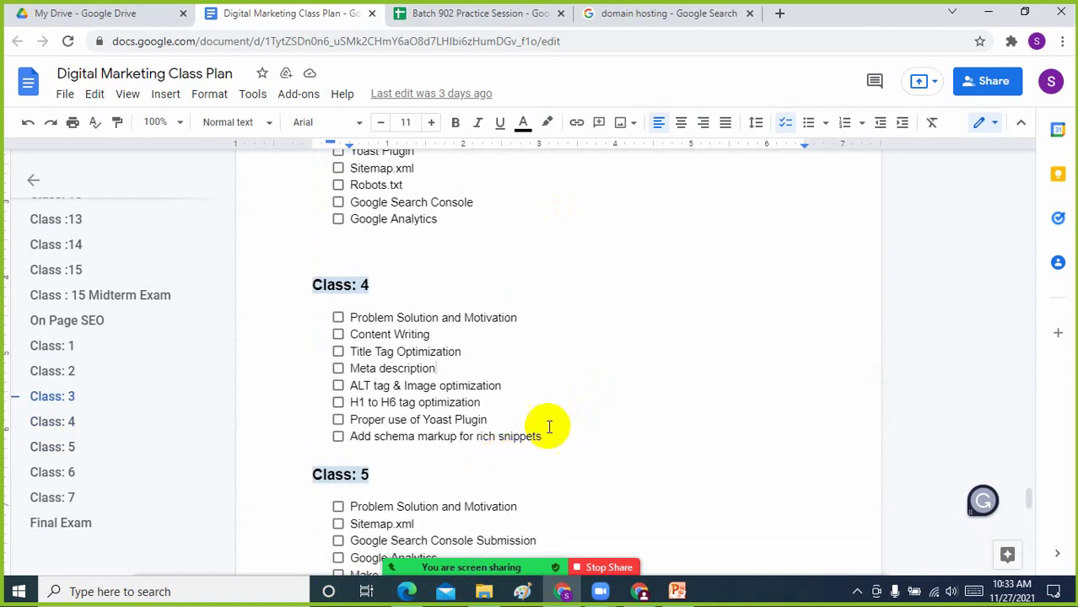
pyautogui.click(857, 591)
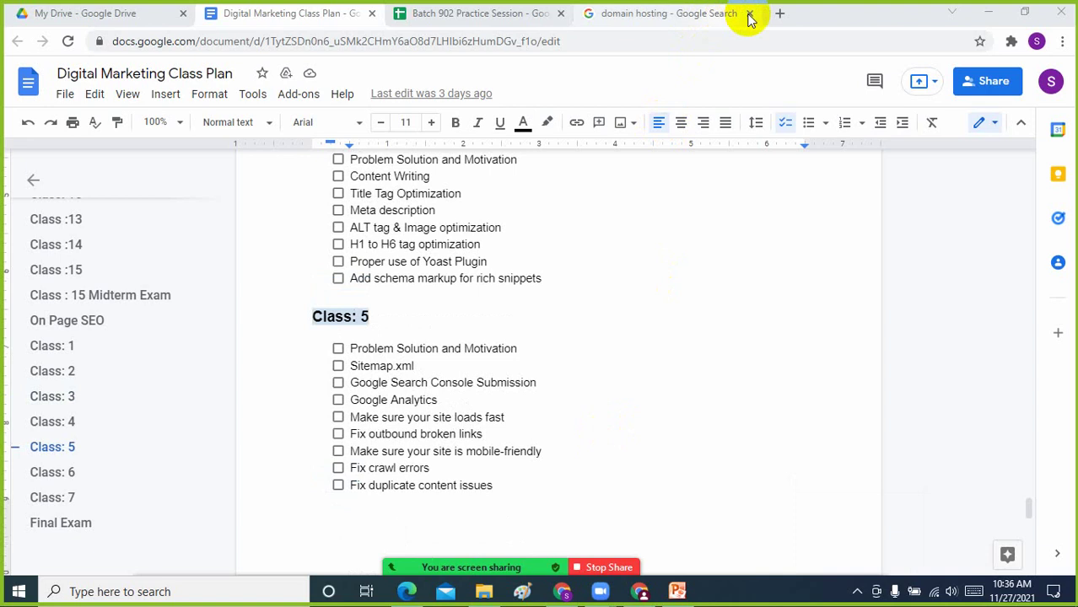
# Open a blank tab, start annotating the shared screen in Zoom, and set the annotation colour to light blue
pyautogui.click(780, 13)
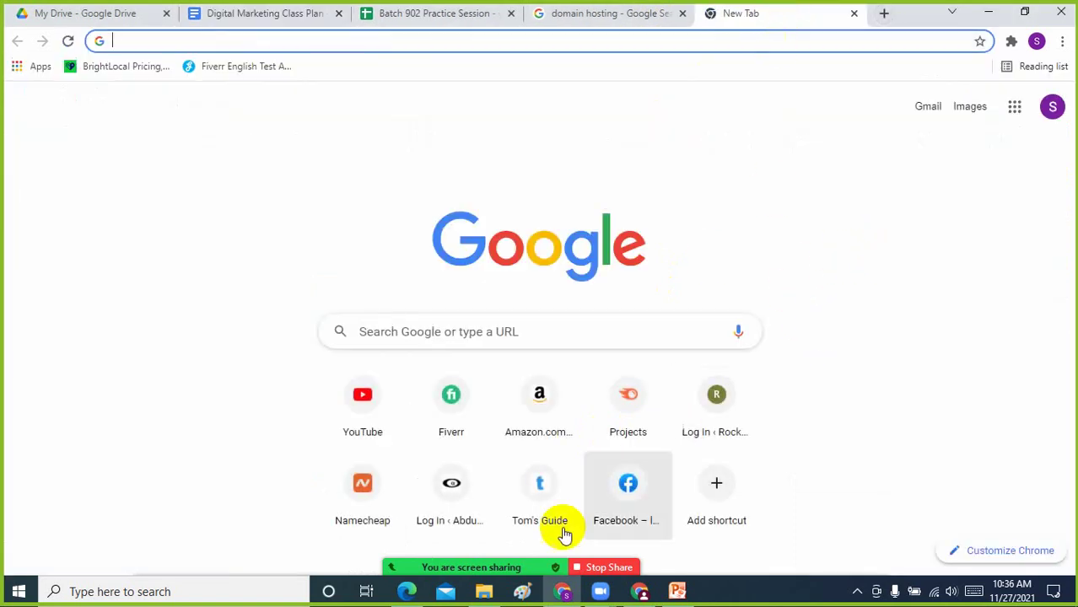
pyautogui.moveTo(517, 559)
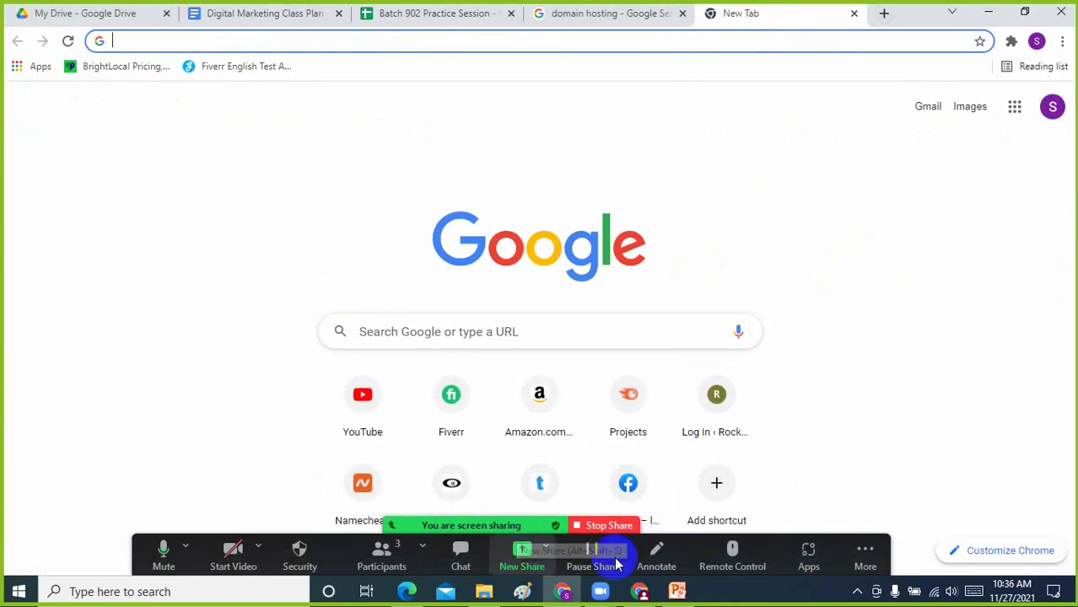
pyautogui.click(658, 563)
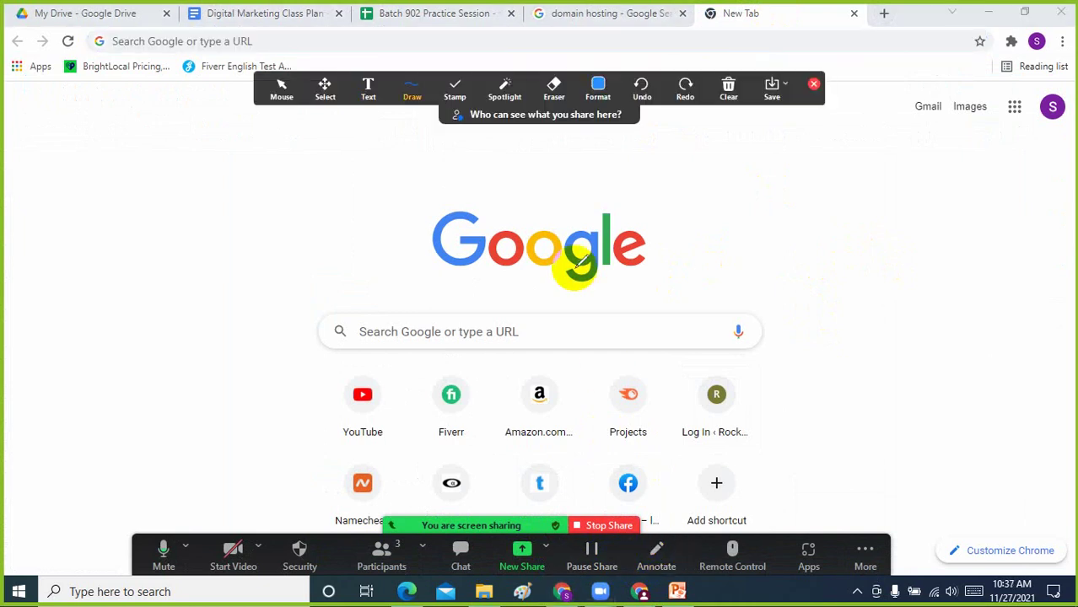
pyautogui.click(598, 97)
pyautogui.click(707, 131)
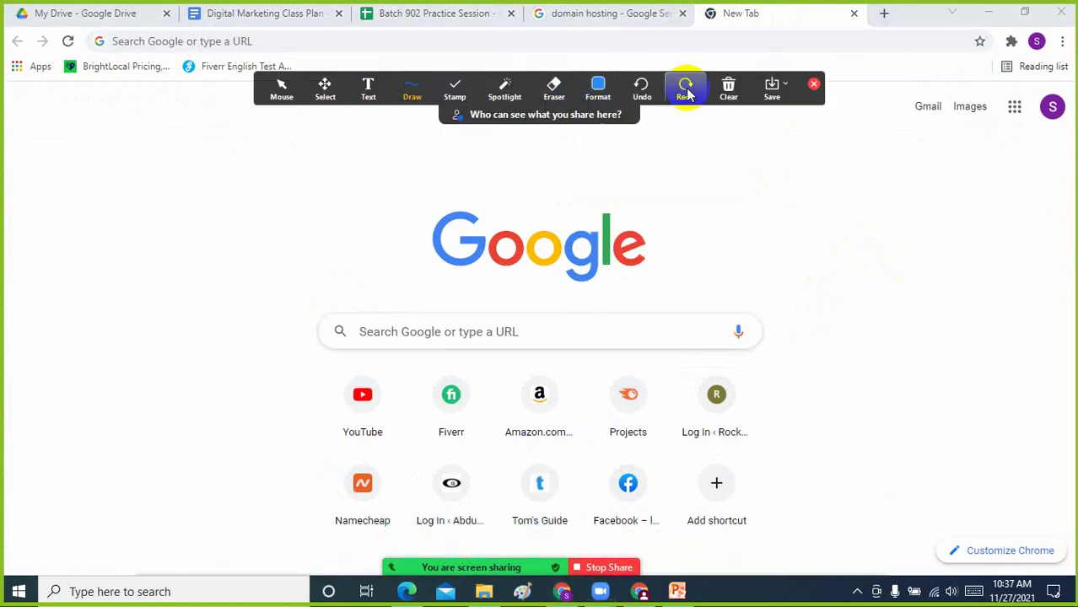
# Add a text annotation beside the Google logo with the heading "Ranking:"
pyautogui.click(412, 88)
pyautogui.click(366, 100)
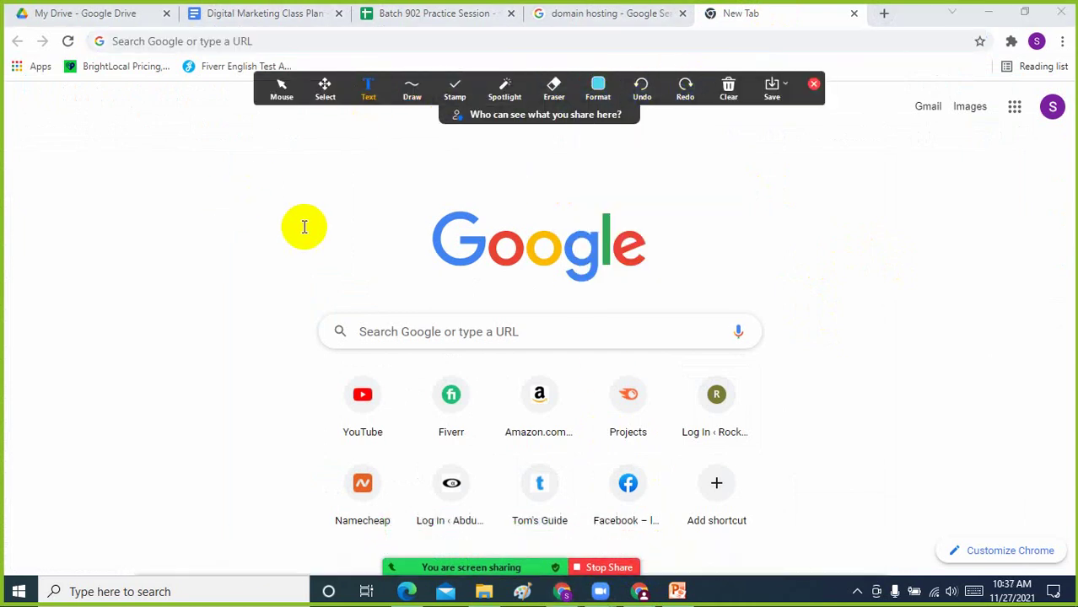
pyautogui.click(78, 167)
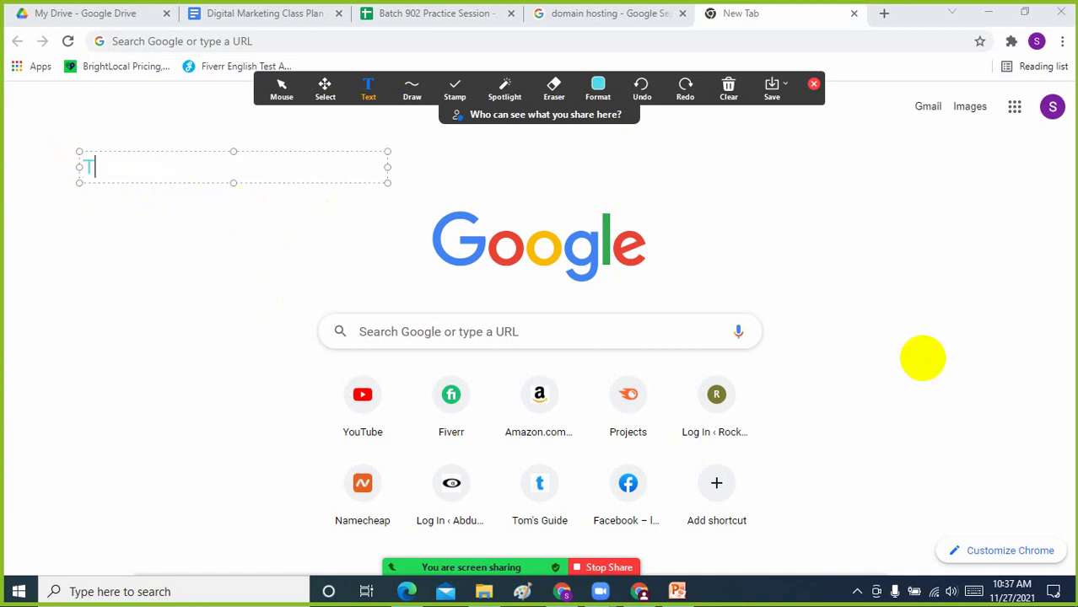
pyautogui.write('Ranking')
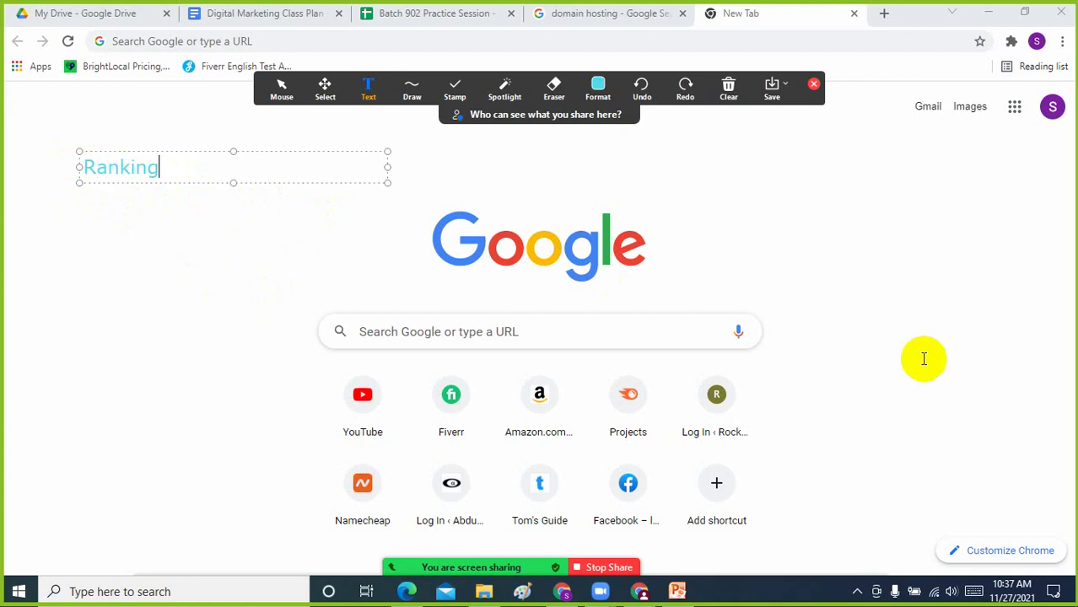
pyautogui.write(':')
pyautogui.press('Return')
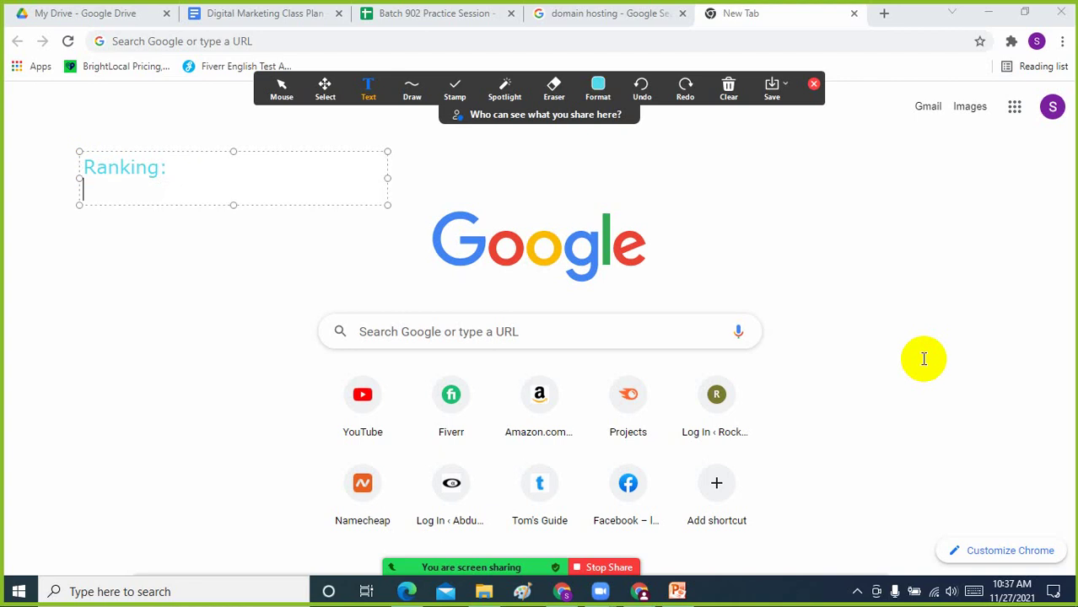
# Write "On Page SEO" as the first line under the "Ranking:" heading
pyautogui.write('On Page S')
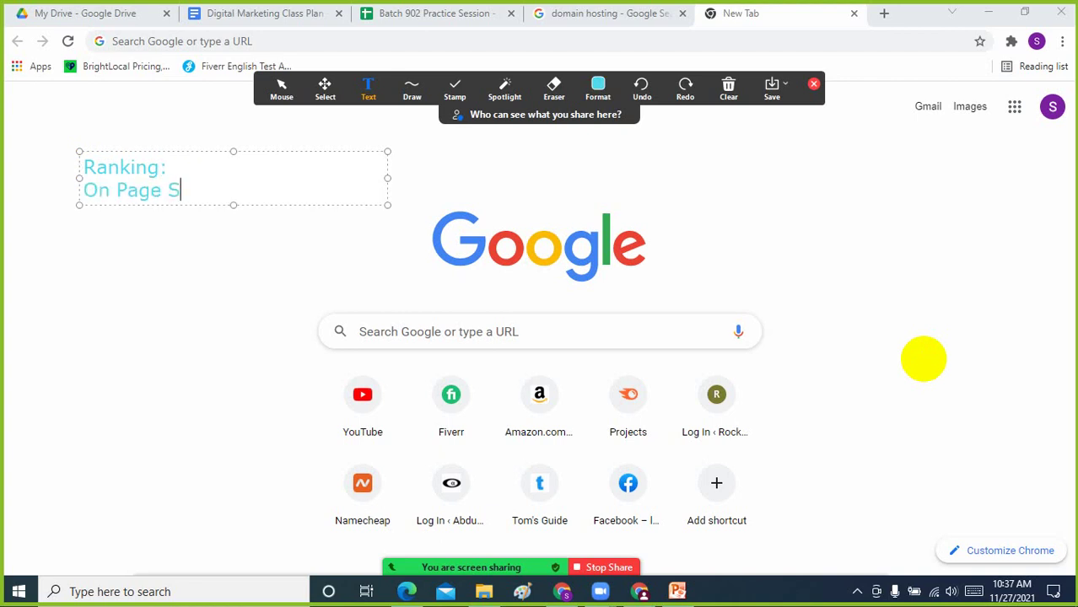
pyautogui.write('e')
pyautogui.press('BackSpace')
pyautogui.write('EO')
pyautogui.press('Return')
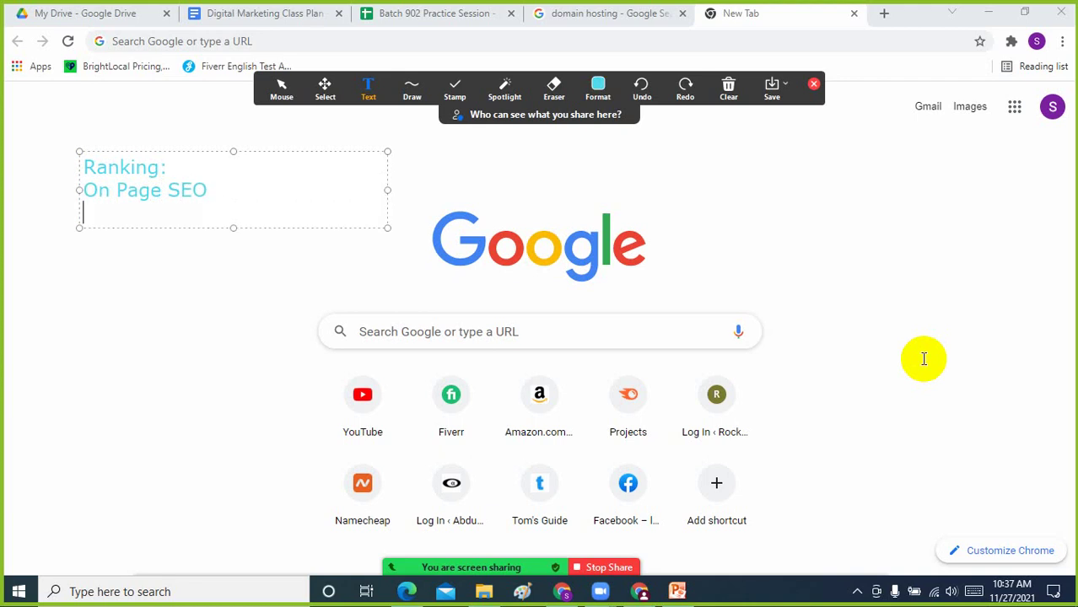
# Add the lines "Off page SEO" and "Technical SEO" below "On Page SEO" in the annotation
pyautogui.write('Off page DE')
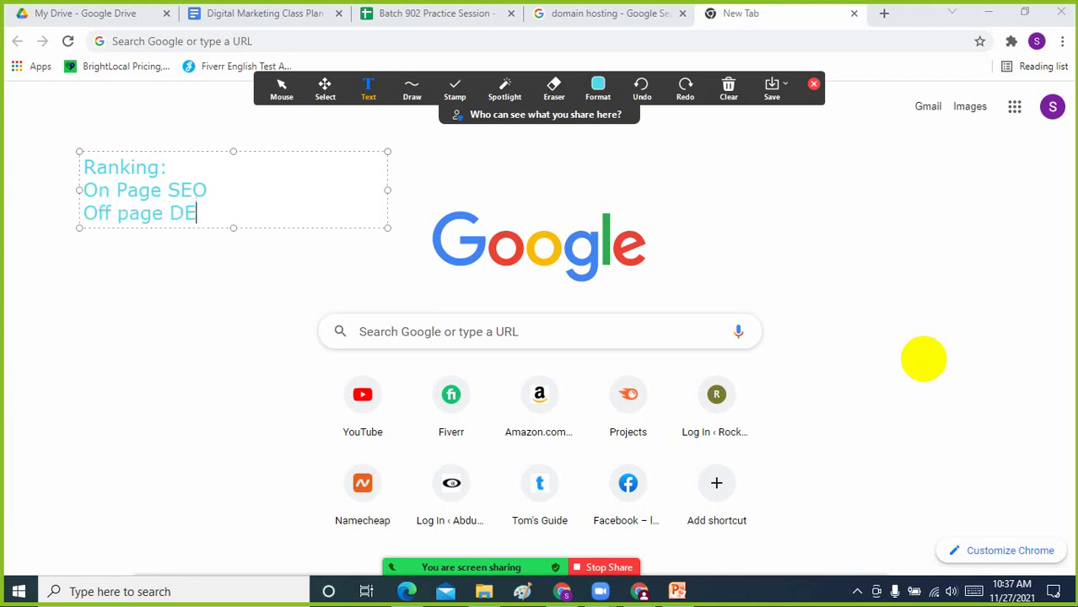
pyautogui.press('BackSpace')
pyautogui.press('BackSpace')
pyautogui.write('SEO')
pyautogui.press('Return')
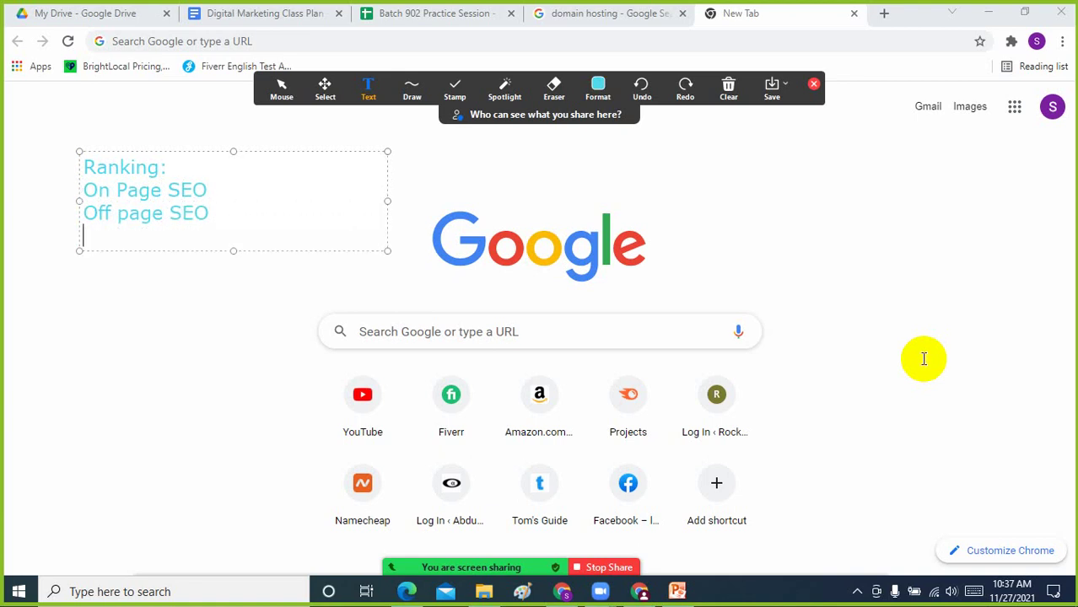
pyautogui.write('Technica')
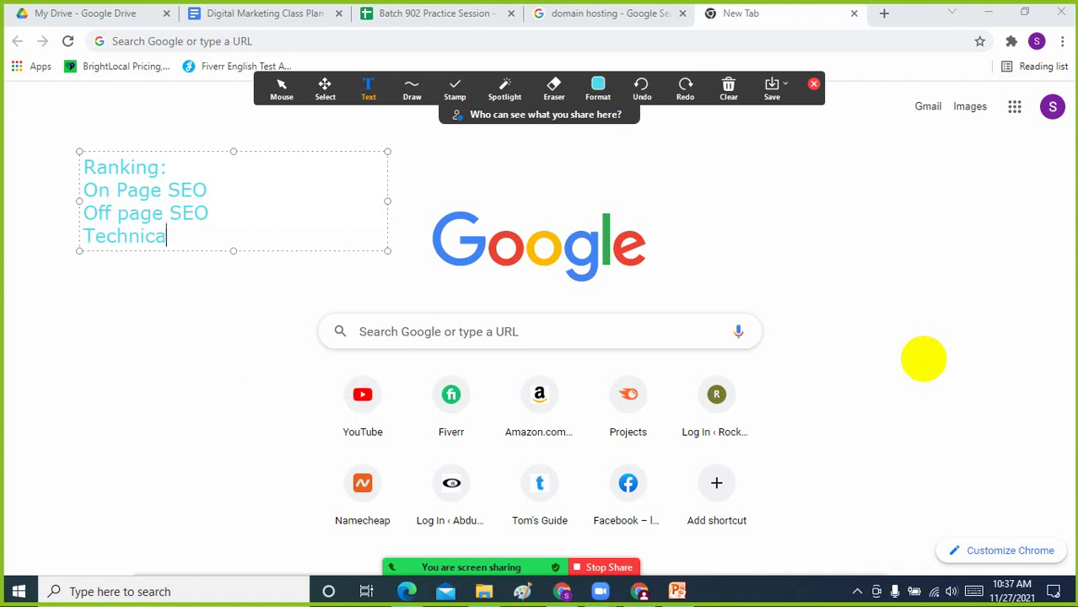
pyautogui.write('l SEO')
# Delete all the text of the ranking annotation and stop annotating the shared screen
pyautogui.hotkey('shift', 'Up')
pyautogui.hotkey('shift', 'Up')
pyautogui.hotkey('shift', 'Up')
pyautogui.hotkey('shift', 'Up')
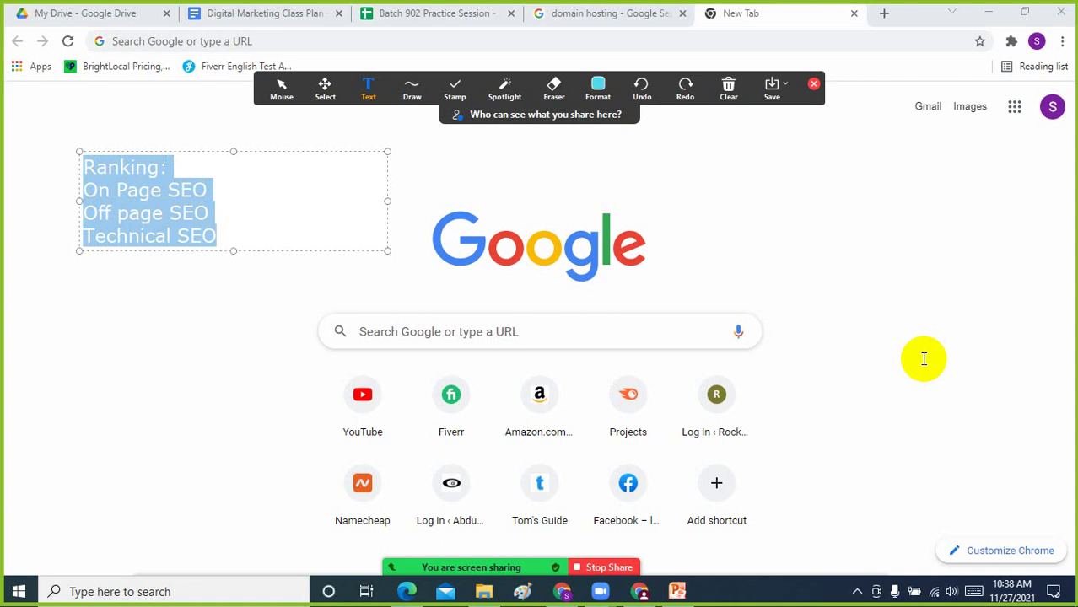
pyautogui.press('BackSpace')
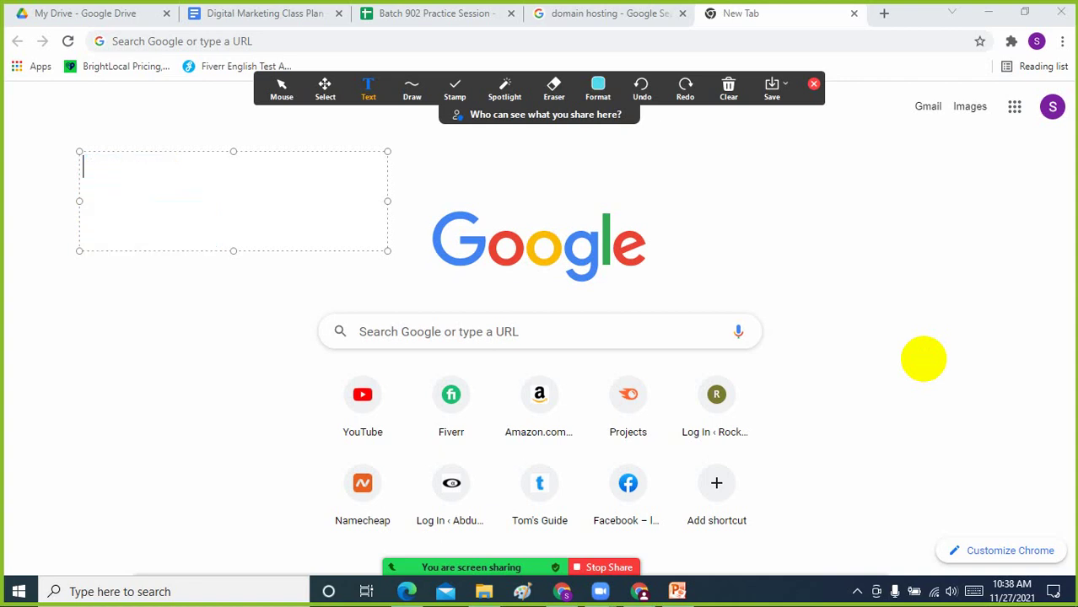
pyautogui.click(754, 209)
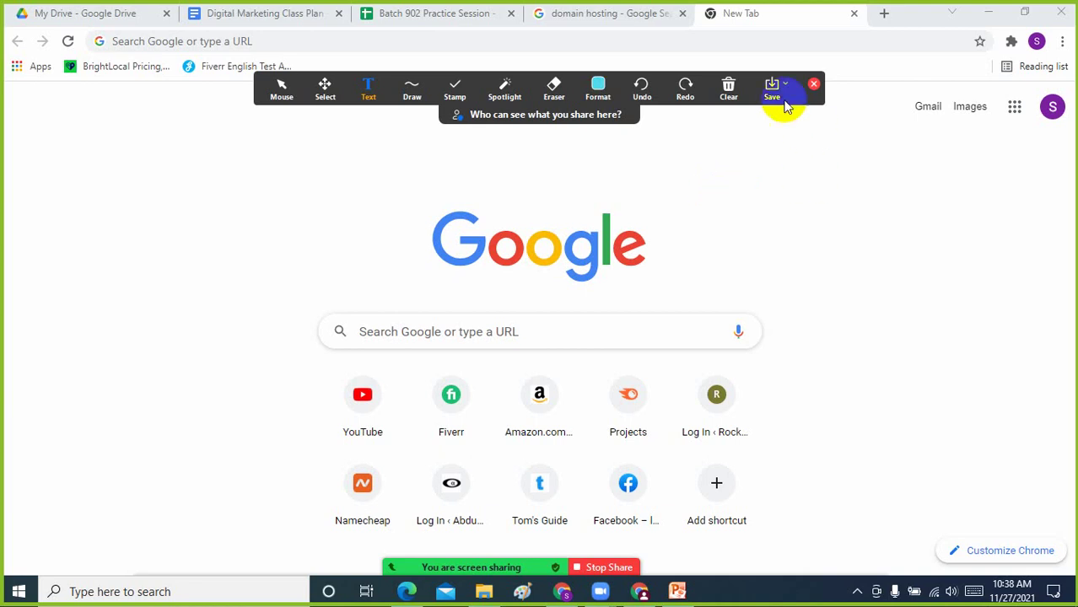
pyautogui.click(812, 87)
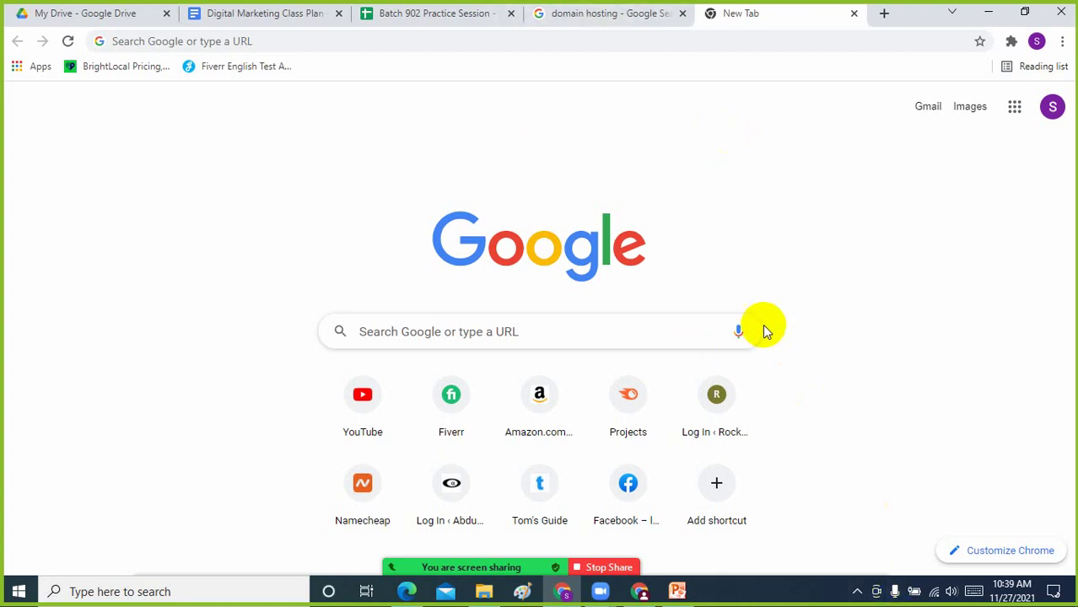
# Show the hidden system tray icons
pyautogui.click(801, 227)
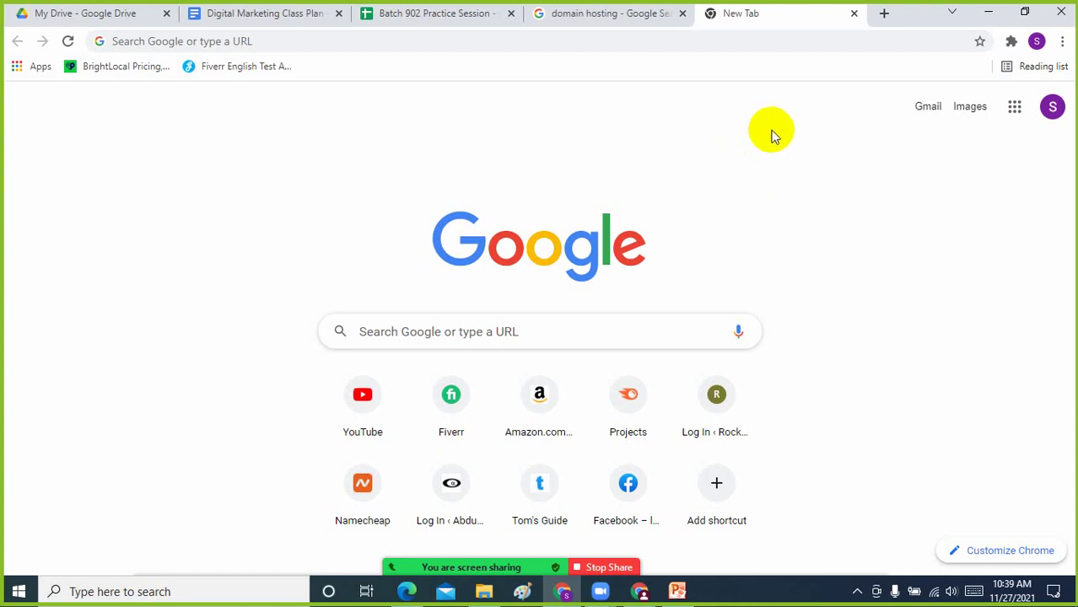
pyautogui.moveTo(643, 539)
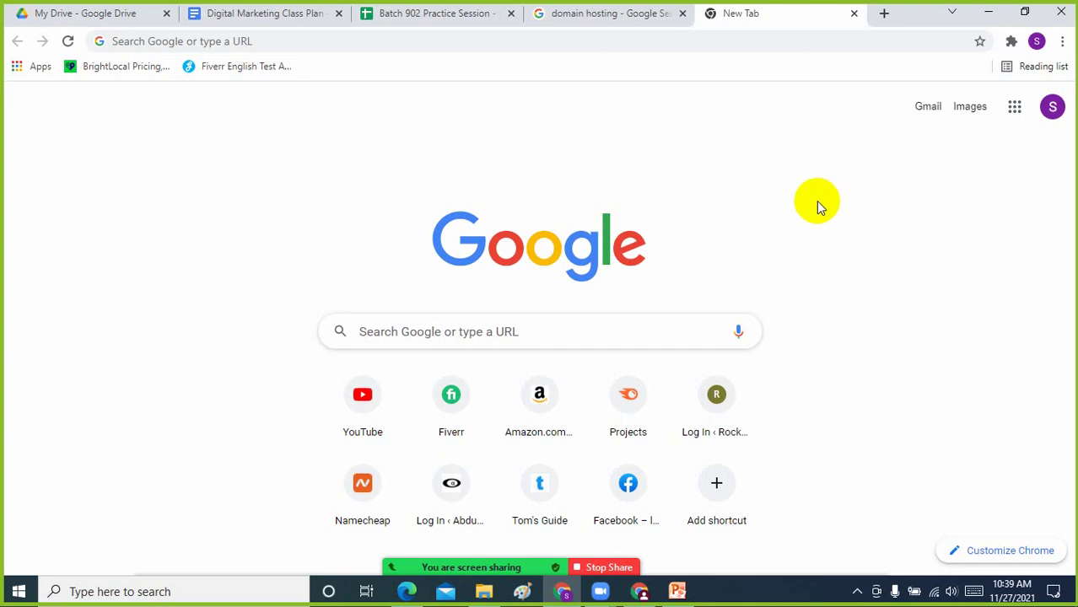
pyautogui.click(857, 591)
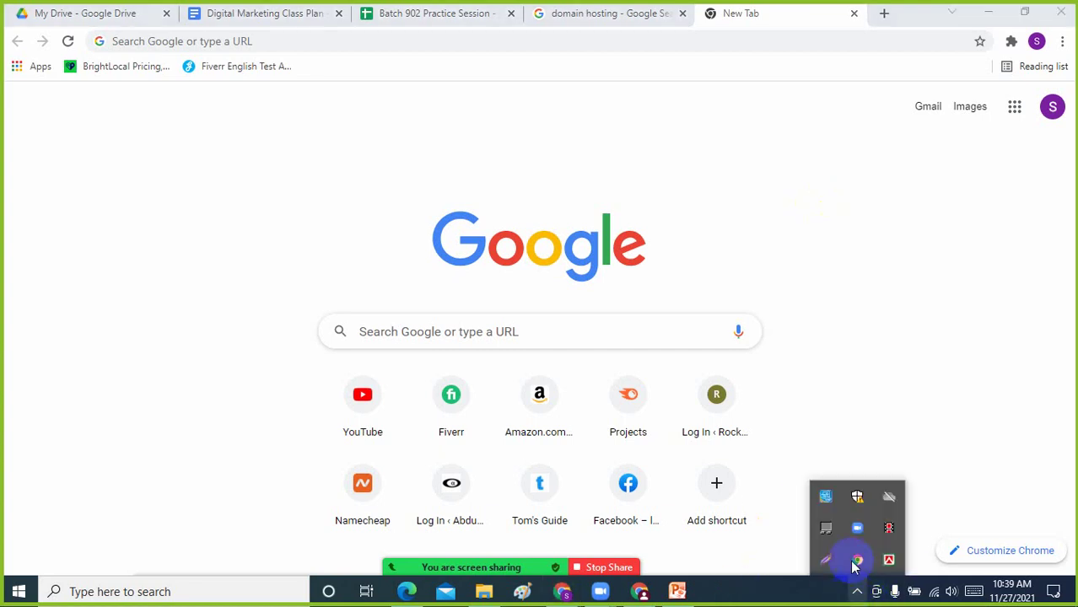